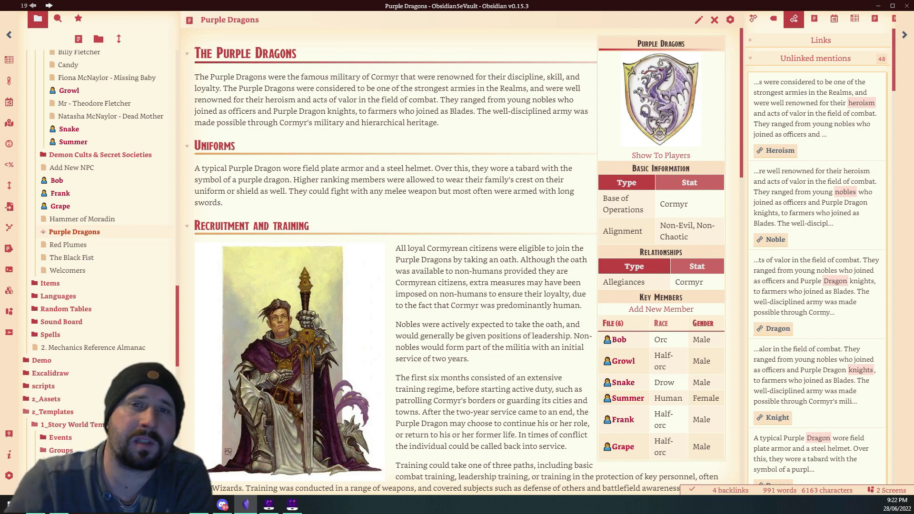
- Add the sentence "Growl is leader of this group." to the end of the Purple Dragons introduction and return to reading view
left_click(698, 20)
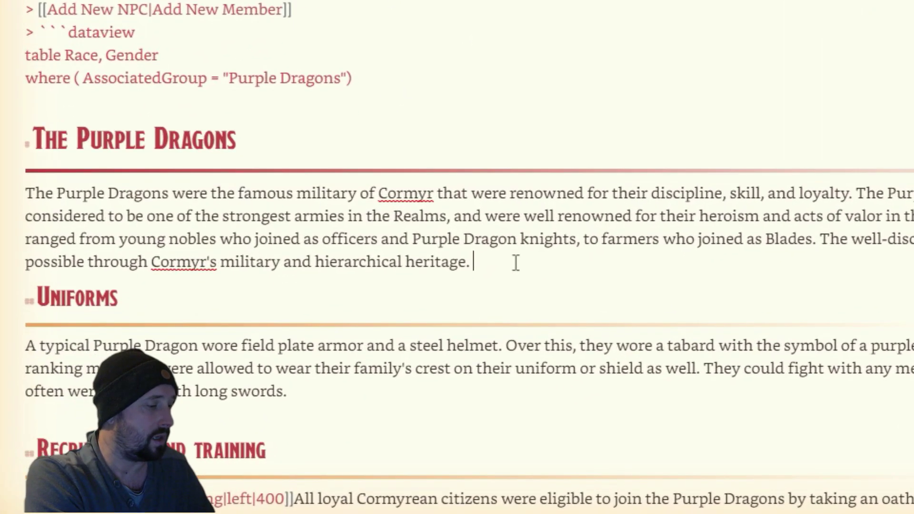
type("Growl is lead")
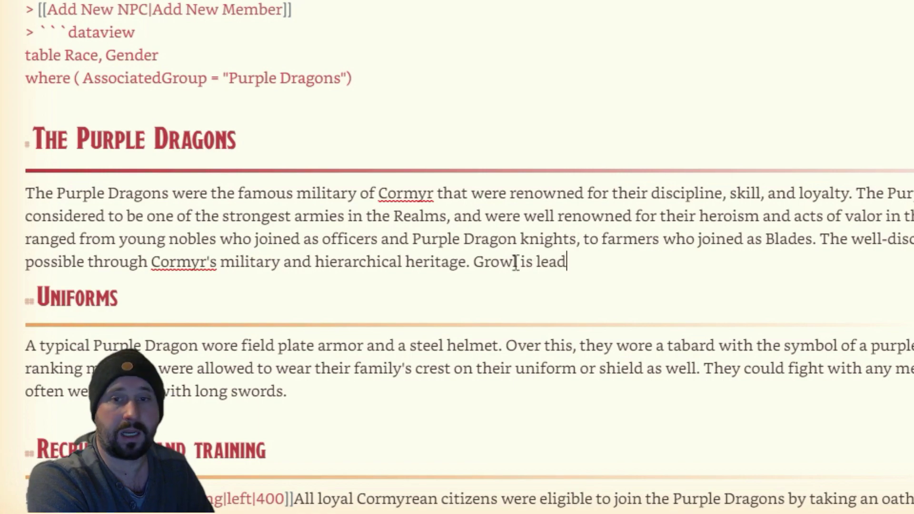
type("er of this group.")
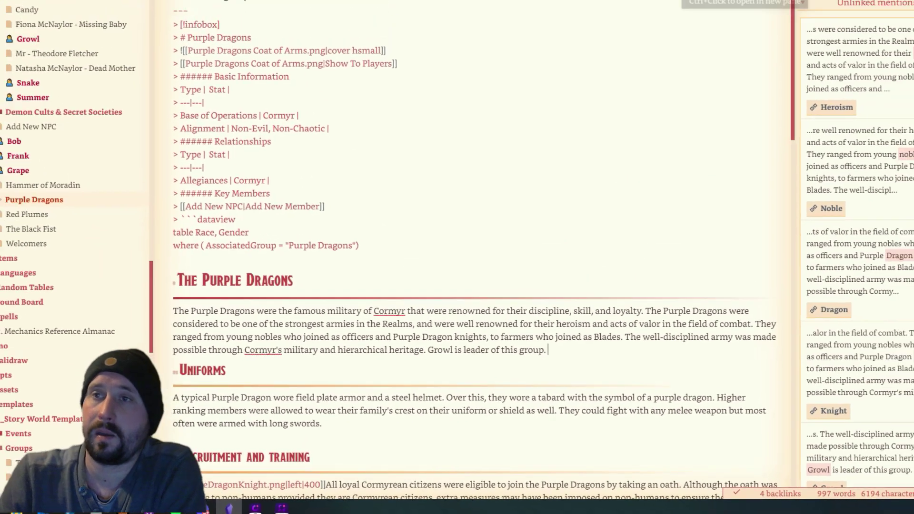
key("ctrl+e")
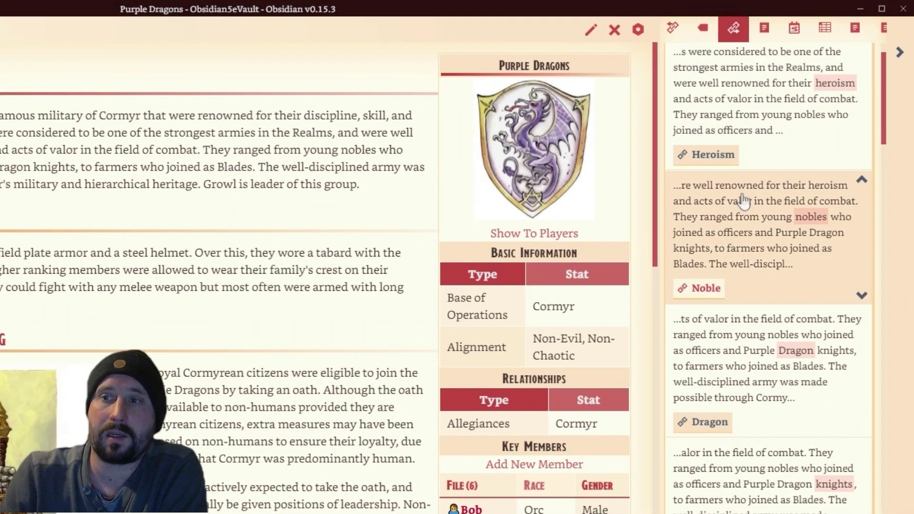
- Link the unlinked mention of Growl in the Purple Dragons note to the Growl note
scroll(744, 200, "down", 3)
scroll(767, 295, "down", 2)
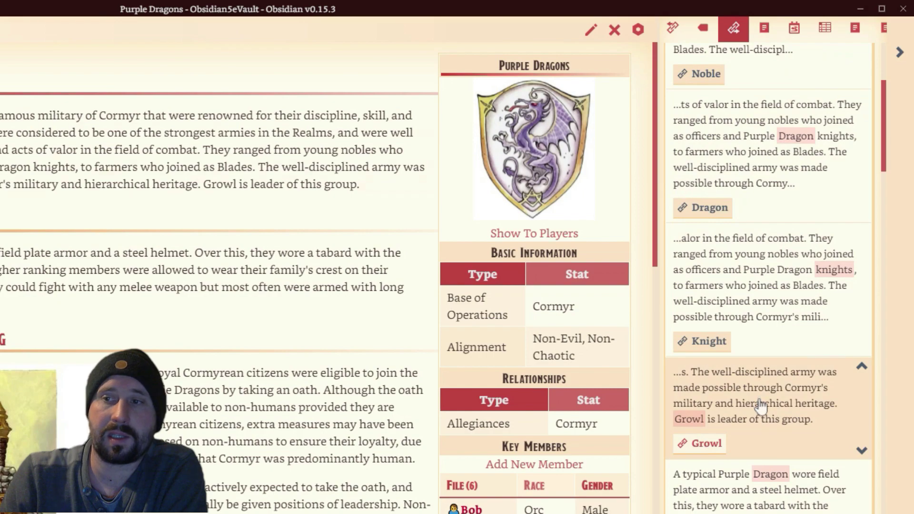
left_click(759, 418)
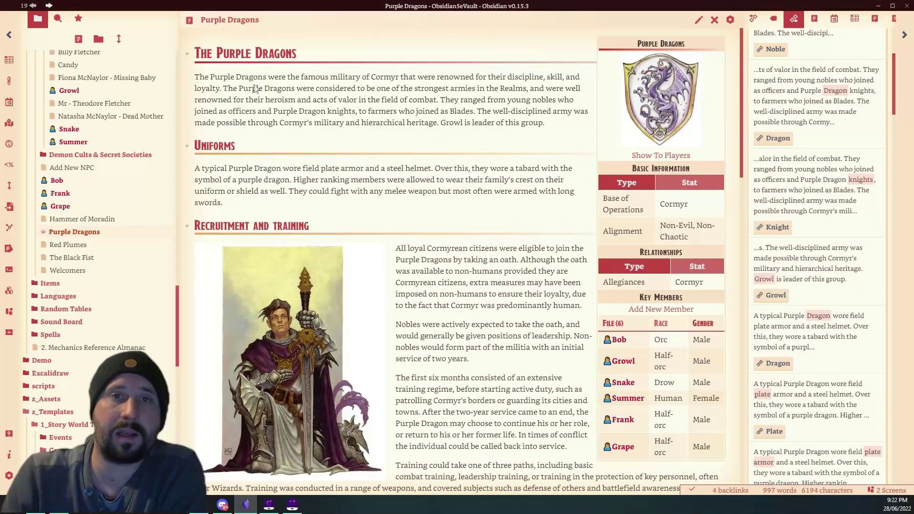
left_click(793, 285)
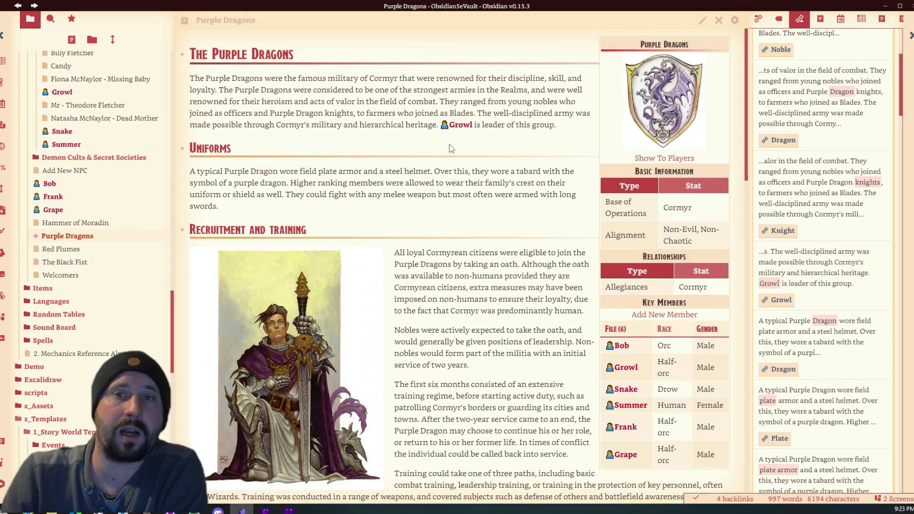
- Check the backlinks of the Purple Dragons note, and go back to its outgoing links
mouse_move(445, 124)
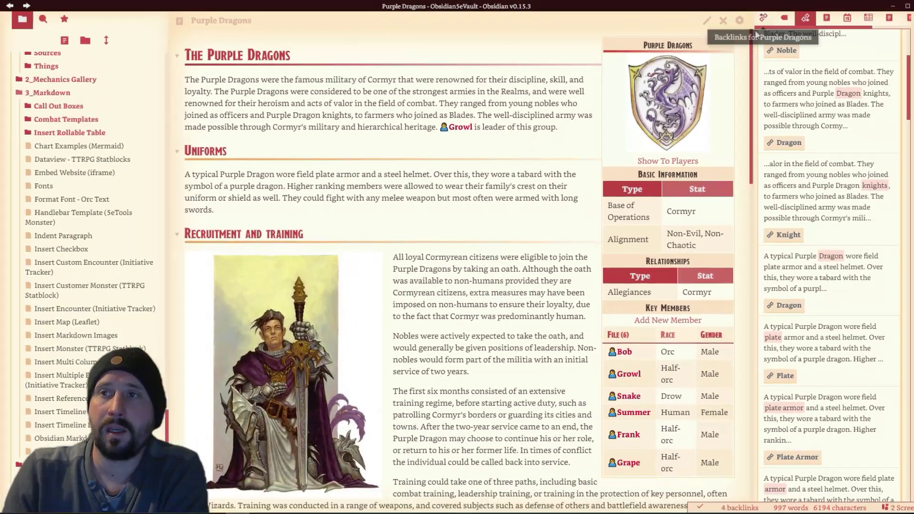
scroll(847, 81, "up", 5)
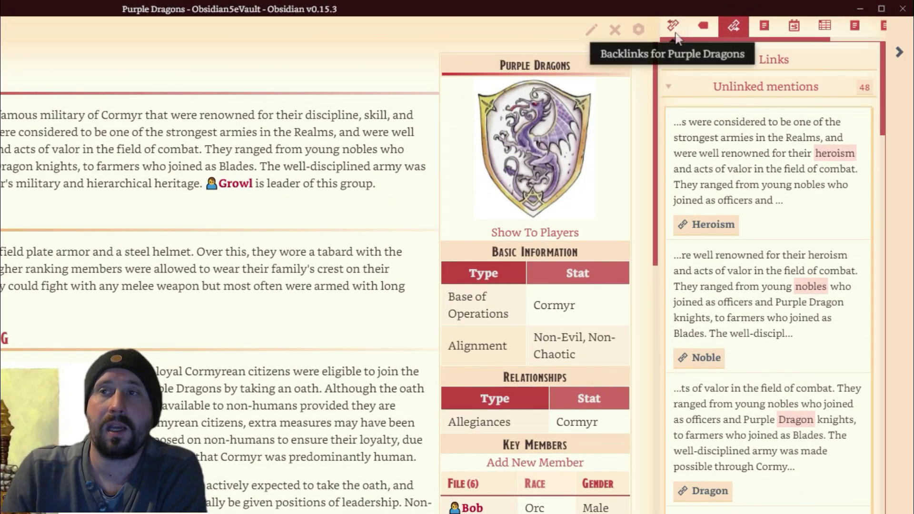
left_click(672, 29)
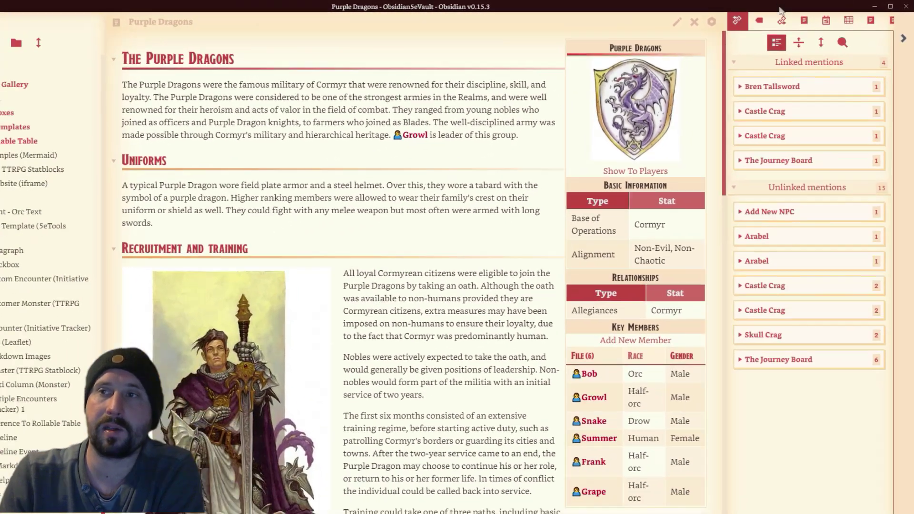
left_click(734, 28)
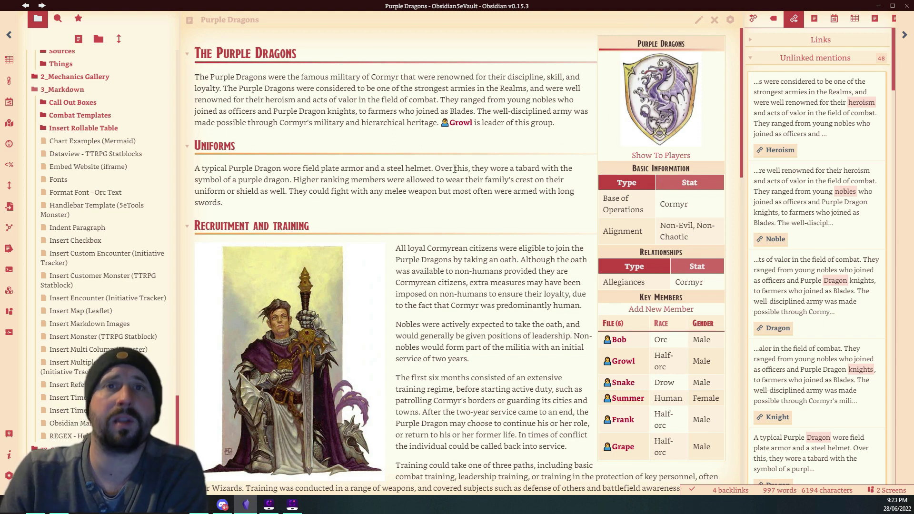
- Look through the sections and infobox of the Purple Dragons note
scroll(455, 168, "down", 8)
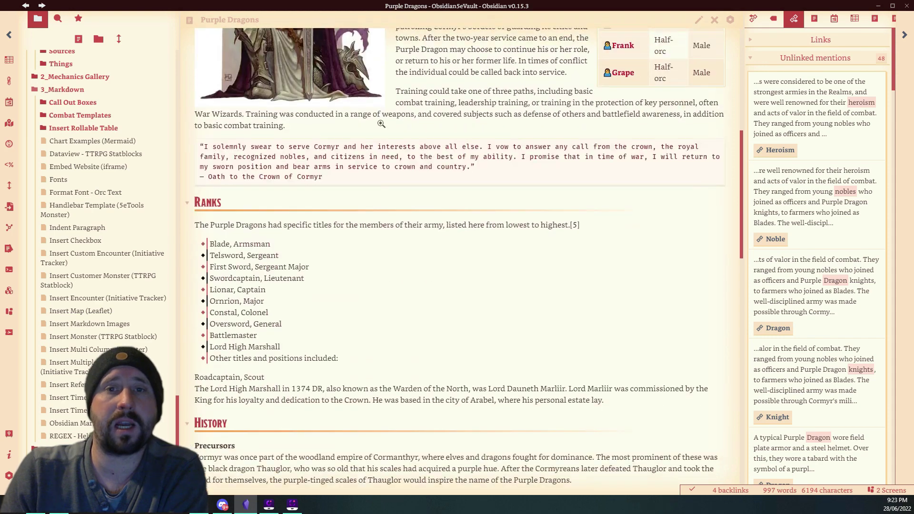
scroll(425, 172, "up", 8)
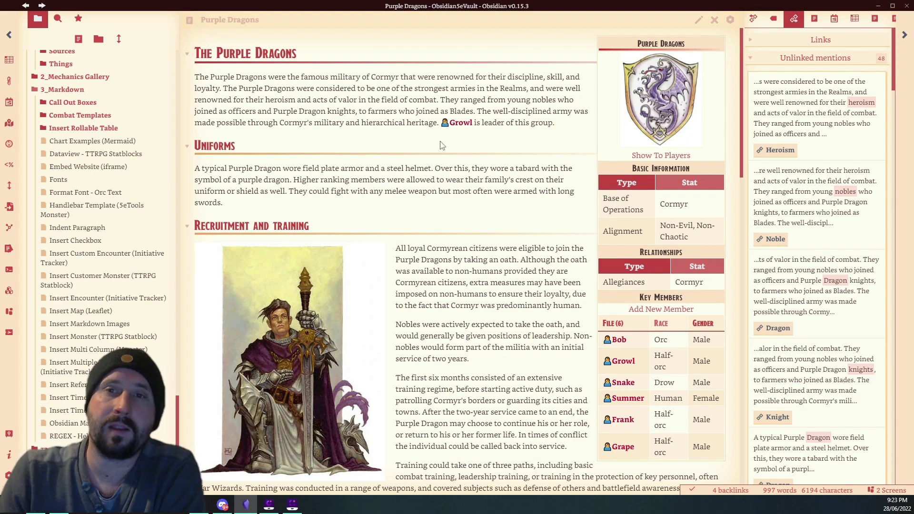
scroll(425, 172, "down", 15)
scroll(469, 179, "up", 15)
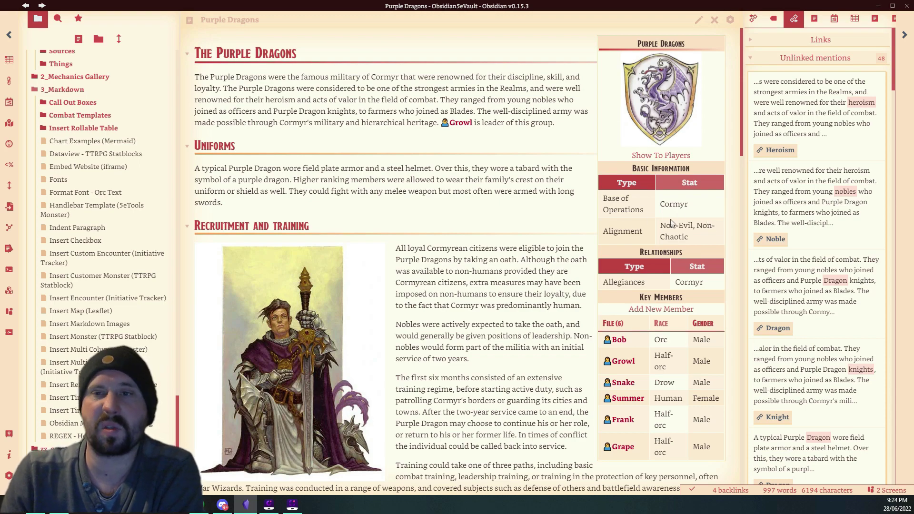
scroll(516, 289, "down", 1)
scroll(516, 289, "down", 1)
scroll(633, 308, "up", 2)
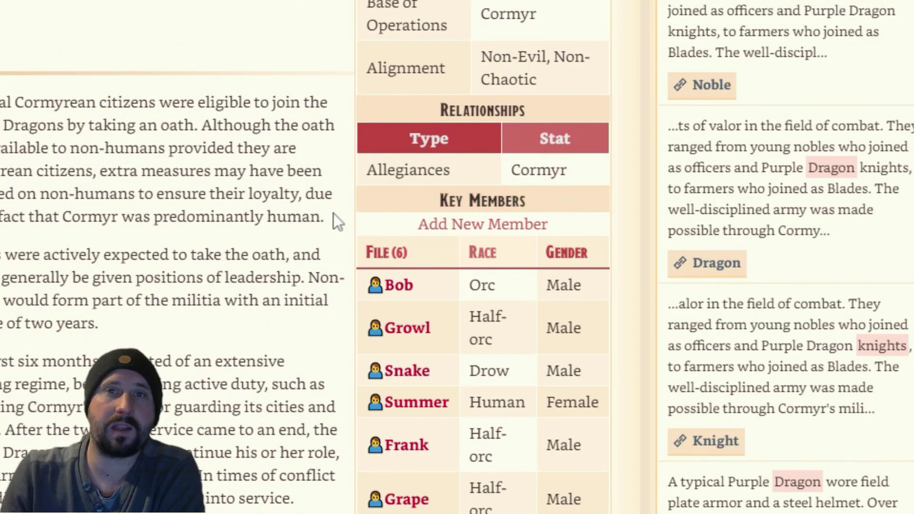
- Preview the note behind the Add New Member link under Key Members and dismiss the preview
left_click(496, 227)
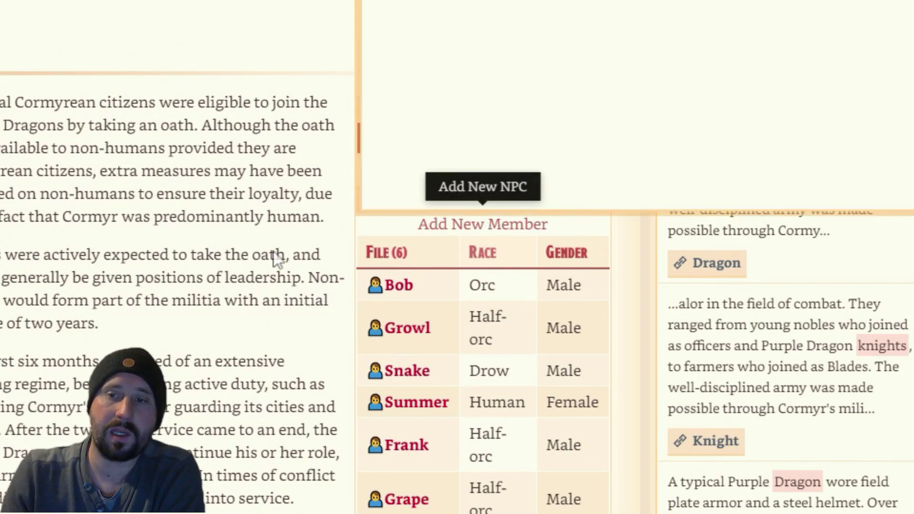
left_click(219, 208)
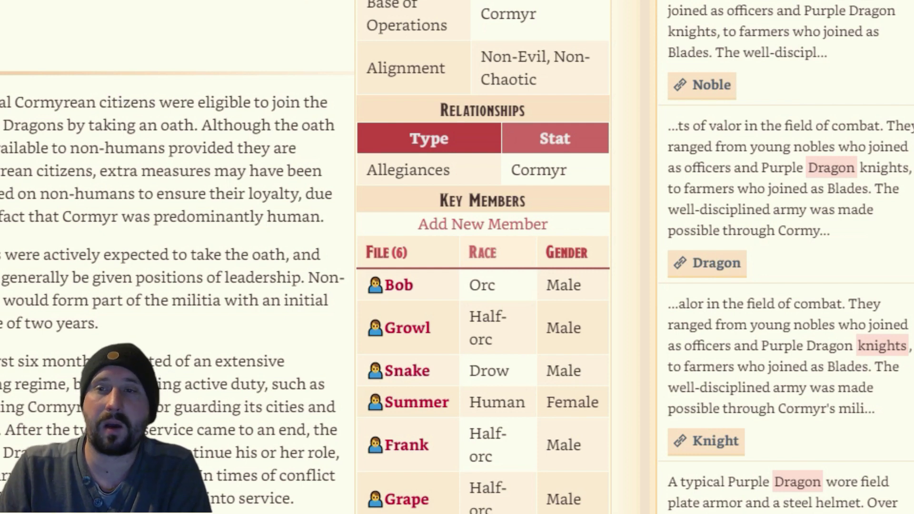
scroll(484, 238, "down", 3)
scroll(483, 238, "up", 3)
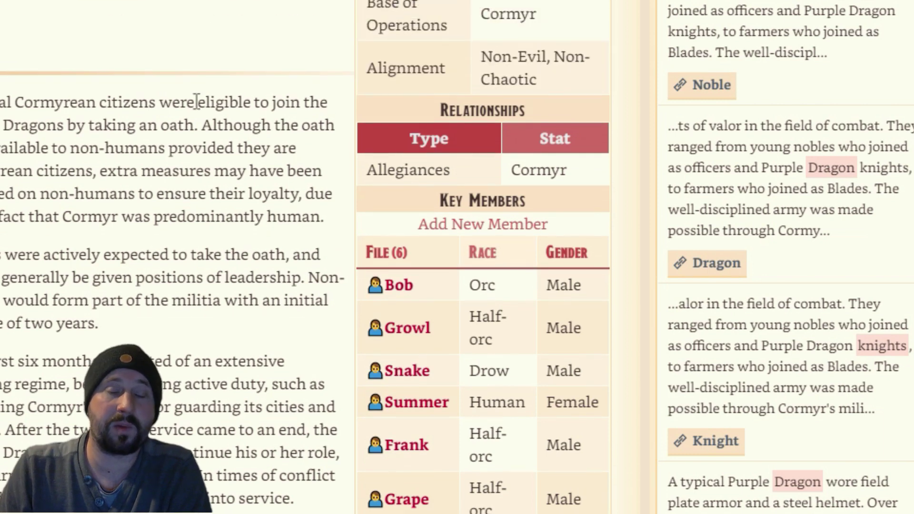
- Open the key member Snake's note, look through it, and return to the Purple Dragons note
mouse_move(400, 293)
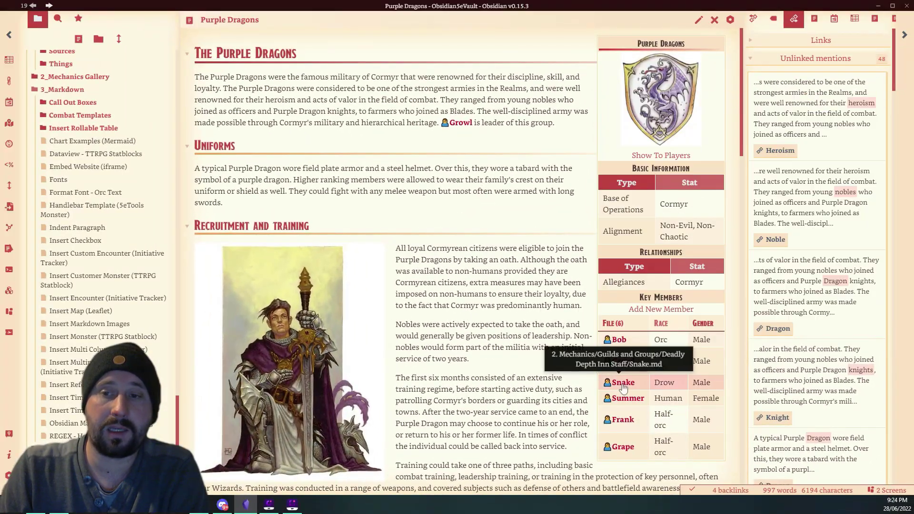
left_click(603, 381)
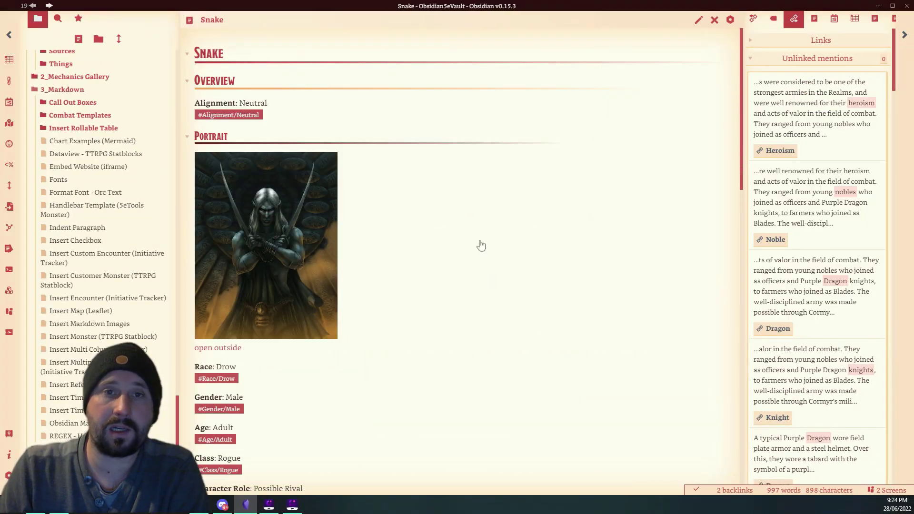
scroll(444, 118, "down", 8)
scroll(482, 215, "up", 8)
left_click(33, 6)
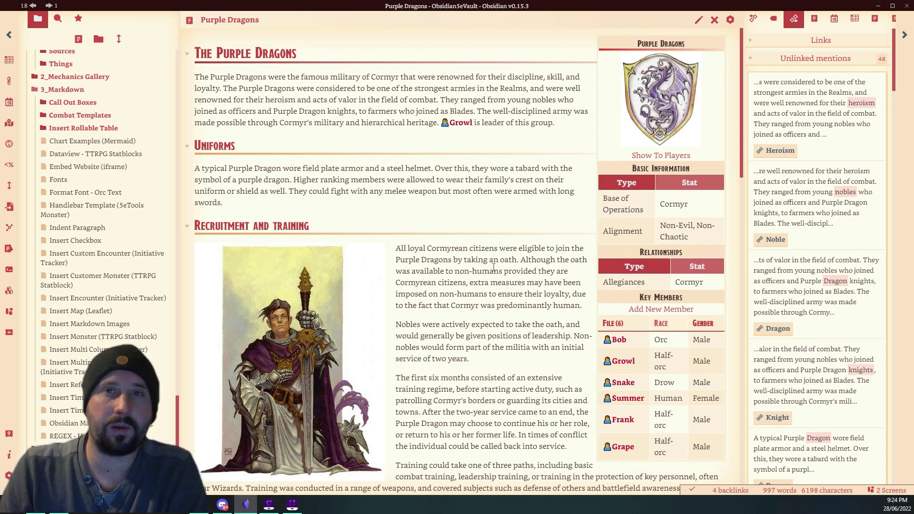
- Open the Add New NPC database from the Key Members section and add a new row with the file name John
left_click(664, 309)
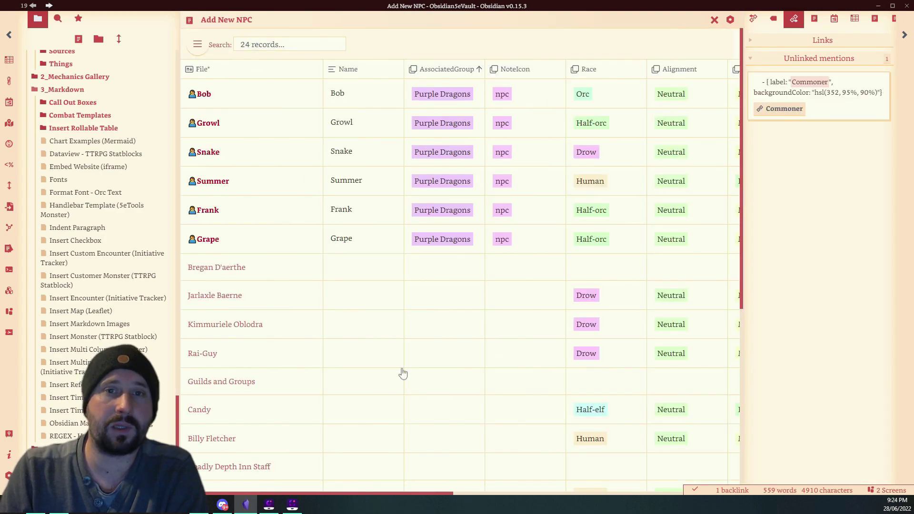
scroll(493, 263, "down", 5)
left_click(242, 476)
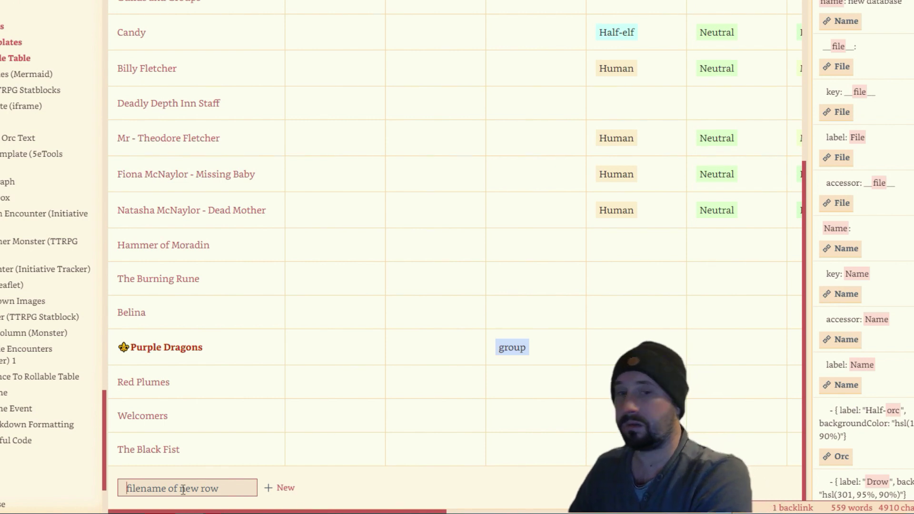
type("John")
key("Return")
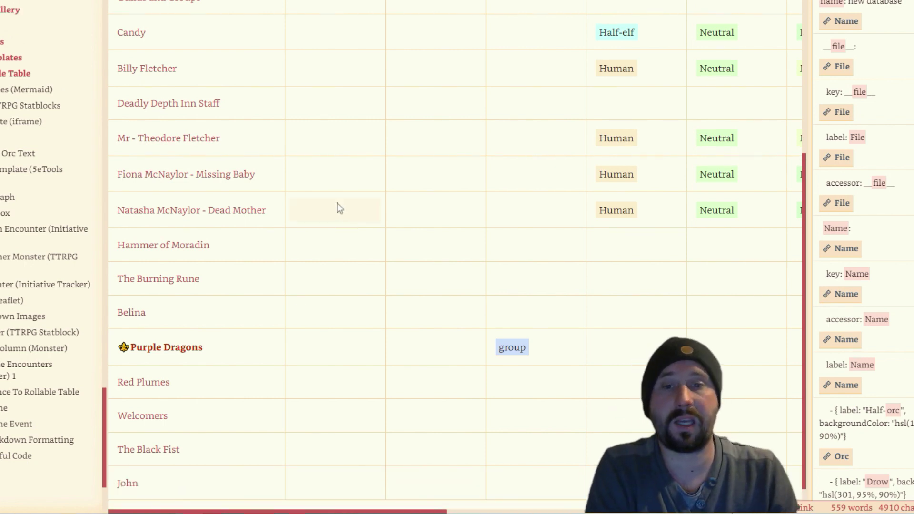
- Set the new row's Name to John and its AssociatedGroup to Purple Dragons
left_click(325, 451)
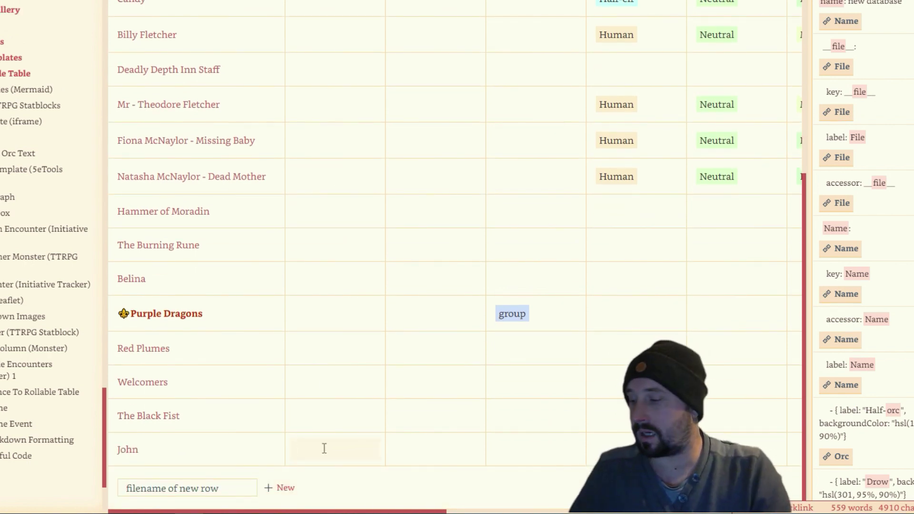
type("John")
key("Return")
left_click(440, 452)
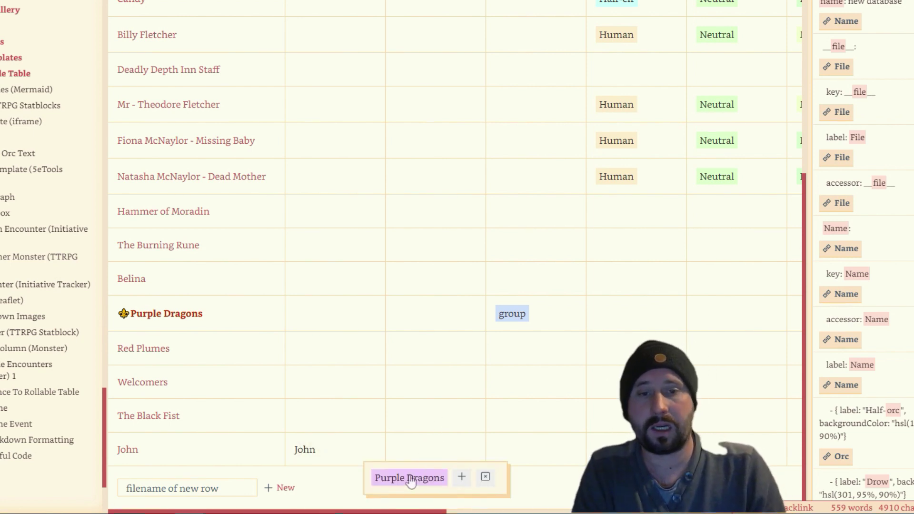
left_click(530, 465)
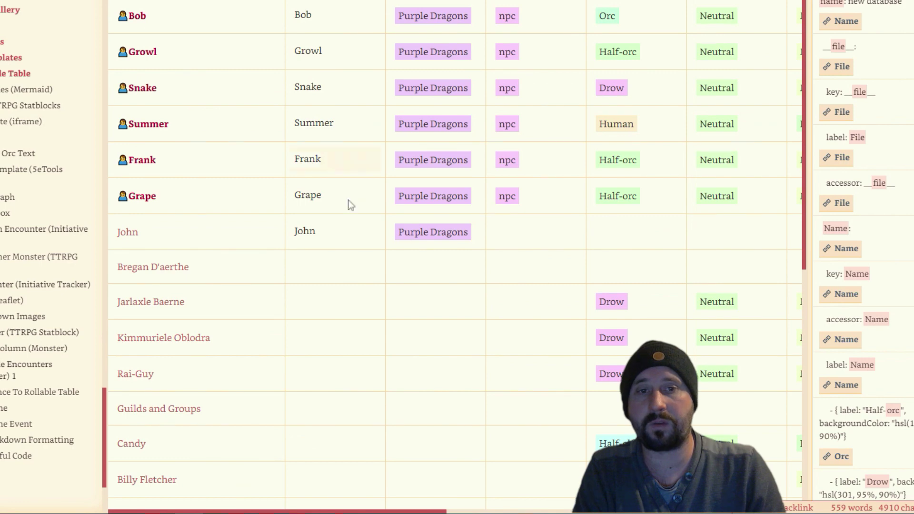
- Set John's NoteIcon to npc, Race to Drow and Alignment to Neutral
left_click(520, 231)
left_click(462, 262)
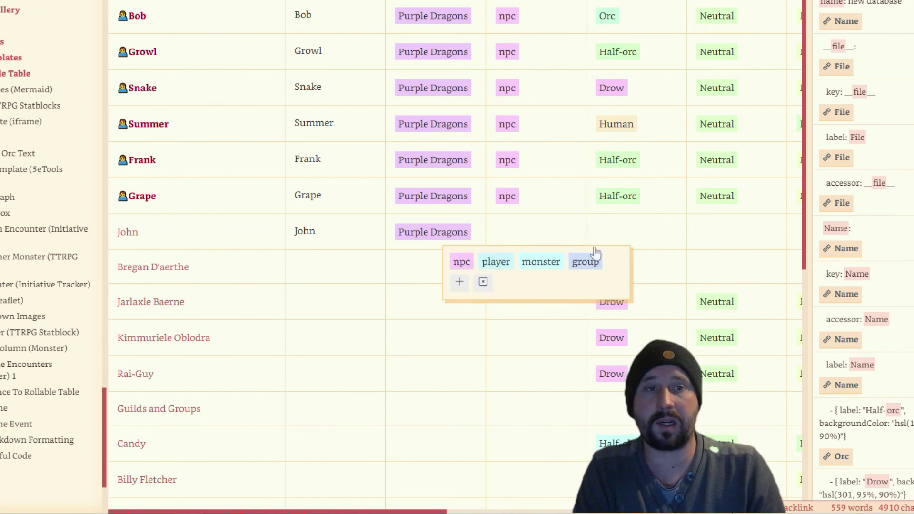
left_click(638, 229)
left_click(616, 262)
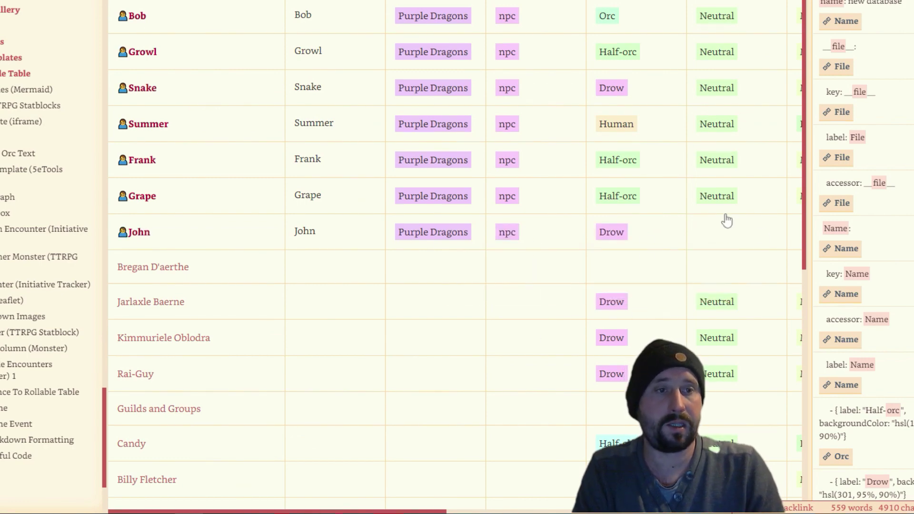
left_click(734, 223)
left_click(707, 262)
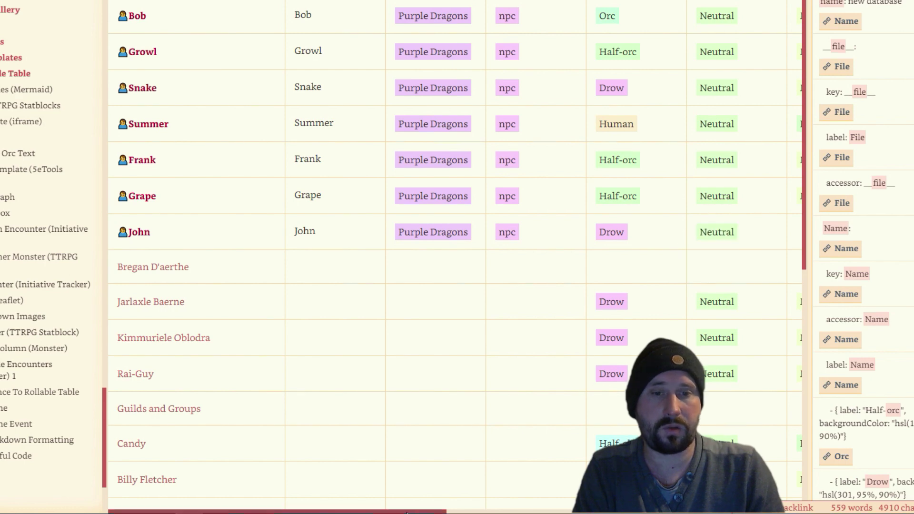
- Set John's gender to Male and his age to Adult
scroll(428, 190, "right", 5)
left_click(454, 243)
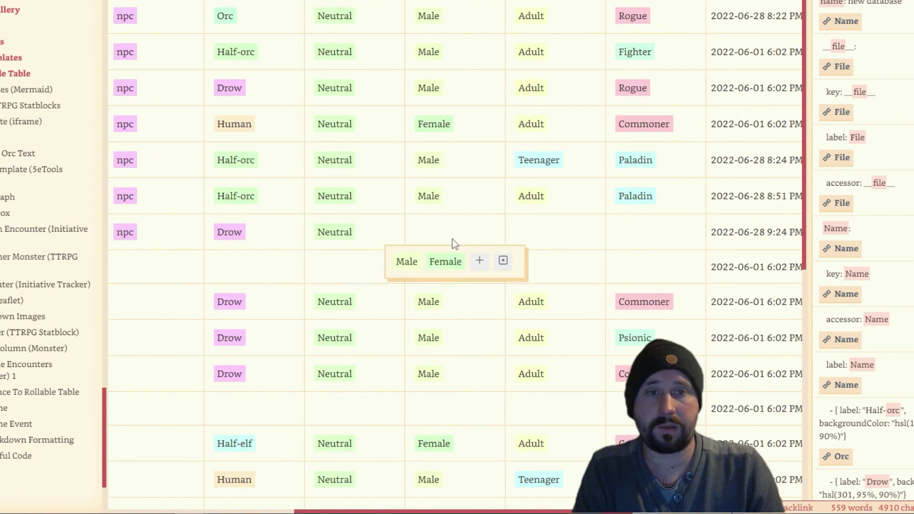
left_click(404, 261)
left_click(547, 222)
left_click(486, 262)
- Create a new class option named Druid from John's class cell
left_click(645, 230)
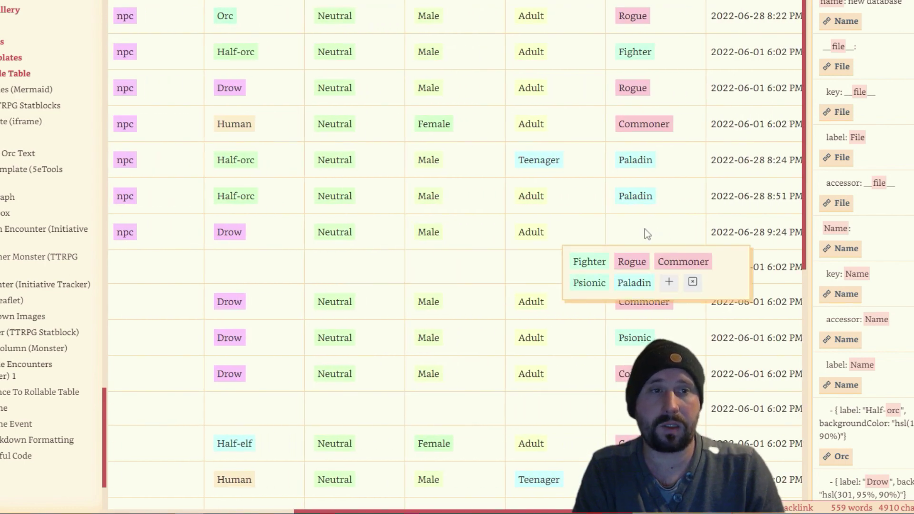
left_click(665, 283)
left_click(668, 285)
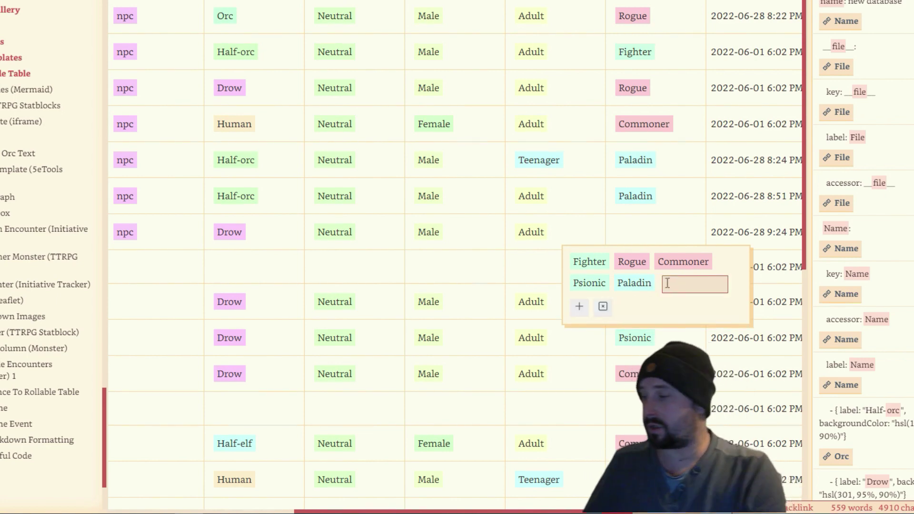
type("Druid")
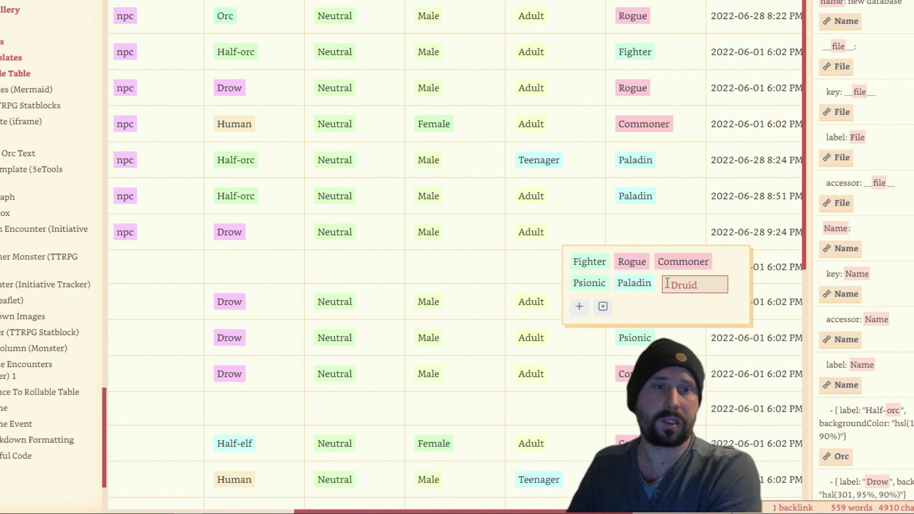
key("Return")
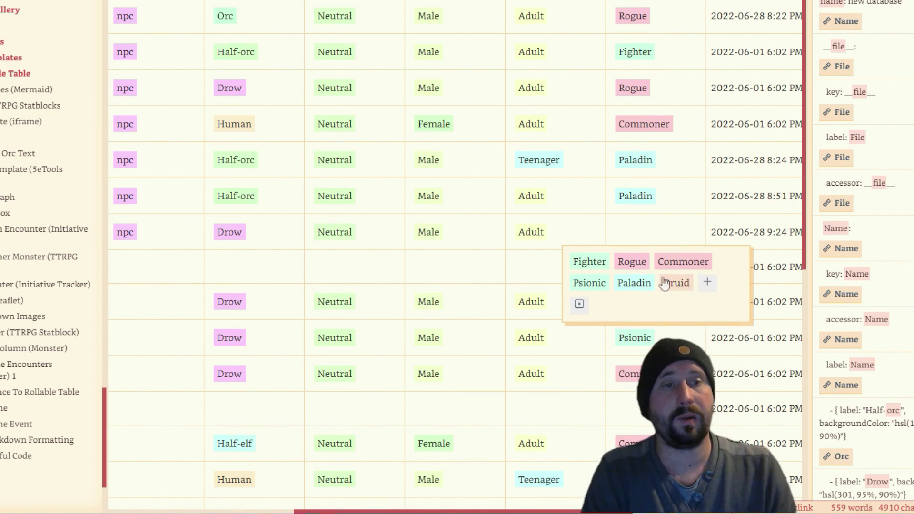
- Set John's class to Druid and look over the rest of his database row
left_click(673, 282)
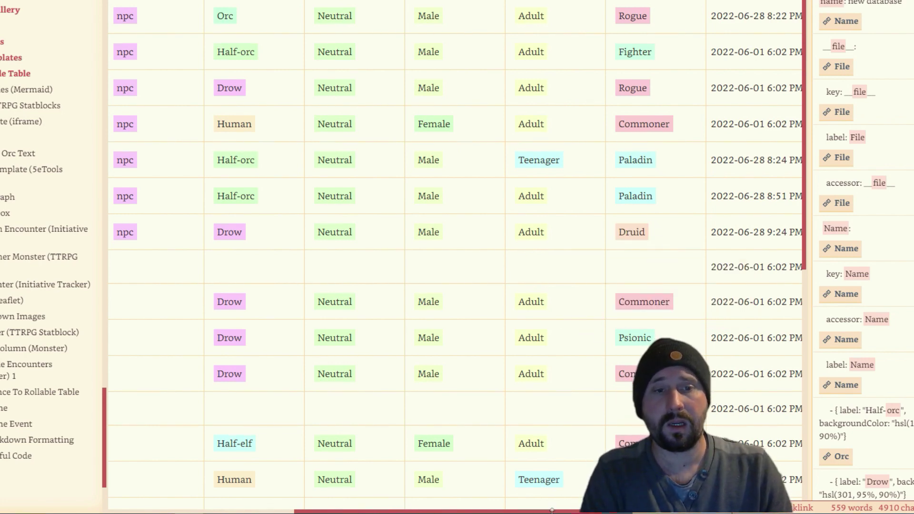
scroll(333, 453, "right", 5)
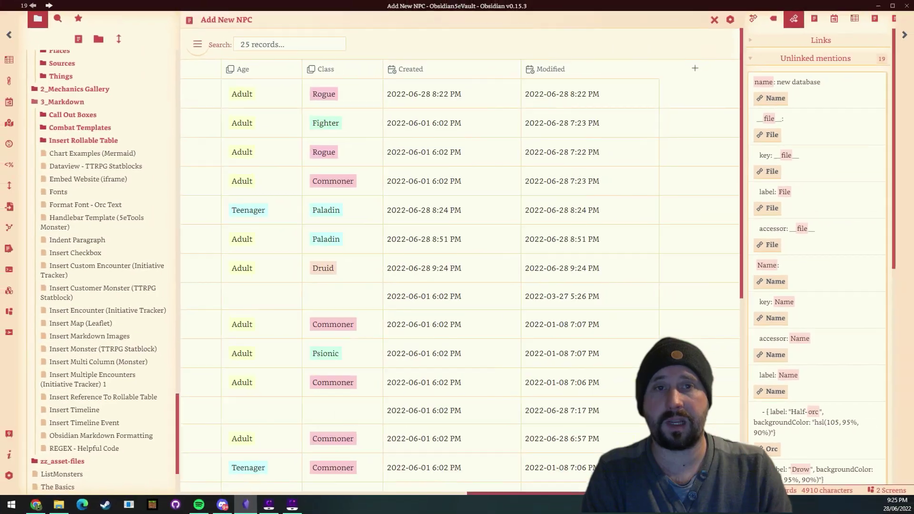
scroll(457, 262, "left", 10)
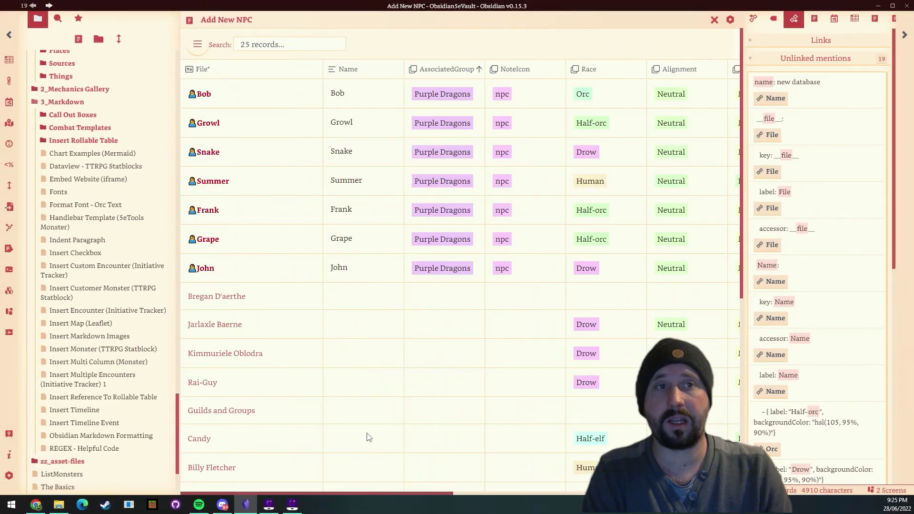
scroll(457, 262, "right", 4)
- Return to the Purple Dragons note and open John's note from its Key Members table
left_click(31, 5)
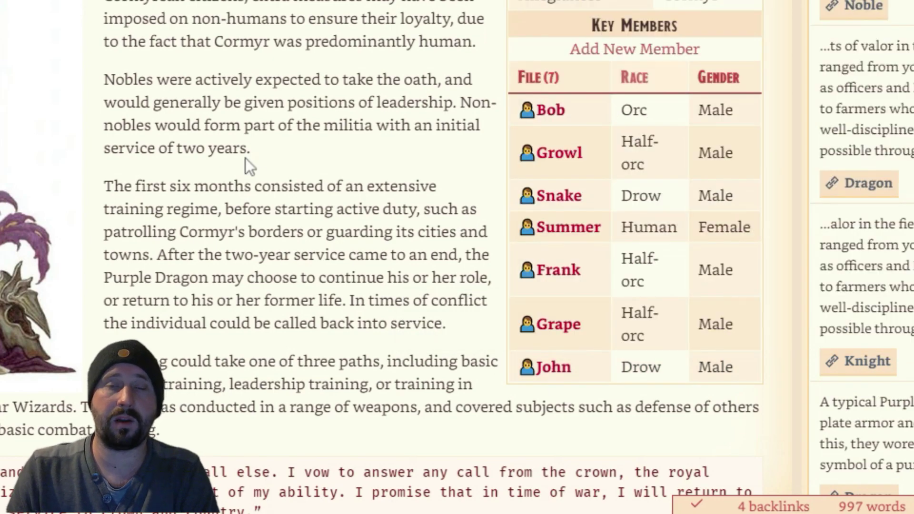
mouse_move(554, 376)
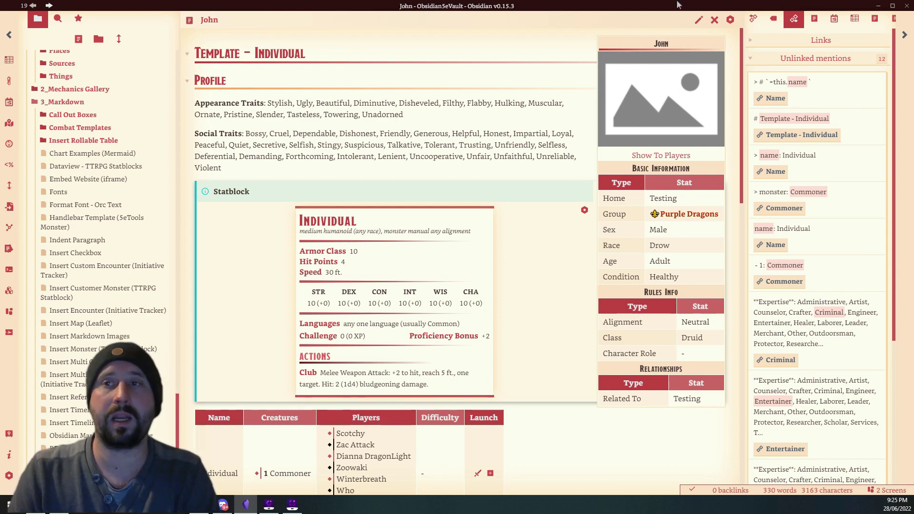
scroll(541, 159, "down", 7)
scroll(541, 170, "up", 7)
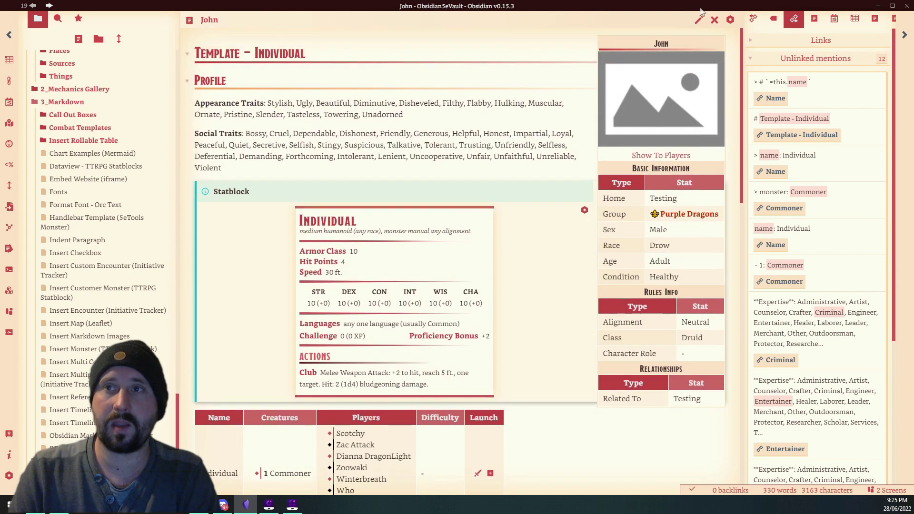
- Examine the metadata block at the start of John's note in editing view, and return to reading view
left_click(701, 20)
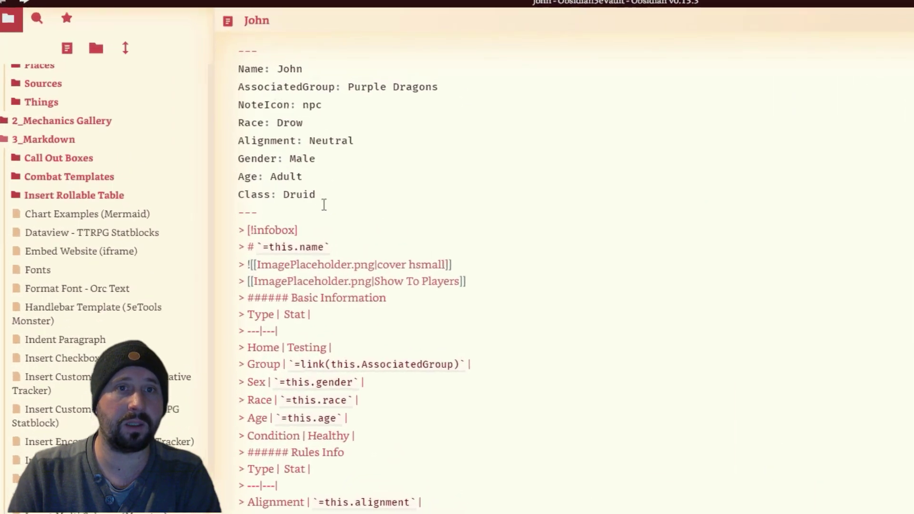
left_click_drag(331, 286, 285, 59)
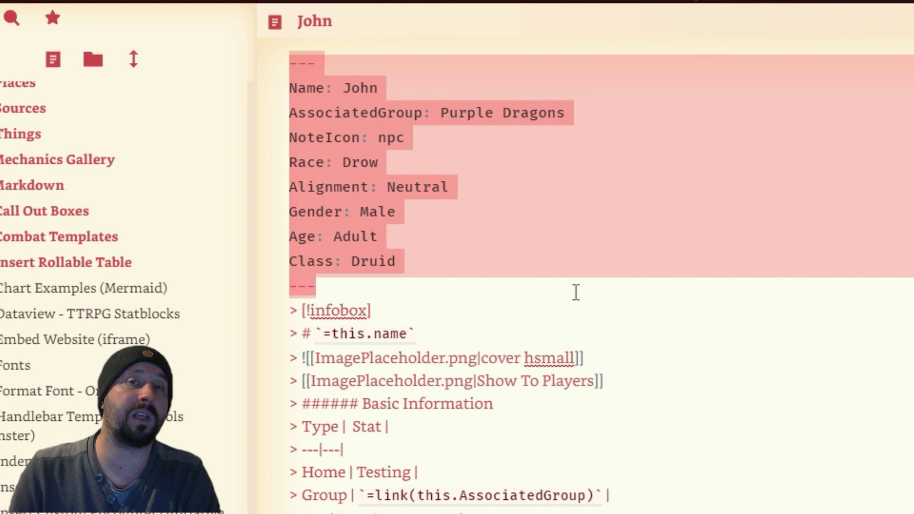
left_click(394, 217)
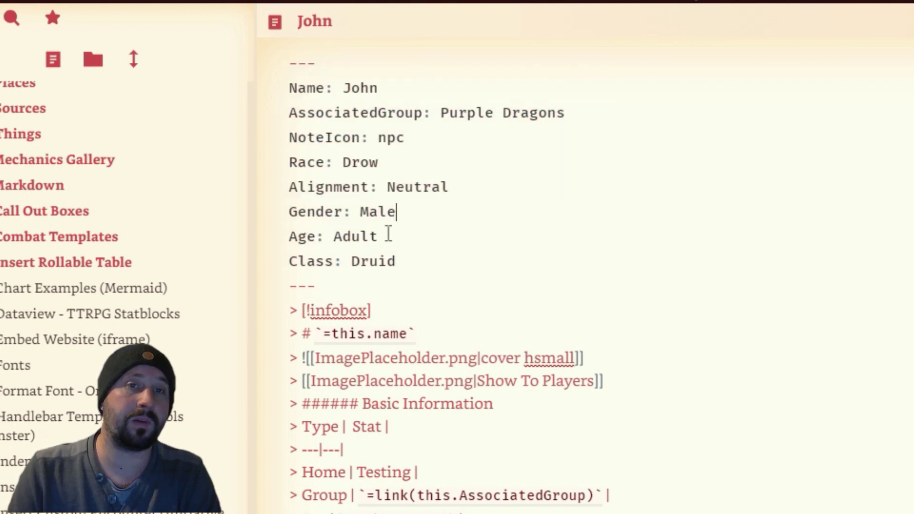
key("Escape")
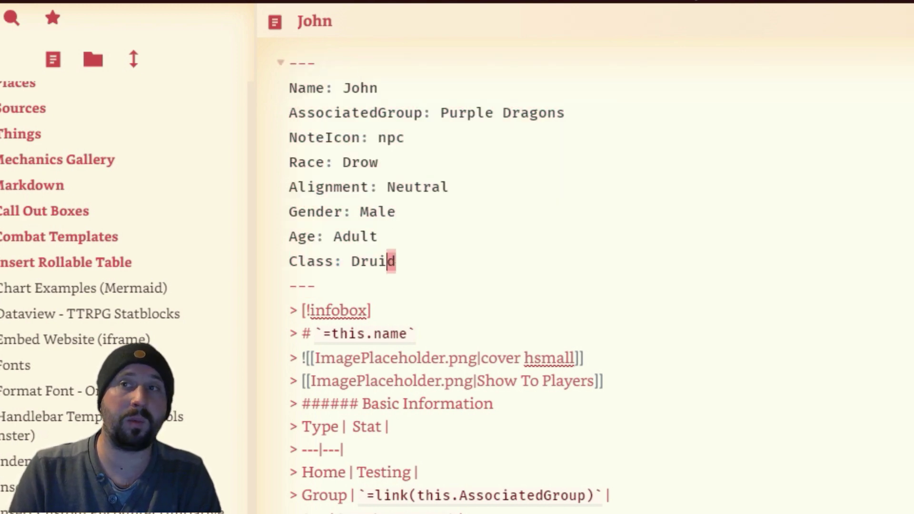
key("ctrl+e")
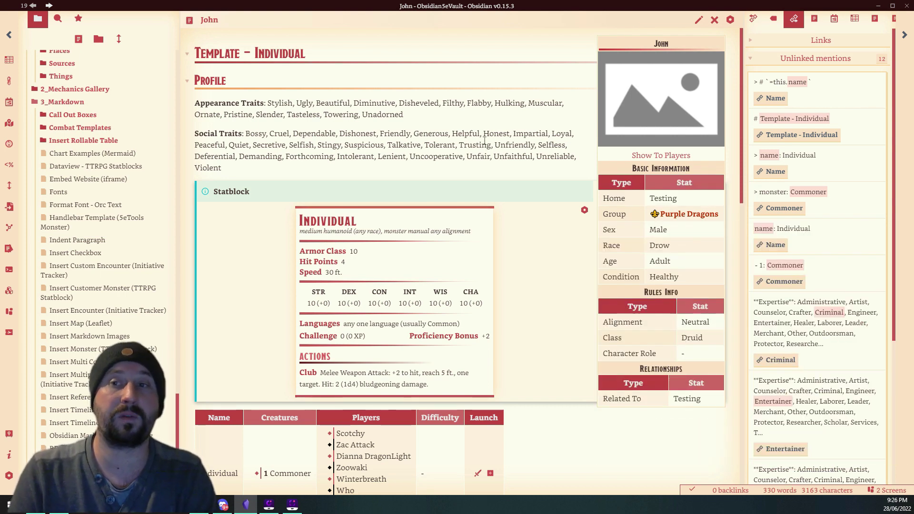
- Follow John's group link to Purple Dragons, reopen John from Key Members, and return to the group note
left_click(689, 214)
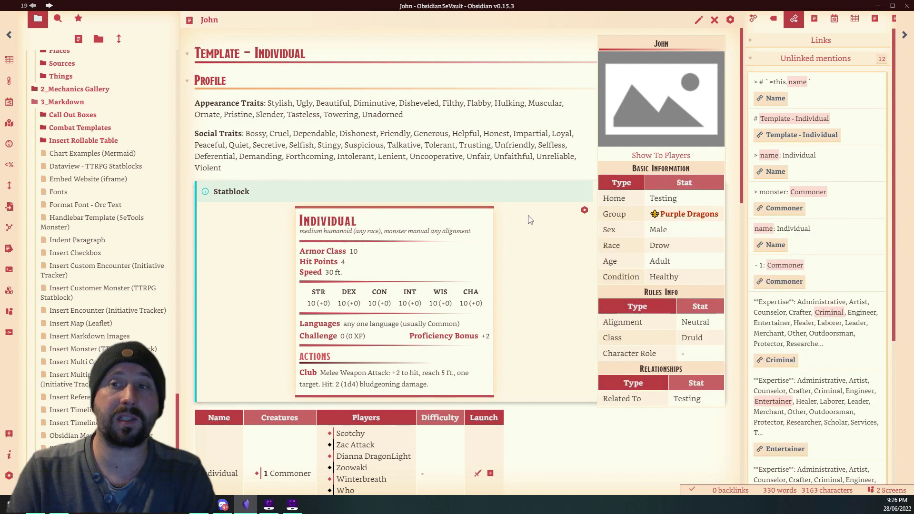
scroll(530, 220, "down", 2)
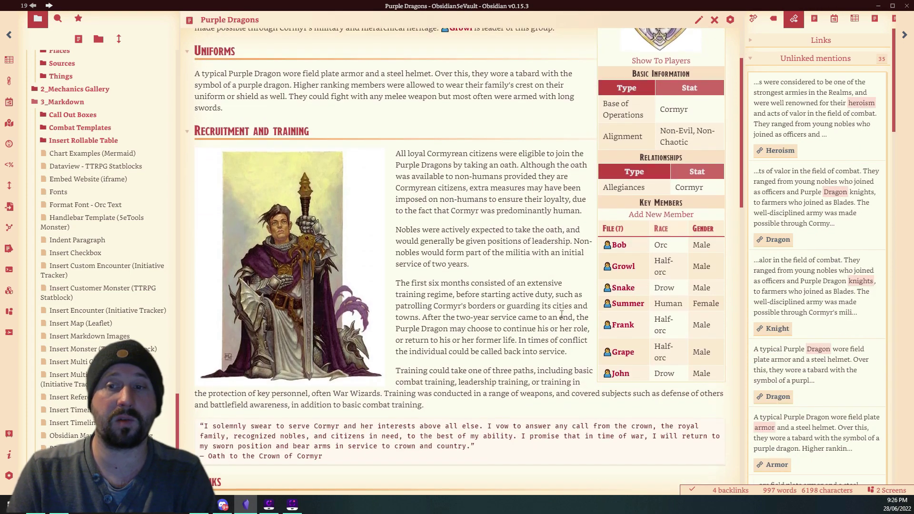
left_click(614, 374)
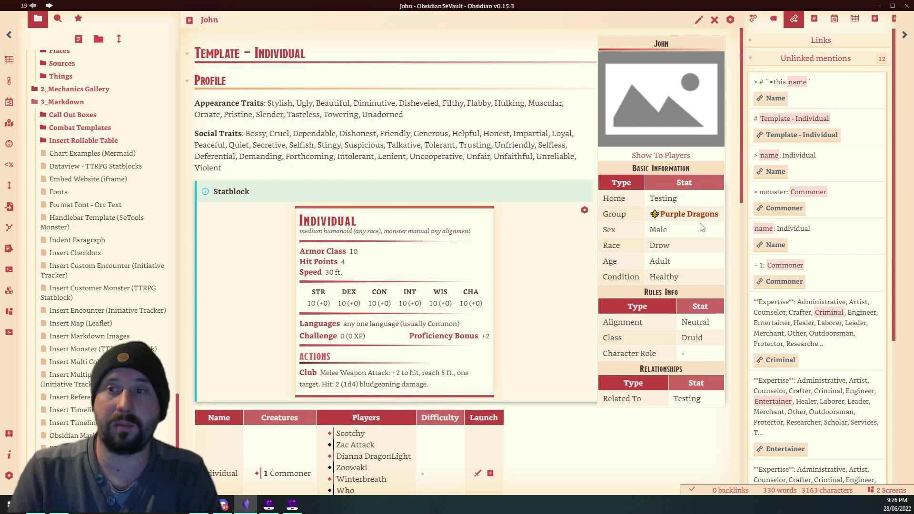
left_click(690, 214)
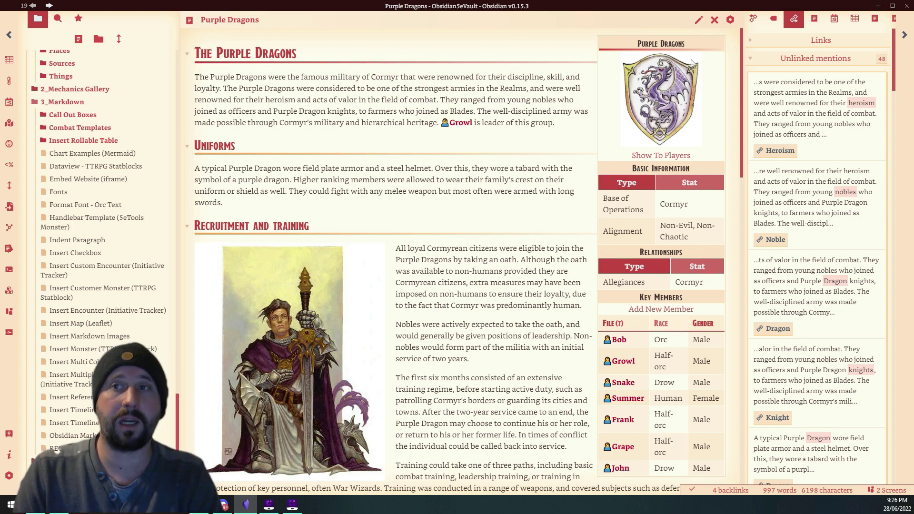
- Switch the Purple Dragons note to editing view and examine its infobox code down to the dataview query
left_click(699, 20)
scroll(538, 243, "down", 2)
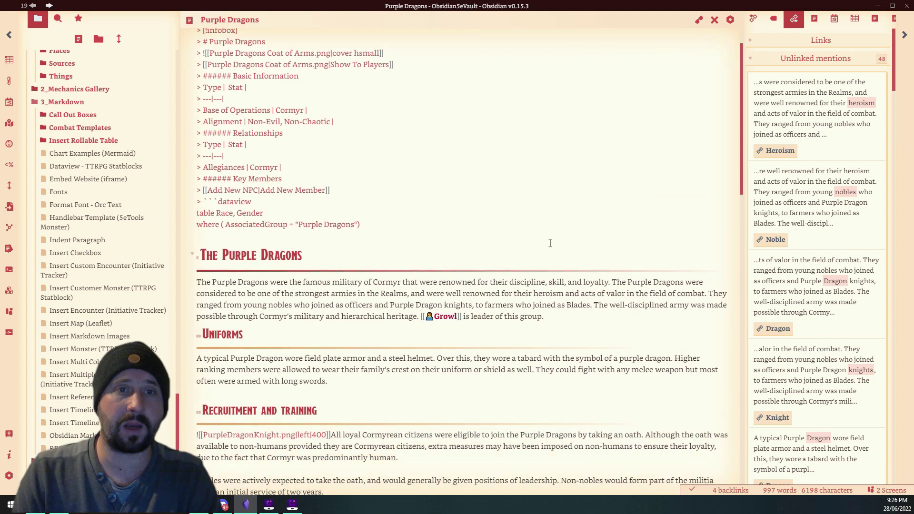
scroll(518, 238, "up", 4)
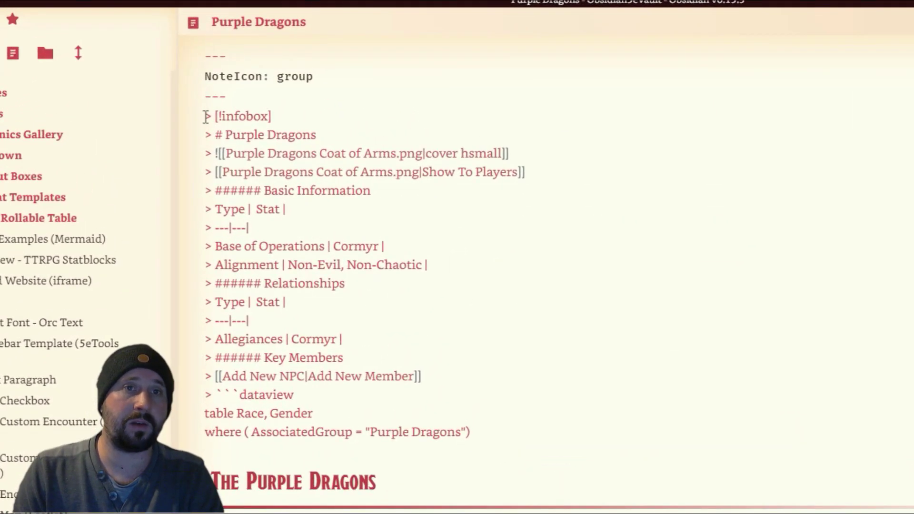
left_click_drag(206, 117, 524, 438)
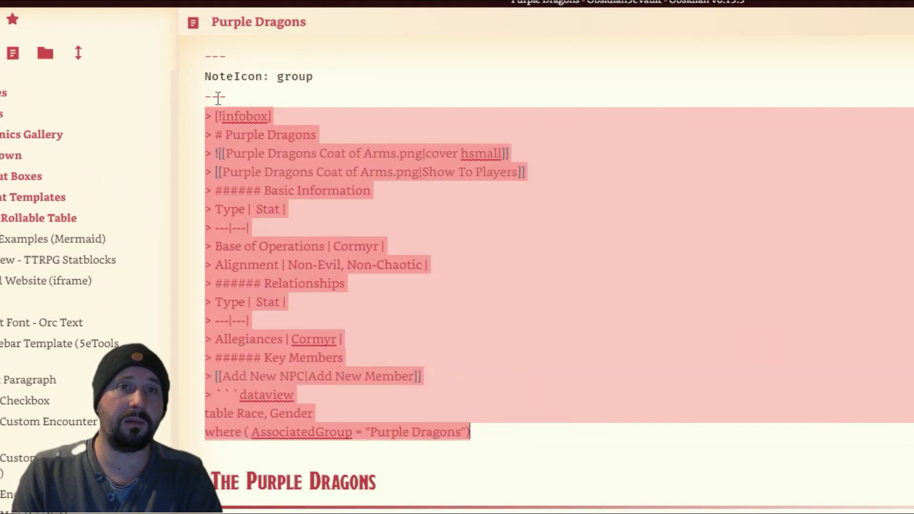
left_click(580, 233)
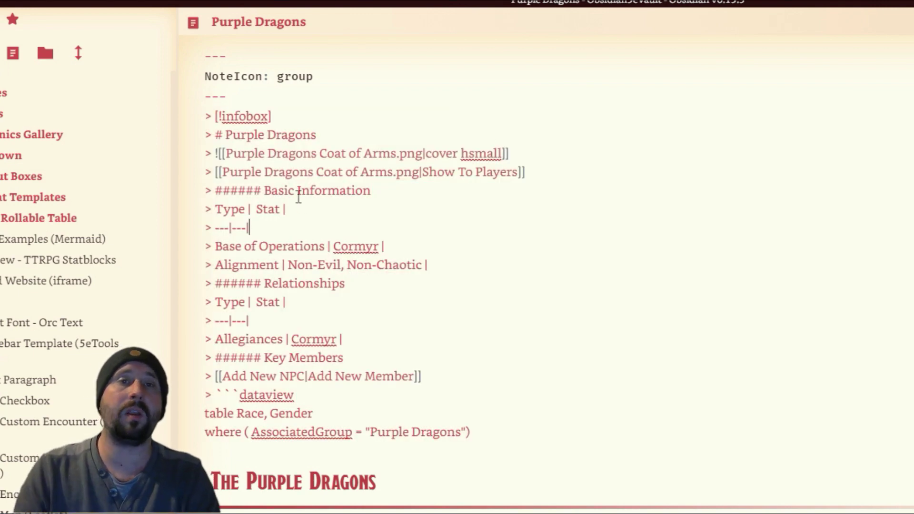
- Examine the dataview query listing members by AssociatedGroup "Purple Dragons", and return the note to reading view
left_click_drag(483, 438, 218, 394)
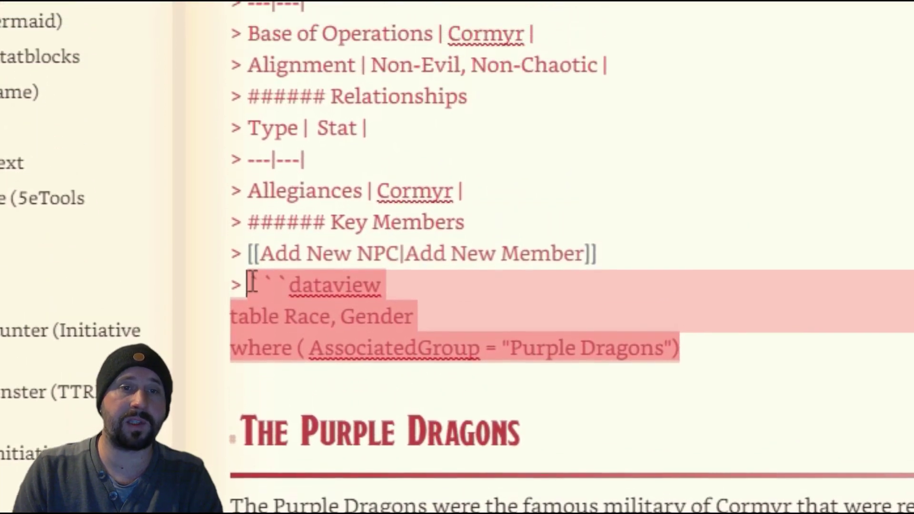
scroll(715, 309, "down", 3)
left_click(740, 373)
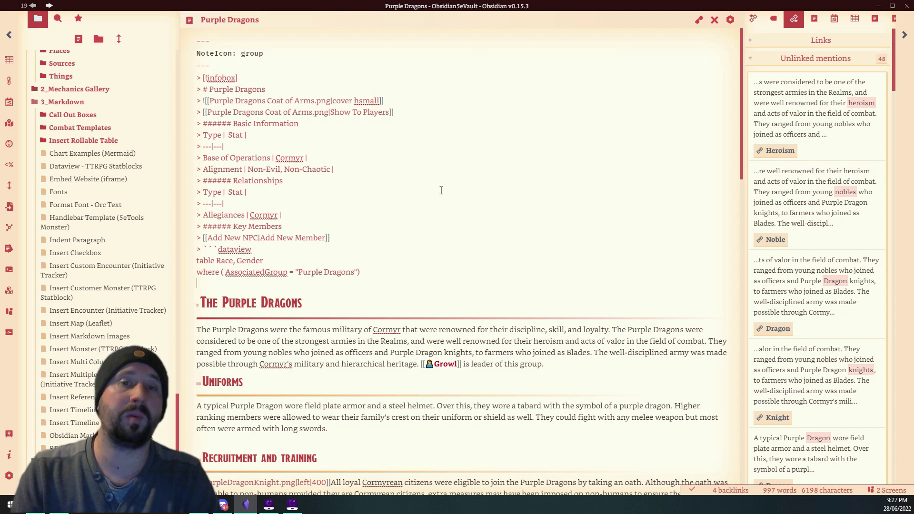
left_click(715, 20)
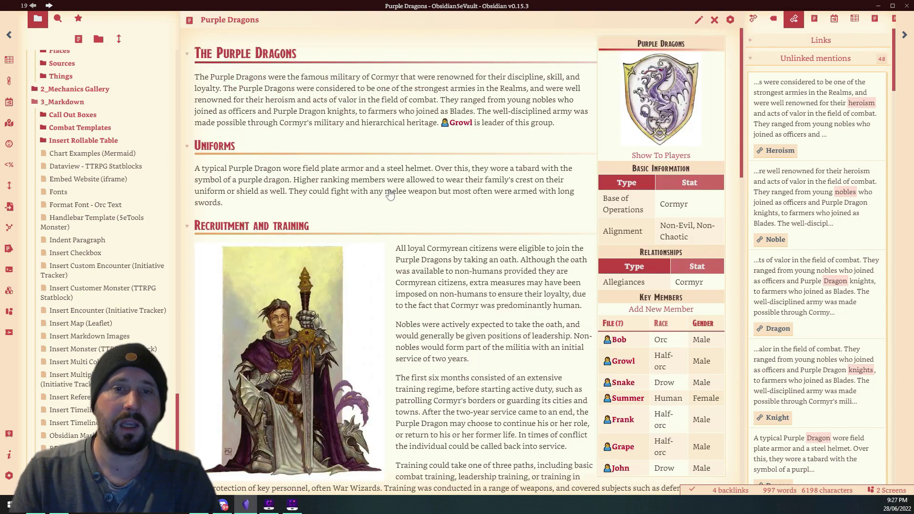
scroll(487, 197, "down", 3)
scroll(487, 197, "down", 1)
scroll(486, 239, "up", 3)
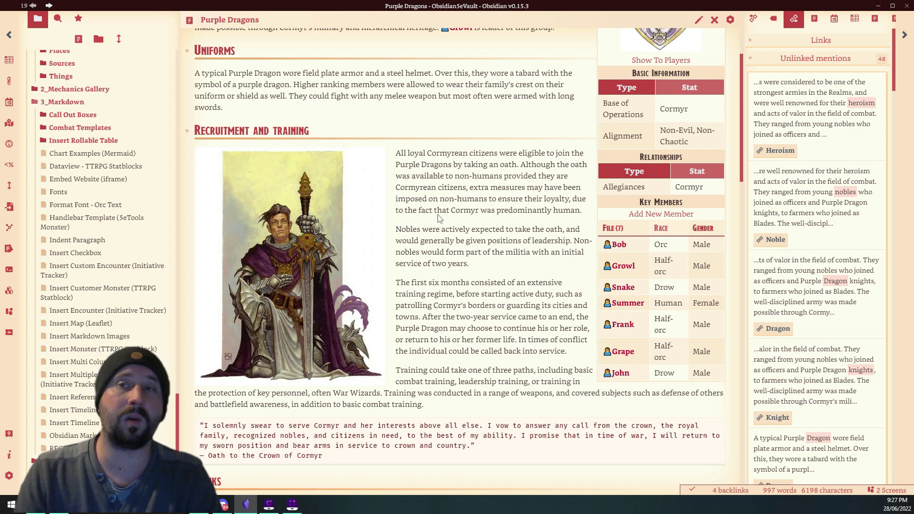
scroll(456, 203, "up", 2)
scroll(525, 242, "down", 2)
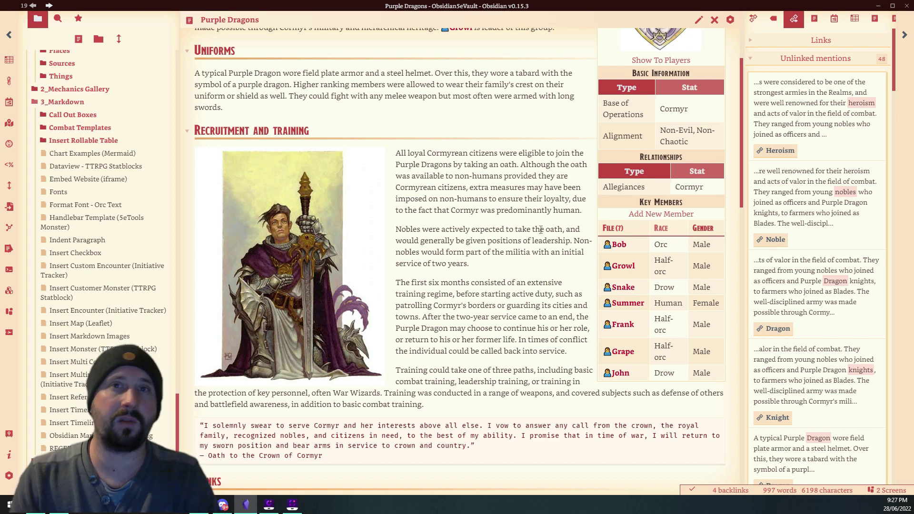
scroll(468, 197, "up", 2)
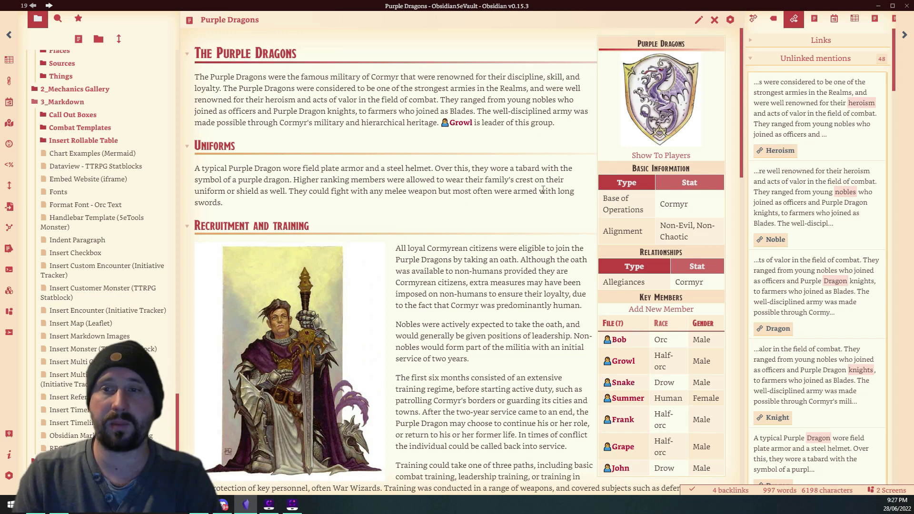
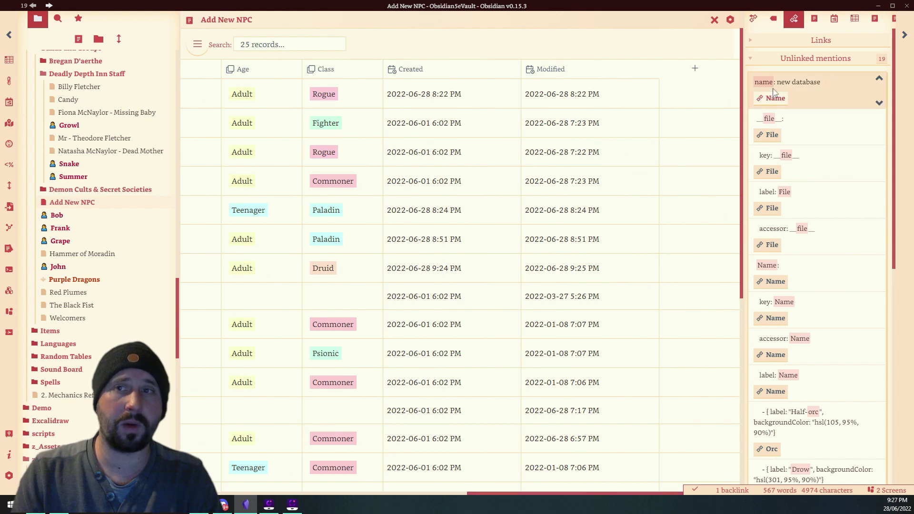
- Add a new column at the end of the Add New NPC database, view its options, and delete it
left_click(696, 70)
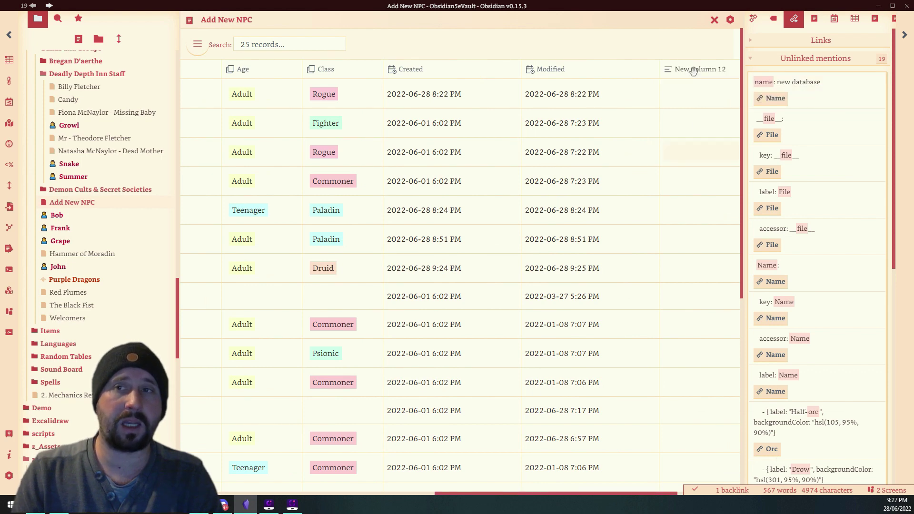
left_click_drag(589, 495, 730, 476)
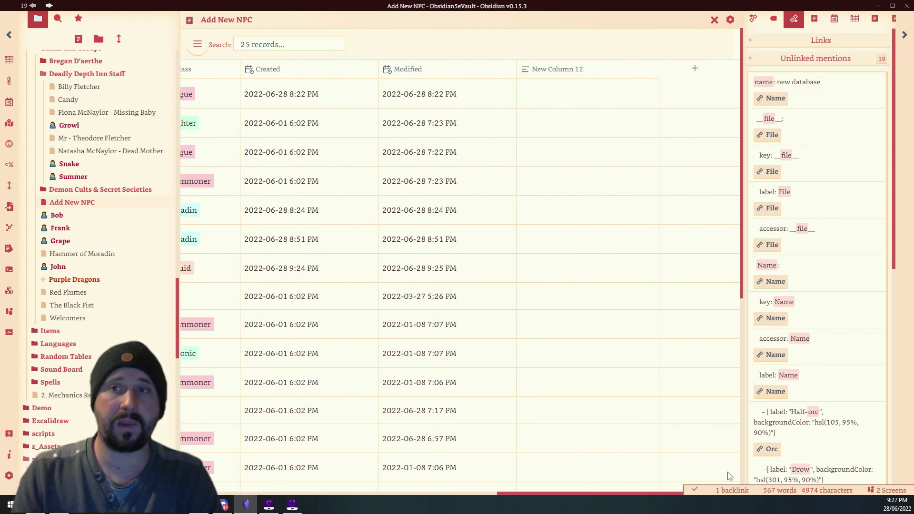
left_click(573, 70)
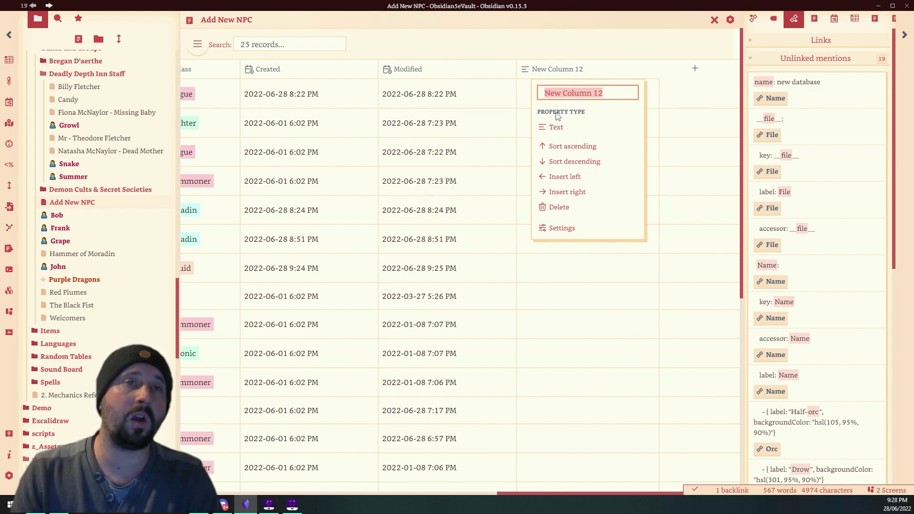
left_click(557, 210)
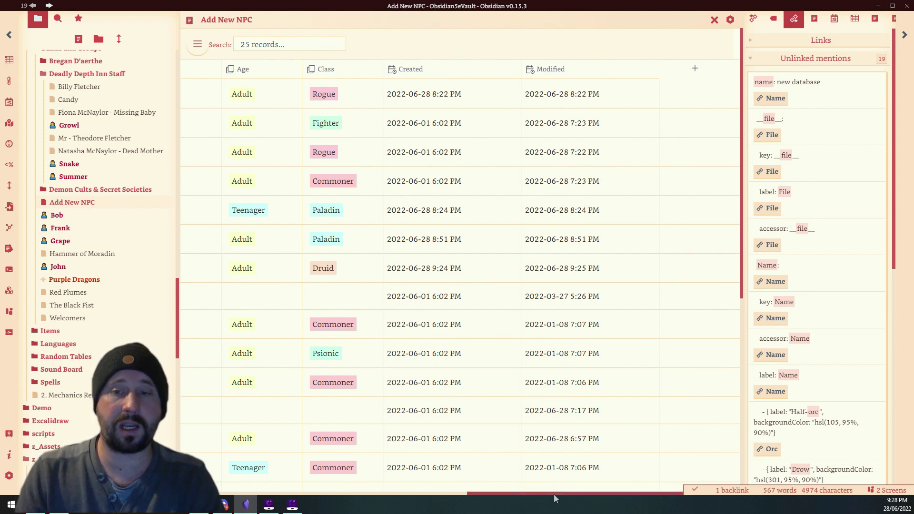
- Open the database settings of the Add New NPC table
left_click_drag(551, 498, 267, 497)
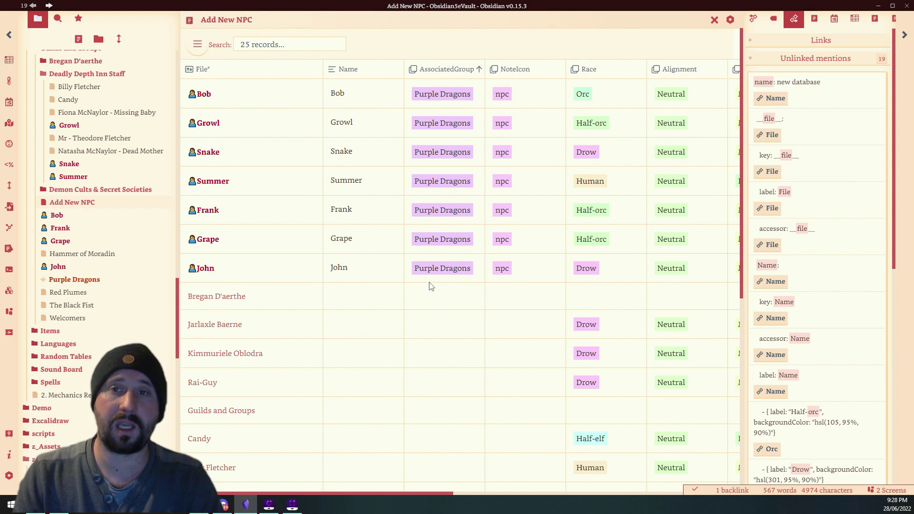
left_click(743, 22)
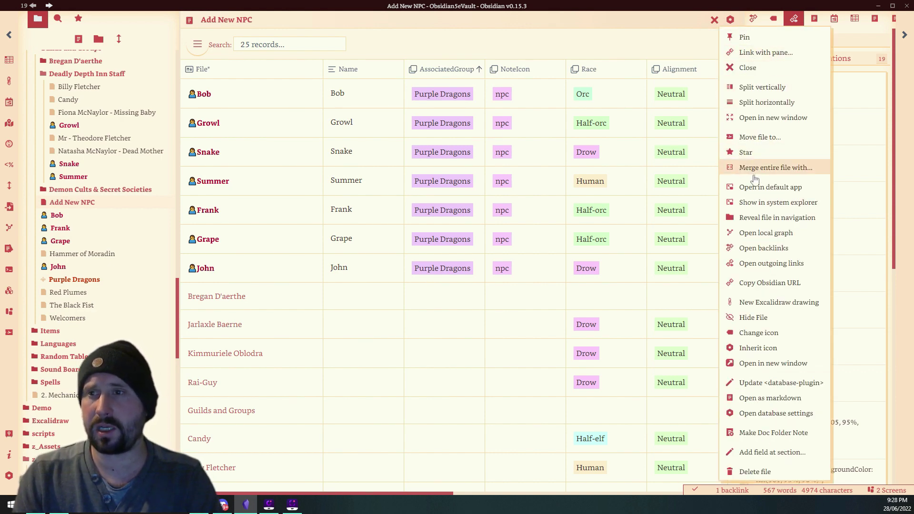
left_click(367, 363)
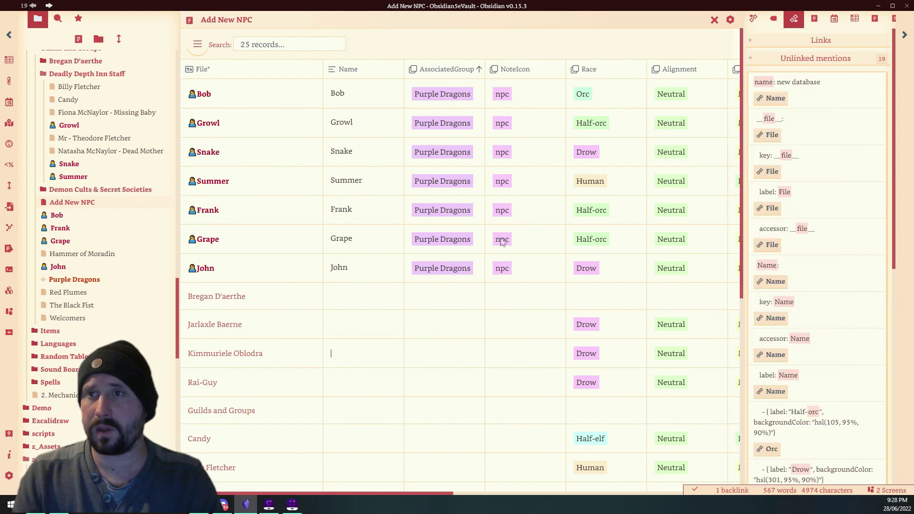
left_click(731, 20)
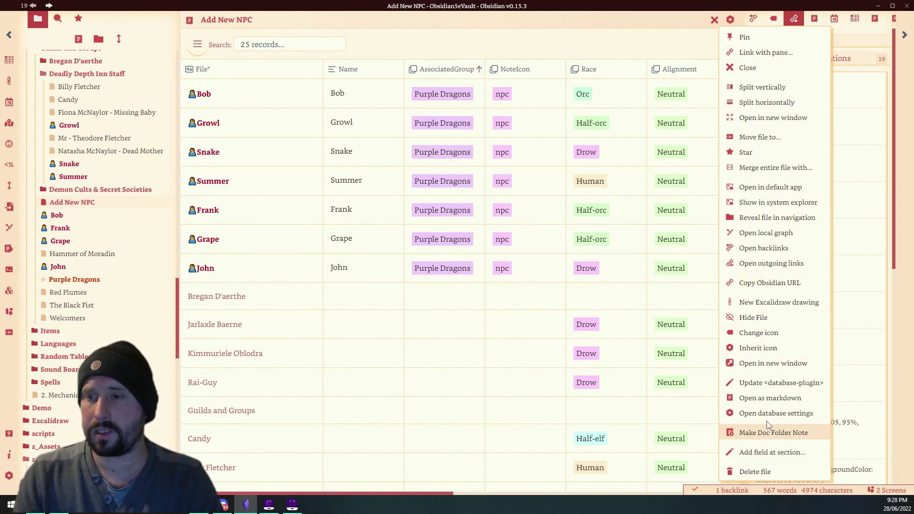
left_click(751, 412)
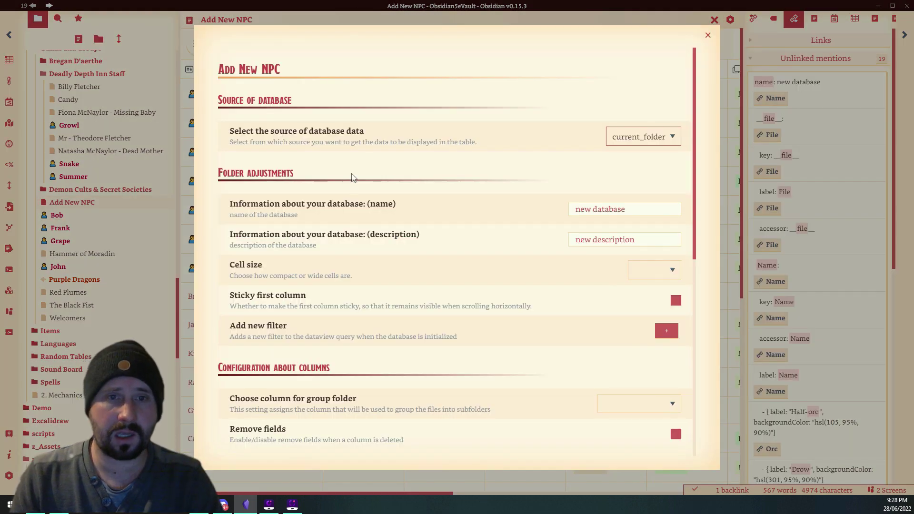
- Examine the database settings, from the data source and folder adjustments through column configuration, header templates and metadata
scroll(370, 192, "down", 5)
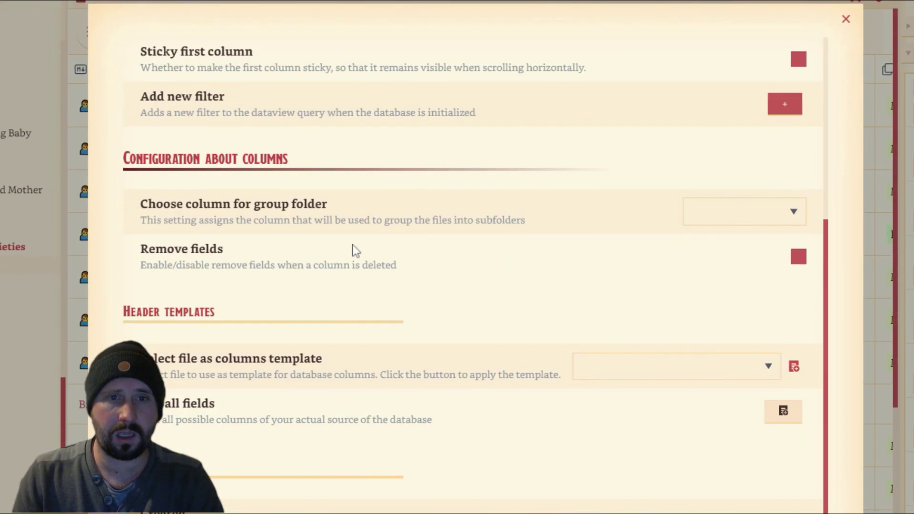
scroll(353, 244, "down", 4)
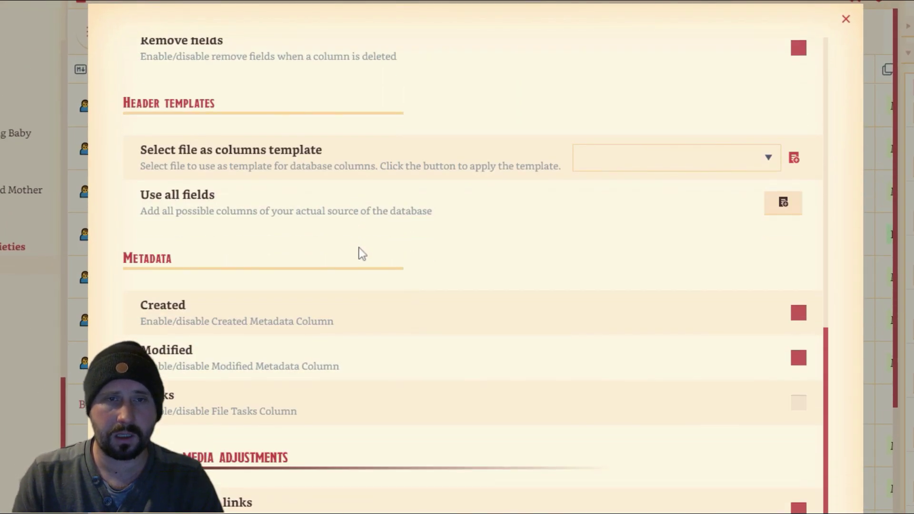
scroll(359, 251, "up", 9)
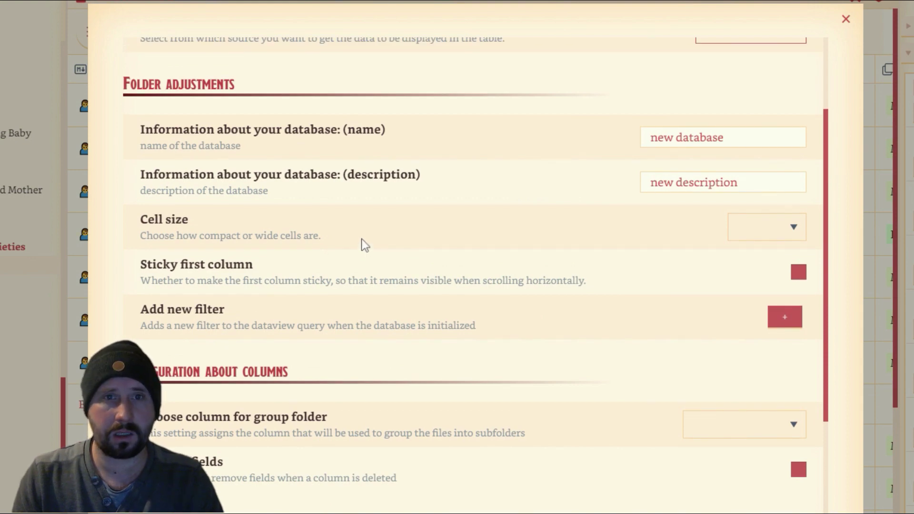
scroll(361, 239, "down", 3)
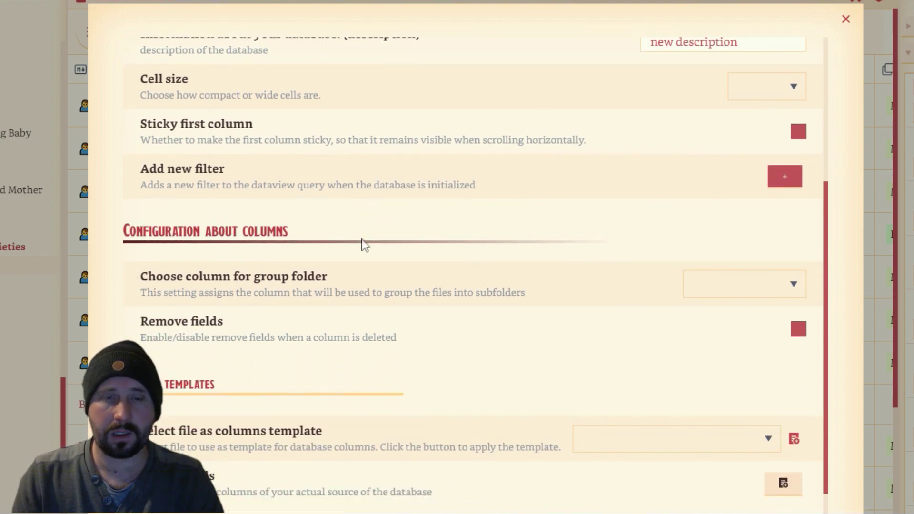
scroll(362, 244, "down", 5)
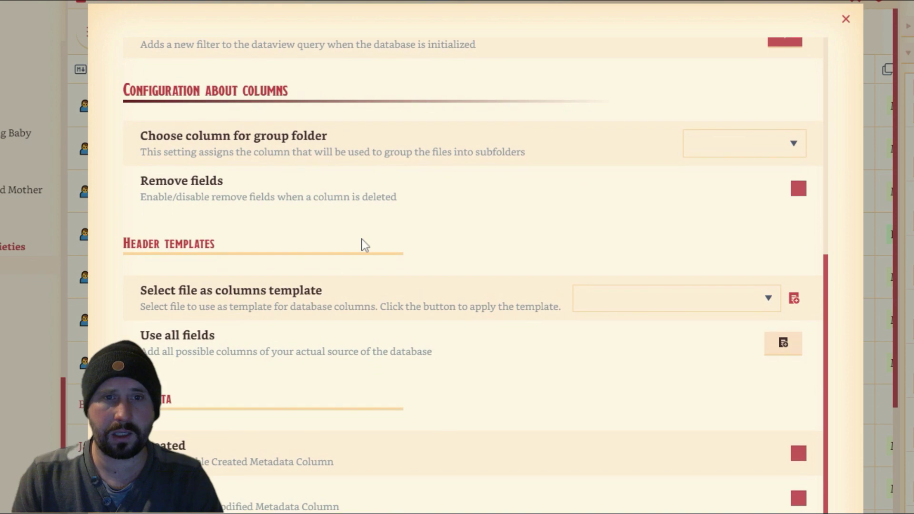
scroll(362, 239, "down", 2)
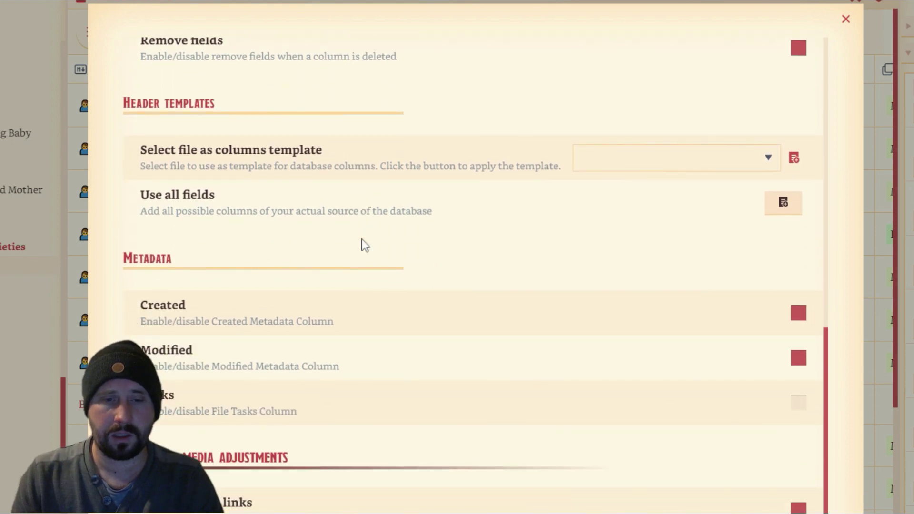
scroll(362, 240, "up", 10)
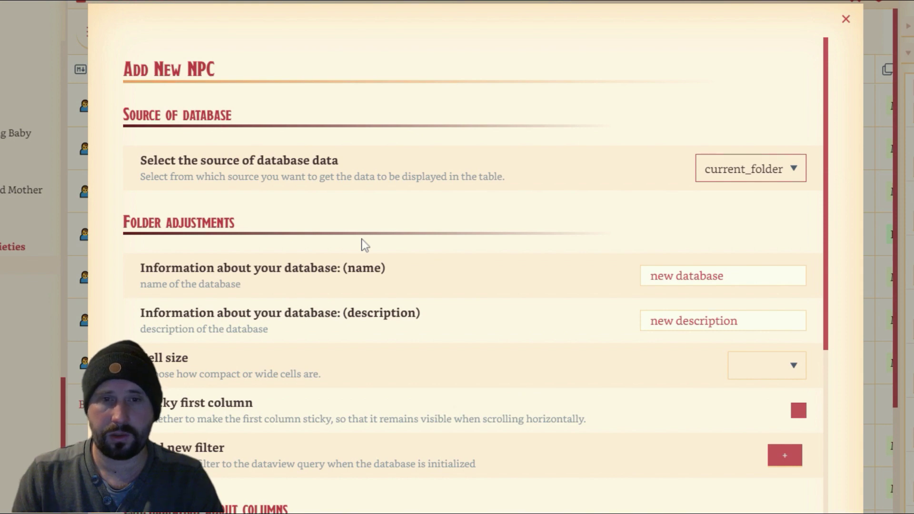
left_click(785, 455)
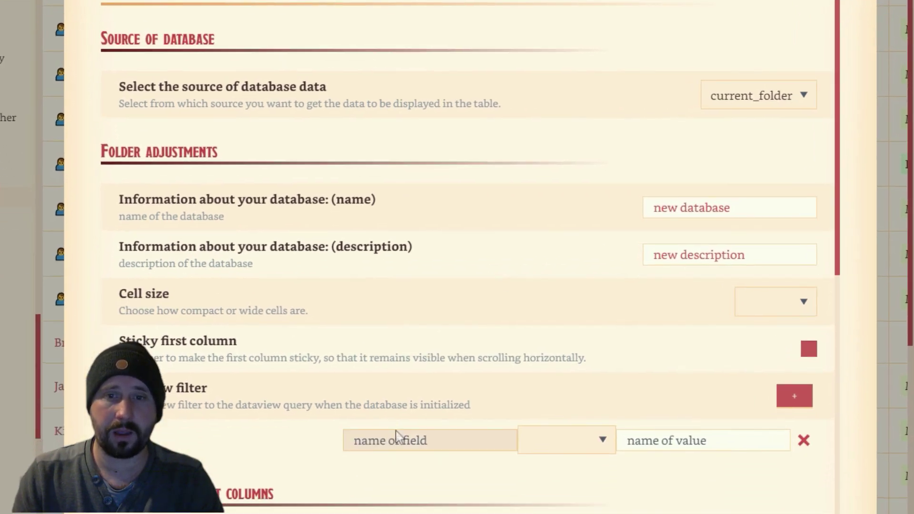
left_click(409, 489)
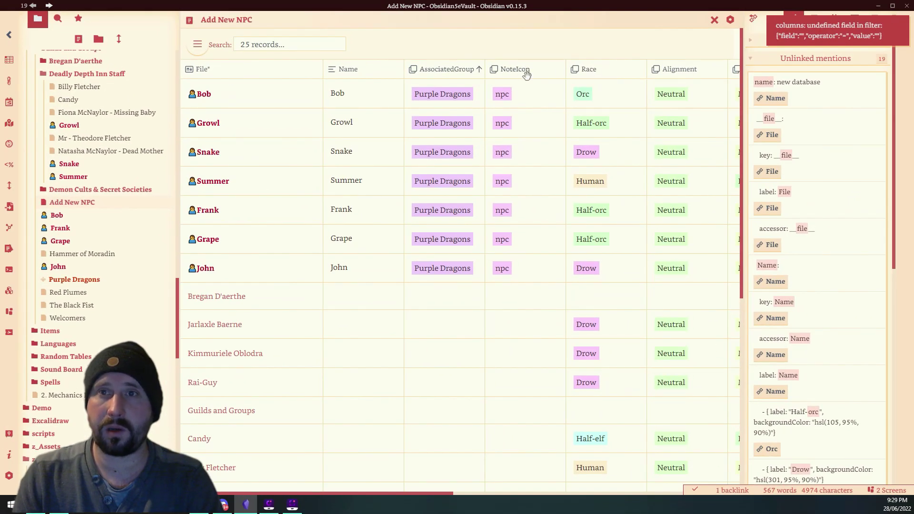
left_click(740, 21)
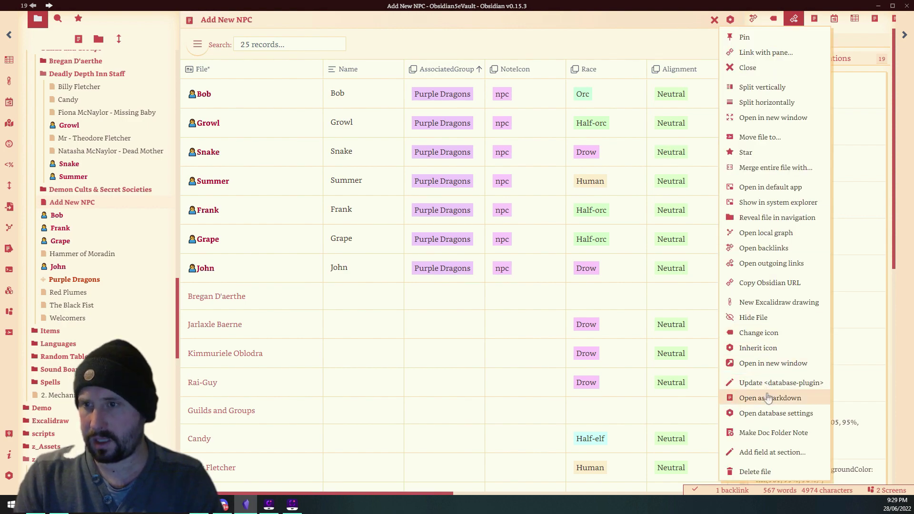
left_click(763, 413)
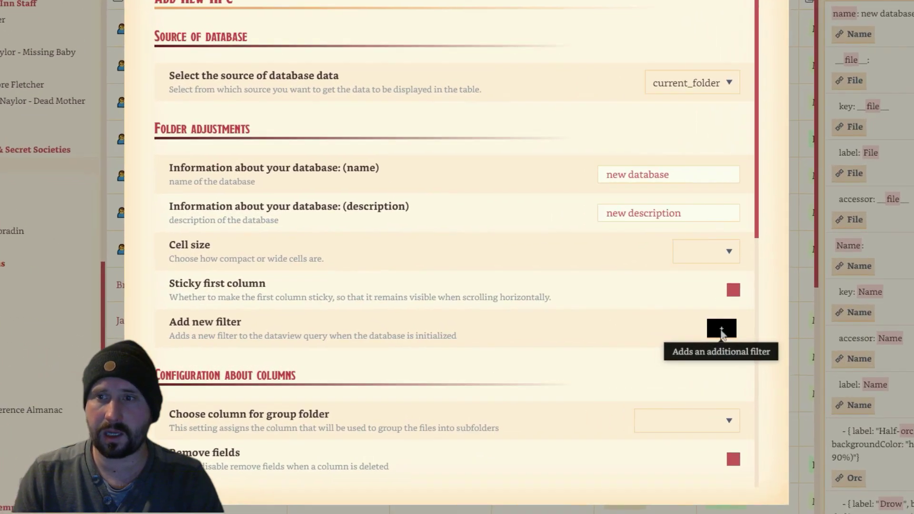
- Add a database filter requiring NoteIcon = npc, and close the database settings
left_click(665, 327)
left_click(365, 373)
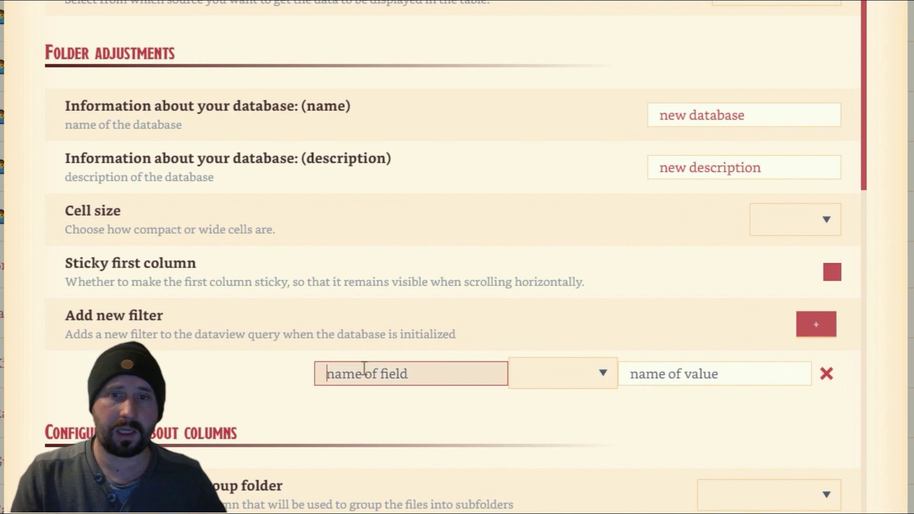
type("NoteIcon")
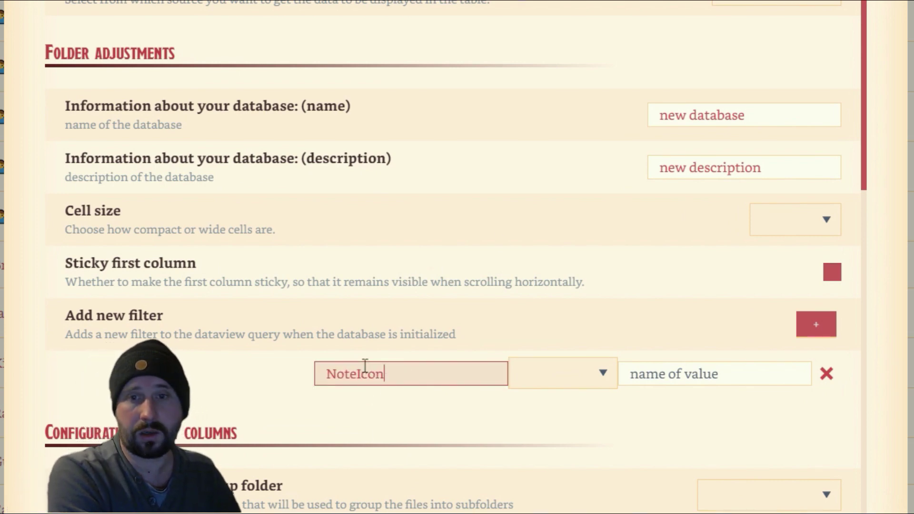
left_click(577, 374)
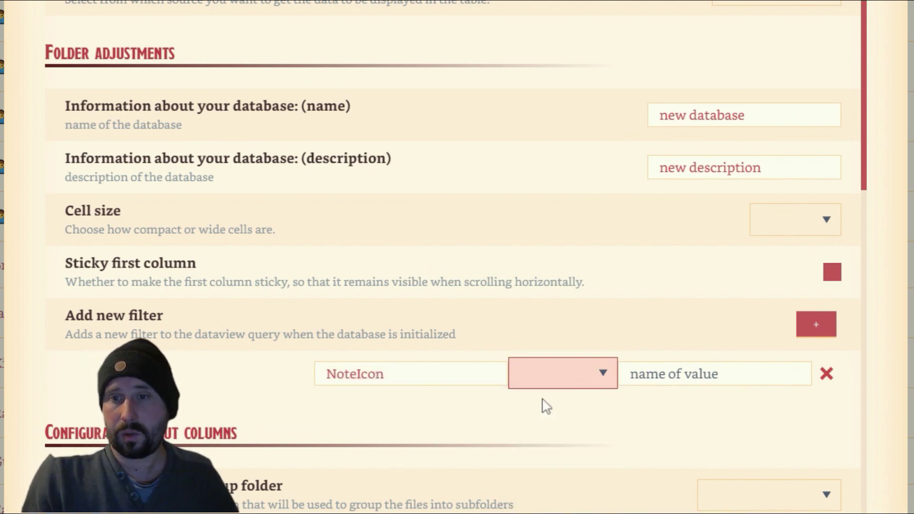
left_click(541, 402)
left_click(712, 366)
type("npc")
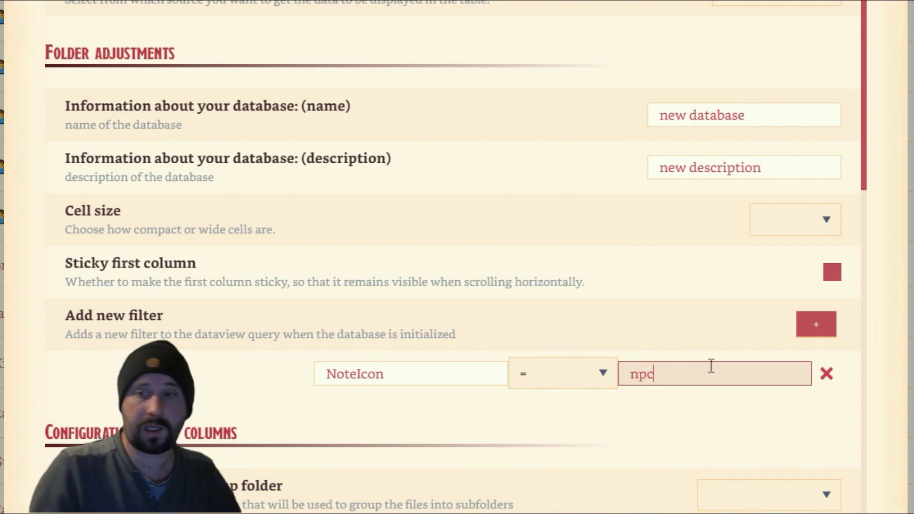
scroll(824, 133, "down", 10)
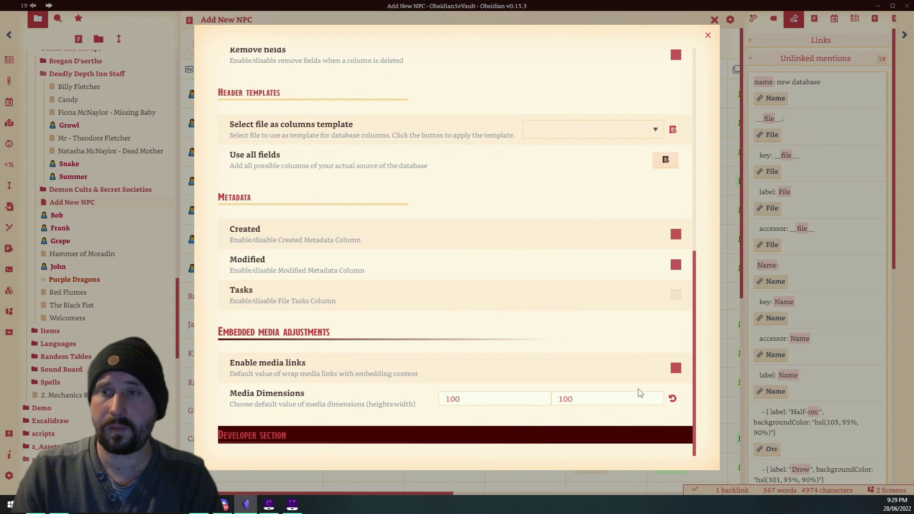
scroll(707, 339, "up", 8)
left_click(713, 119)
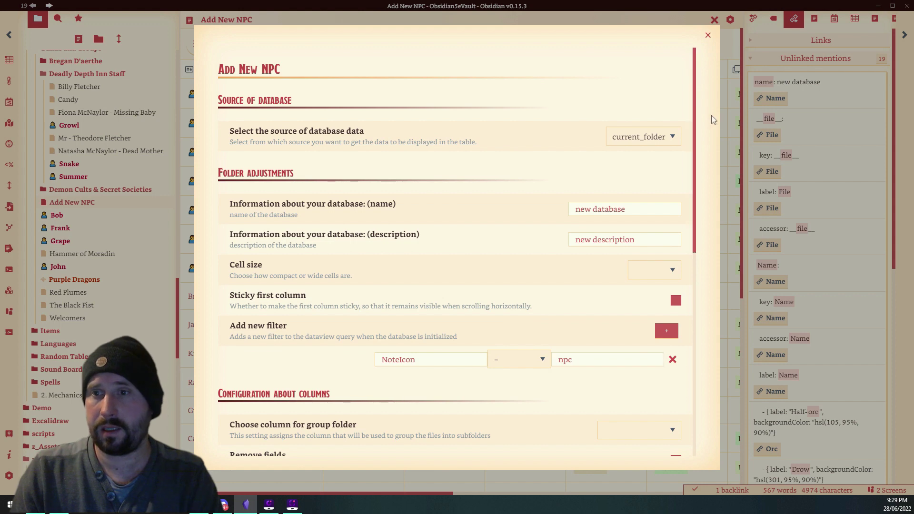
scroll(629, 352, "down", 3)
left_click(708, 36)
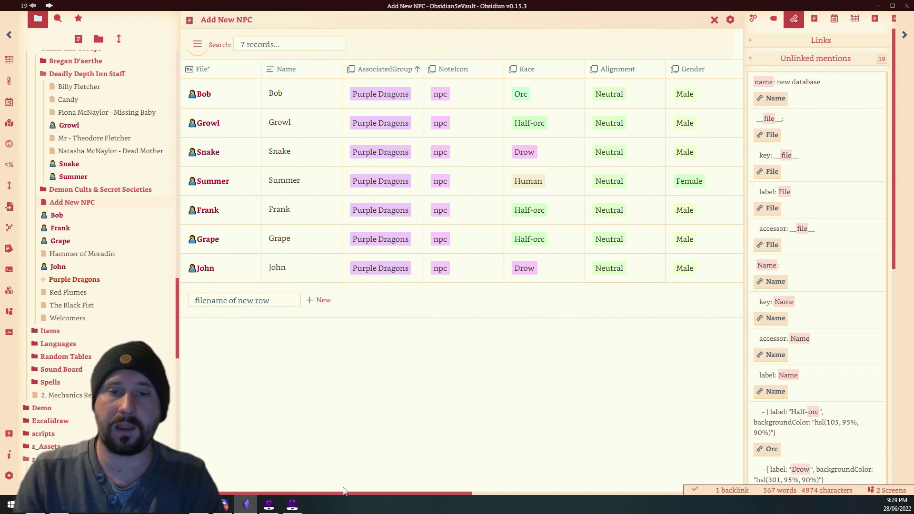
- Look across the filtered table's columns, and examine the Key Members code of the Purple Dragons note in editing view
scroll(422, 496, "right", 5)
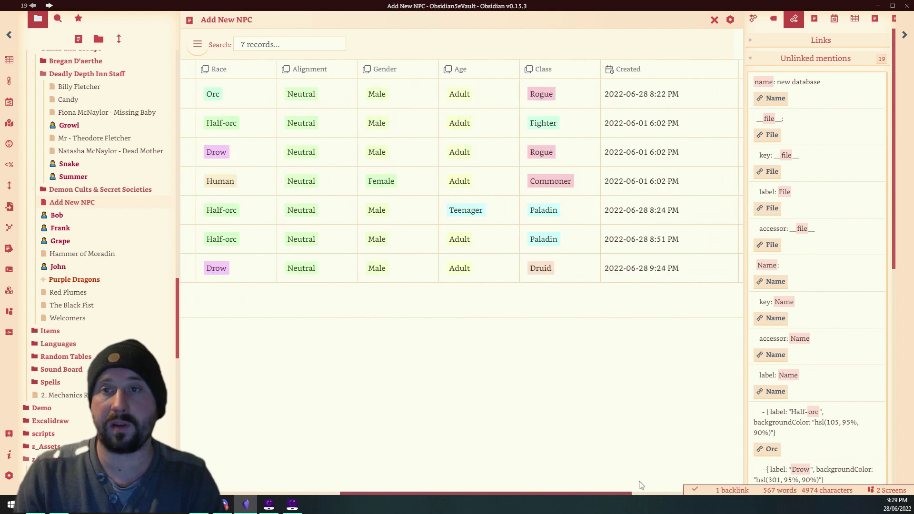
scroll(384, 474, "left", 5)
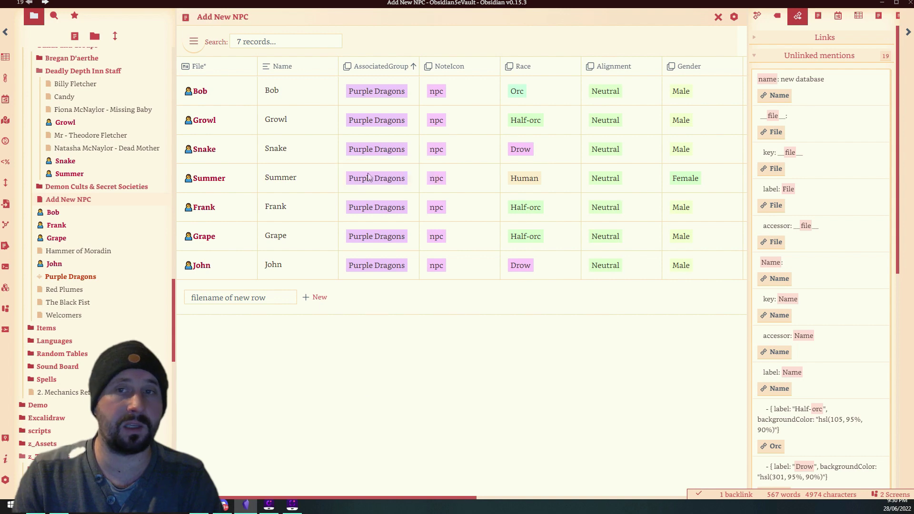
left_click(29, 2)
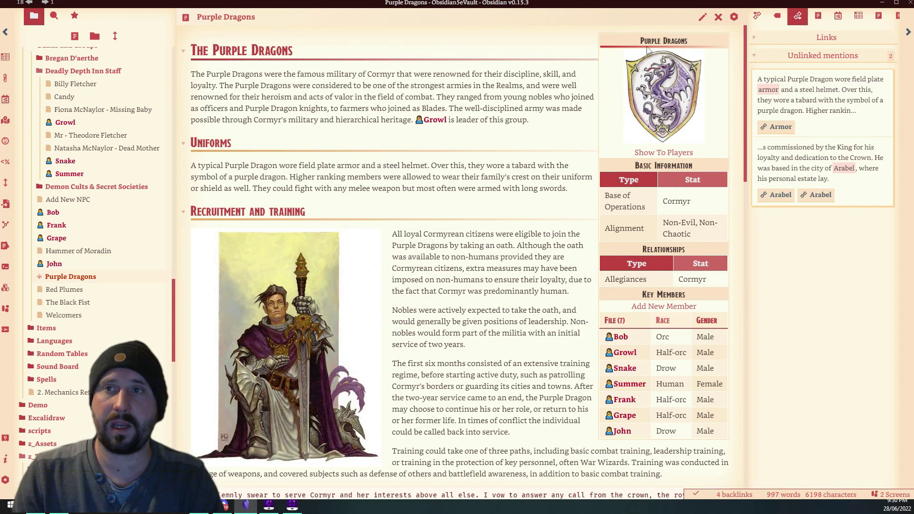
key("ctrl+e")
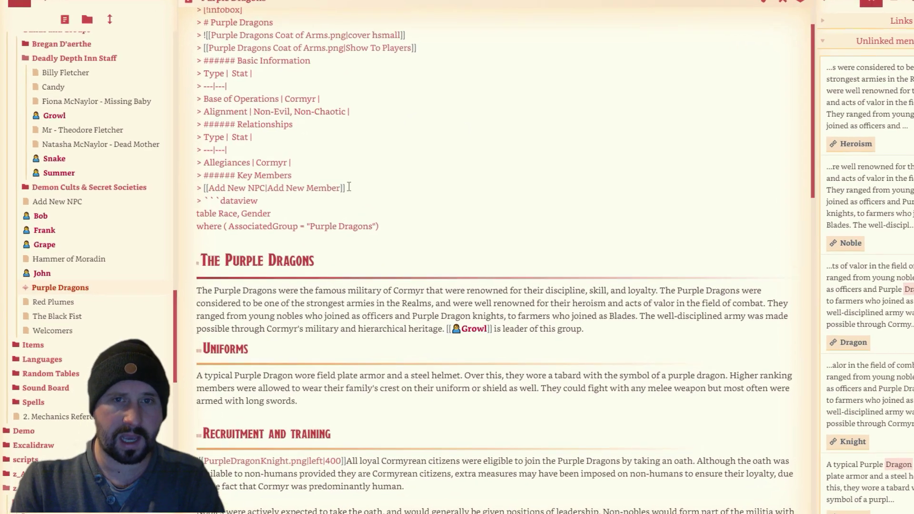
left_click_drag(326, 235, 183, 226)
left_click_drag(205, 176, 190, 192)
left_click(627, 180)
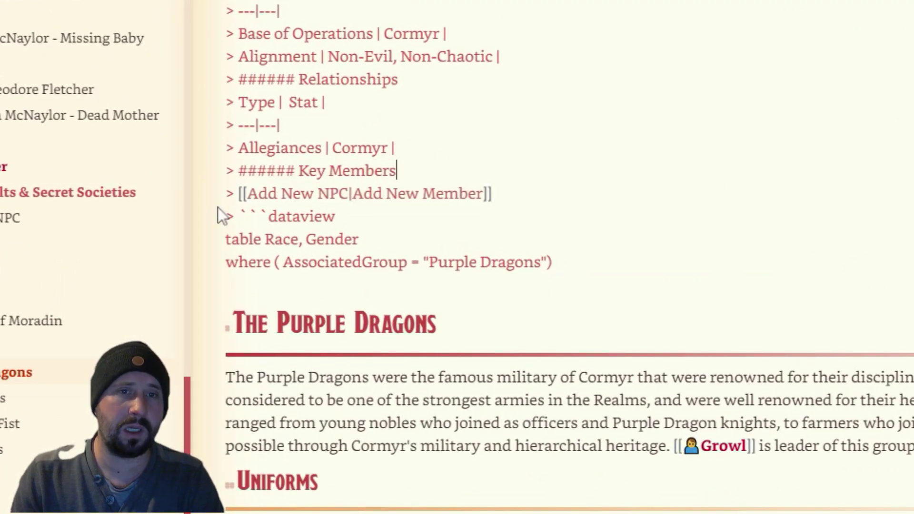
- Insert a link to Add New NPC on a new infobox line below the Add New Member link
left_click(553, 196)
key("Return")
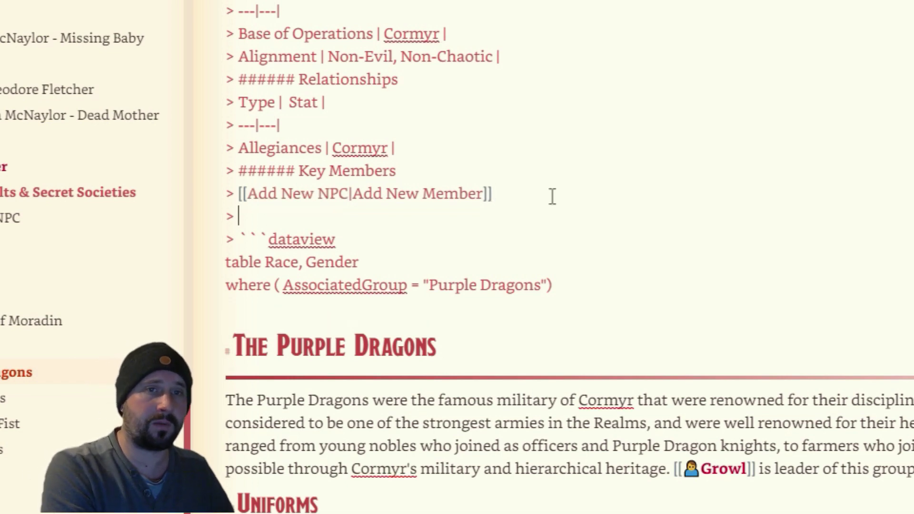
type("[[A")
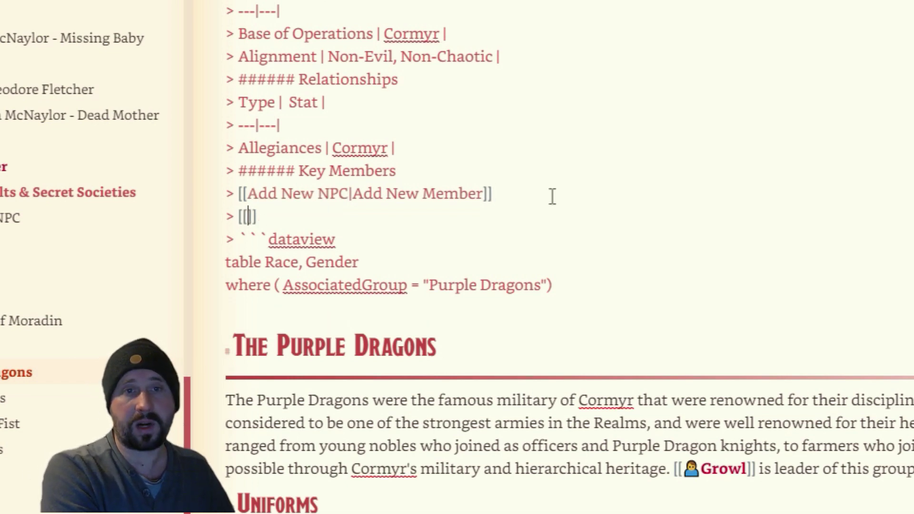
type("dd")
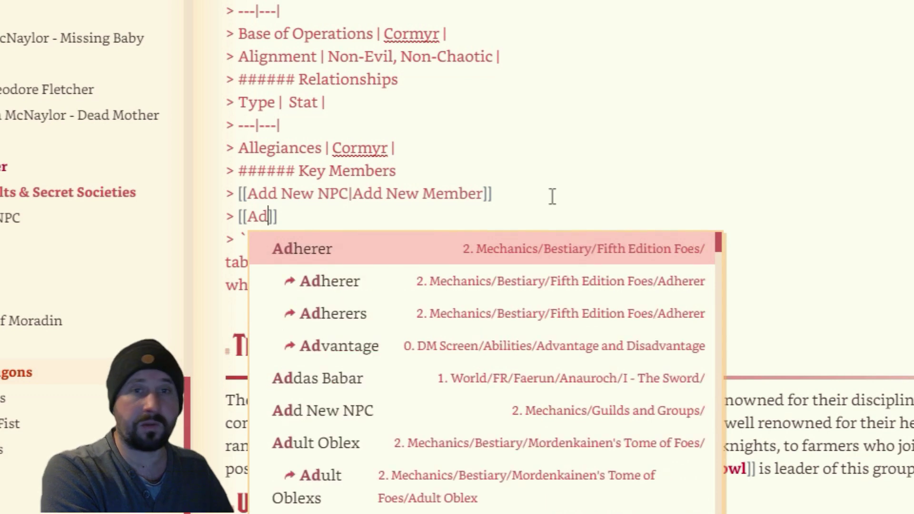
key("Down")
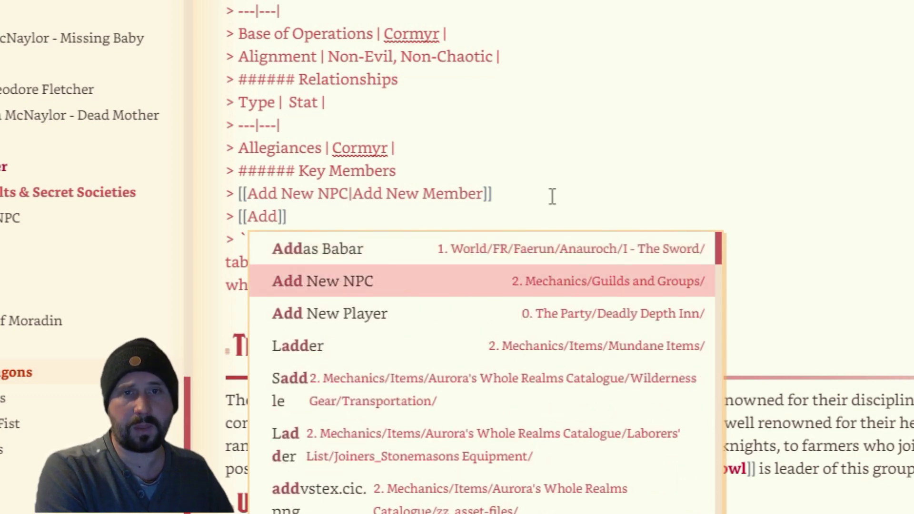
key("Return")
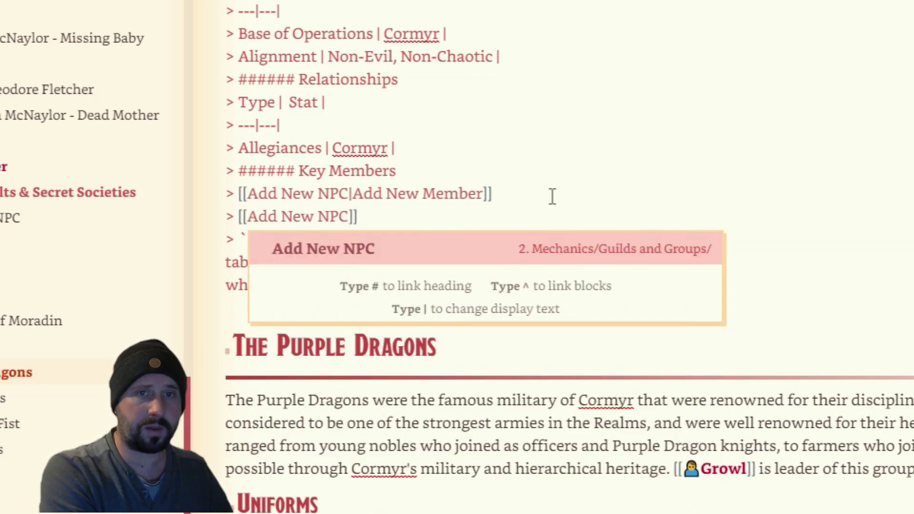
- Give the second Add New NPC link the display text "Different Name" and show the note in reading view
type("|")
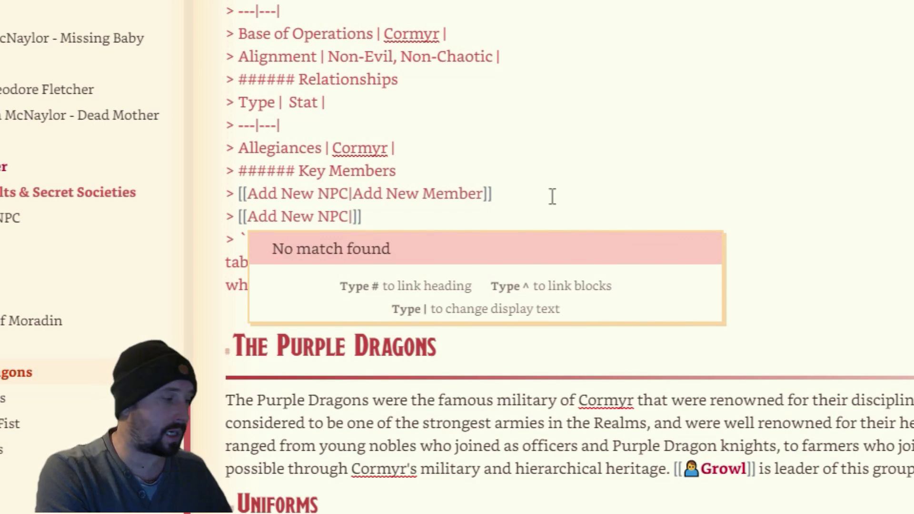
type("Different N")
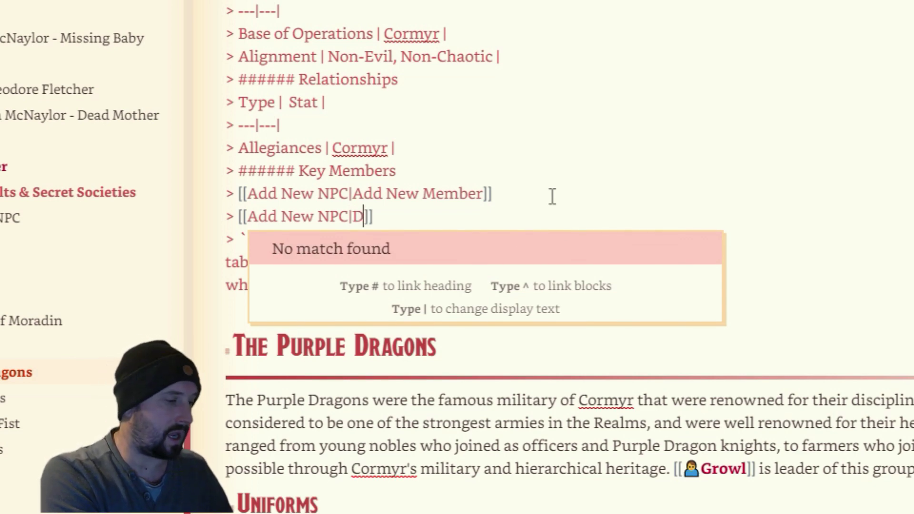
type("same")
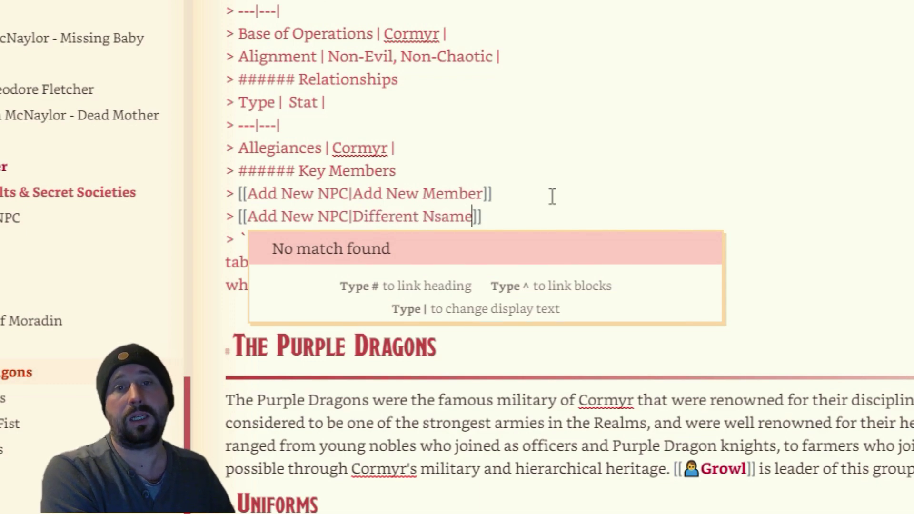
key("Left")
key("Left")
key("Left")
key("Left")
key("Delete")
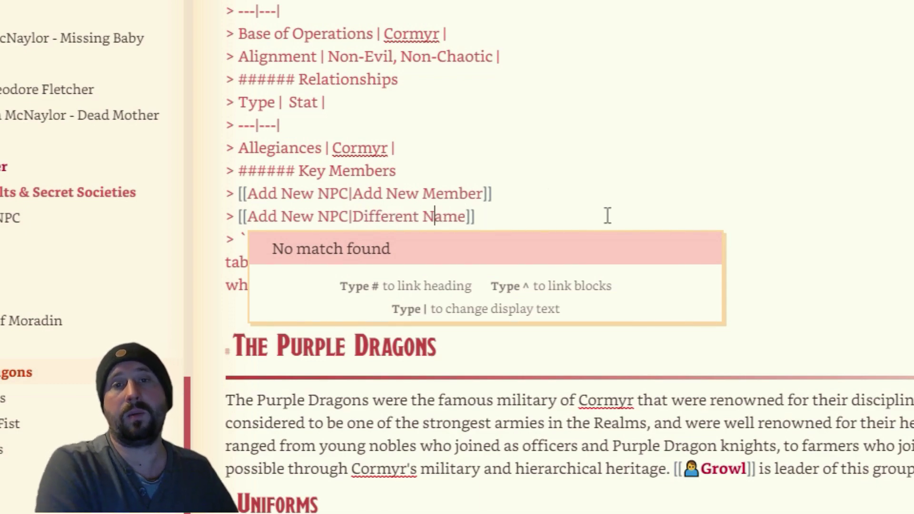
key("Escape")
left_click(703, 16)
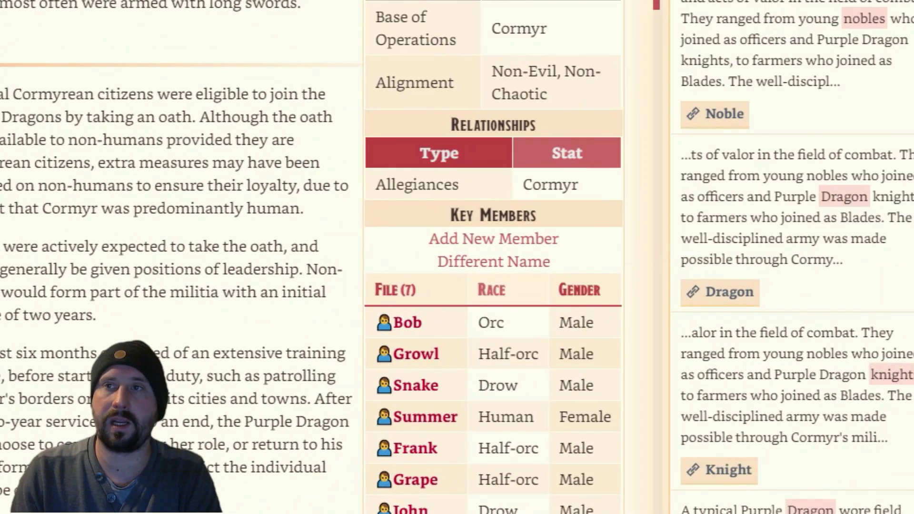
- Return the note to editing view and delete the "Different Name" link line from the infobox
key("ctrl+e")
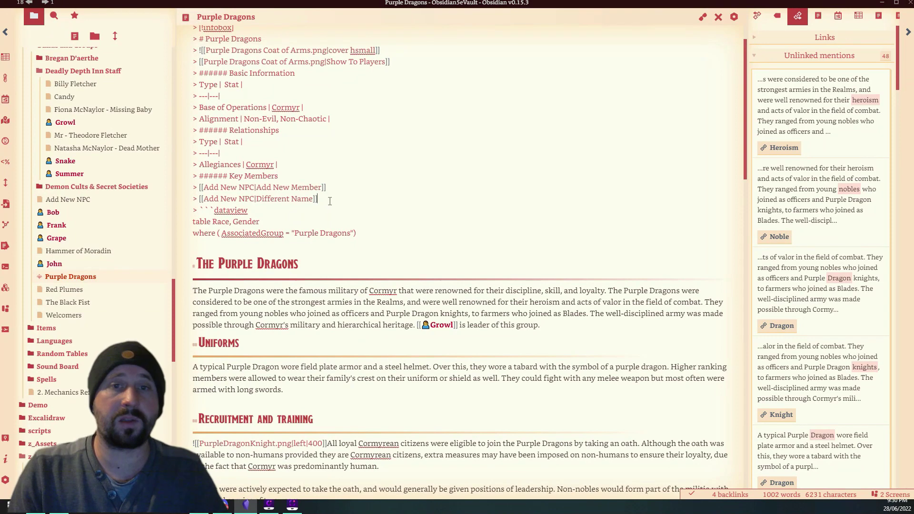
key("shift+Home")
key("BackSpace")
key("BackSpace")
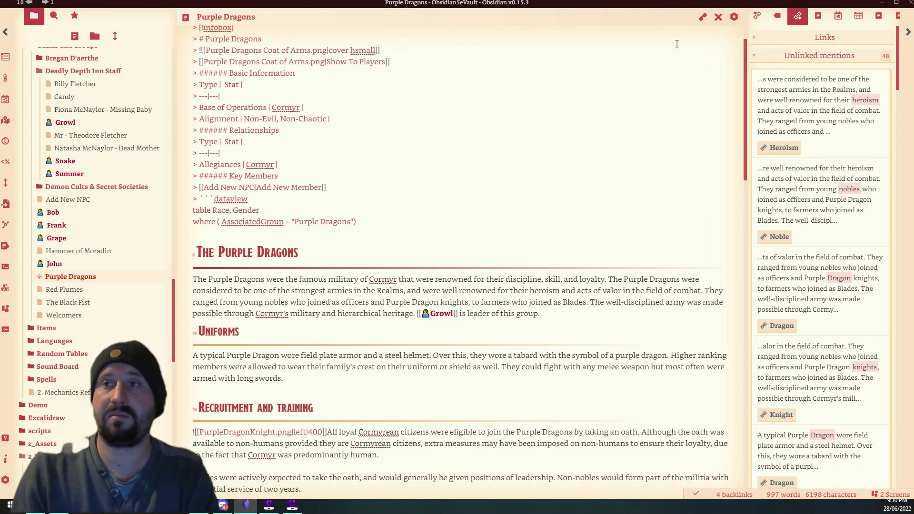
- Open the Add New NPC table through the Add New Member link in the note's reading view and look across its columns
key("ctrl+e")
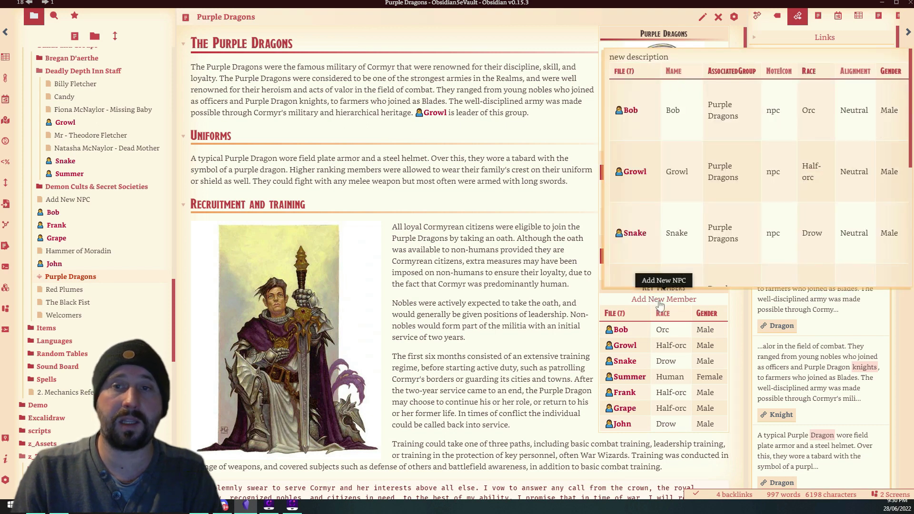
left_click(656, 300)
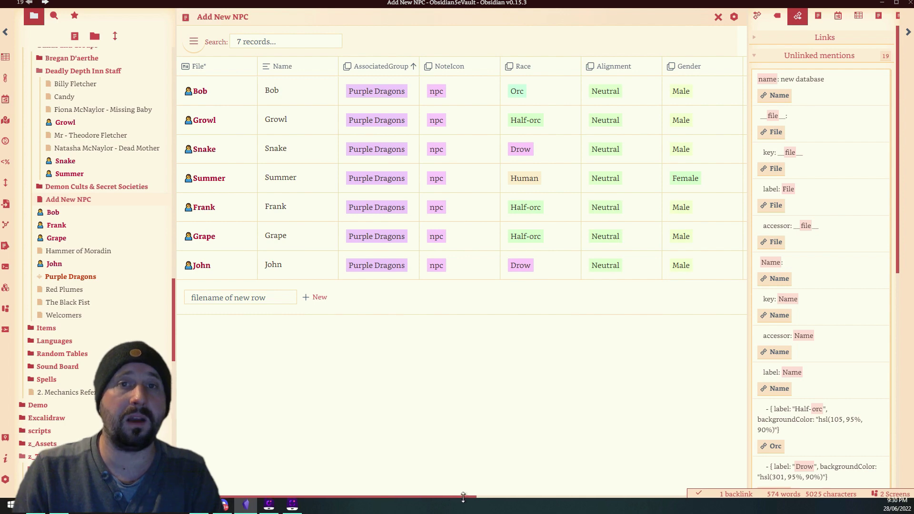
double_click(380, 497)
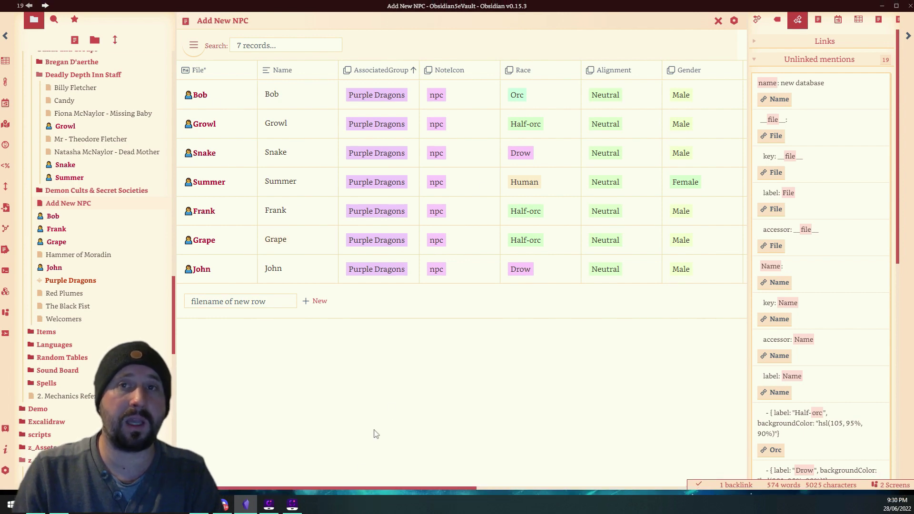
left_click(896, 5)
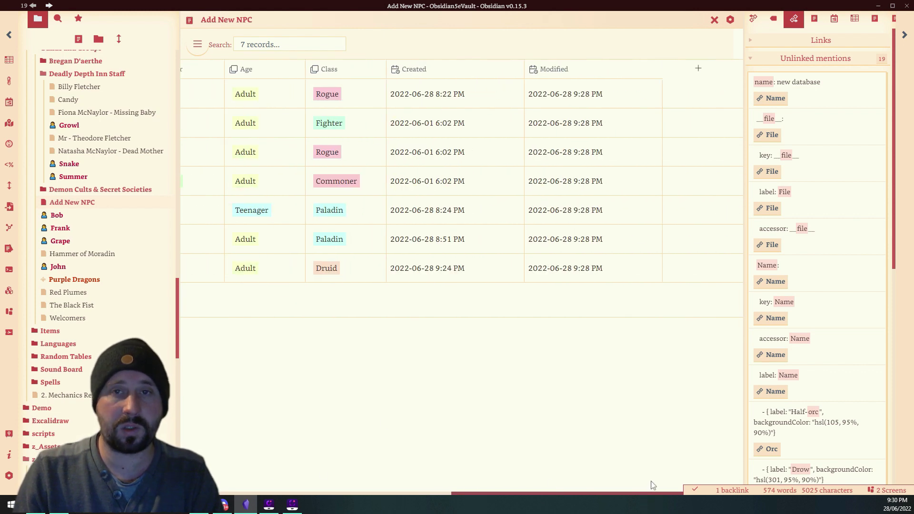
scroll(597, 405, "right", 10)
scroll(388, 433, "left", 5)
scroll(605, 430, "right", 5)
scroll(606, 431, "left", 10)
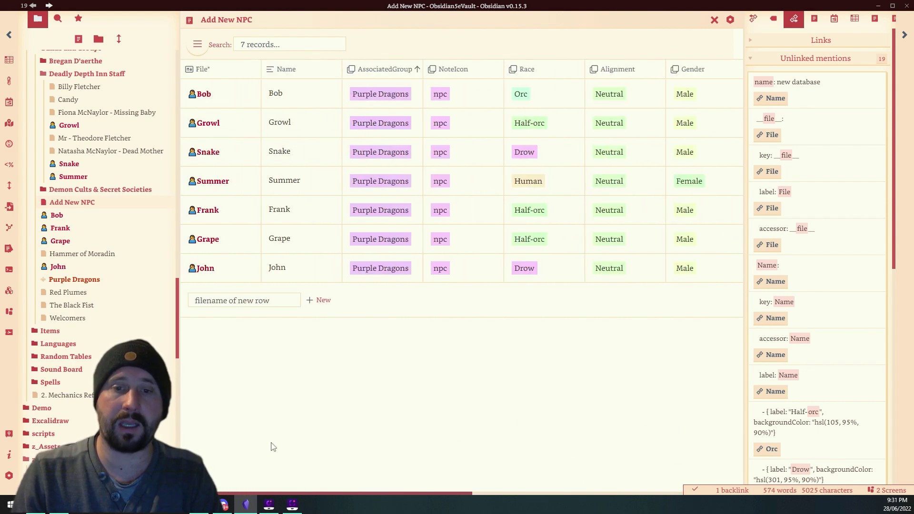
- Go back to the Purple Dragons note and look over its text and Key Members infobox
left_click(32, 6)
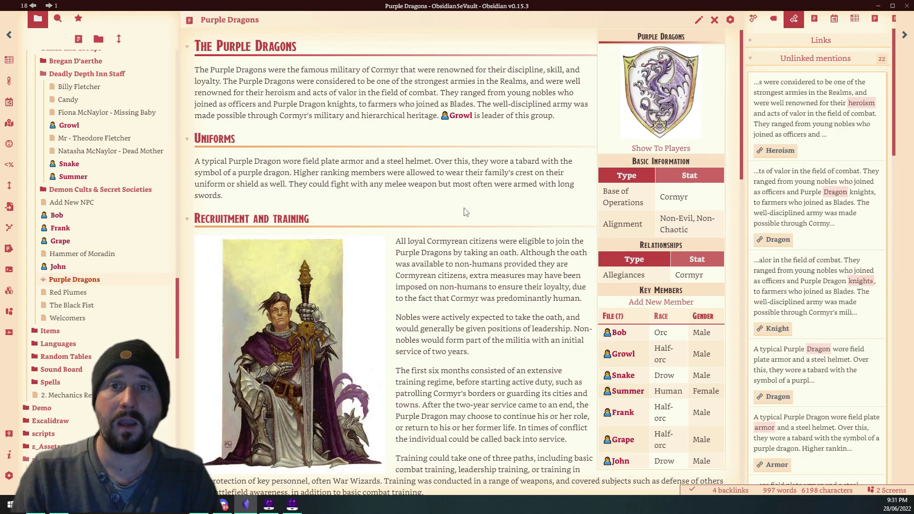
scroll(488, 244, "down", 5)
scroll(488, 244, "up", 5)
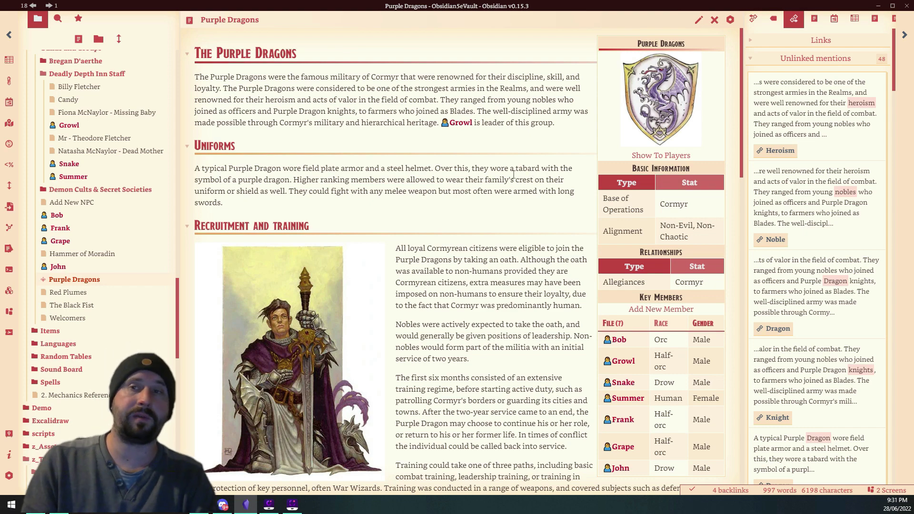
scroll(656, 301, "down", 3)
scroll(619, 197, "up", 3)
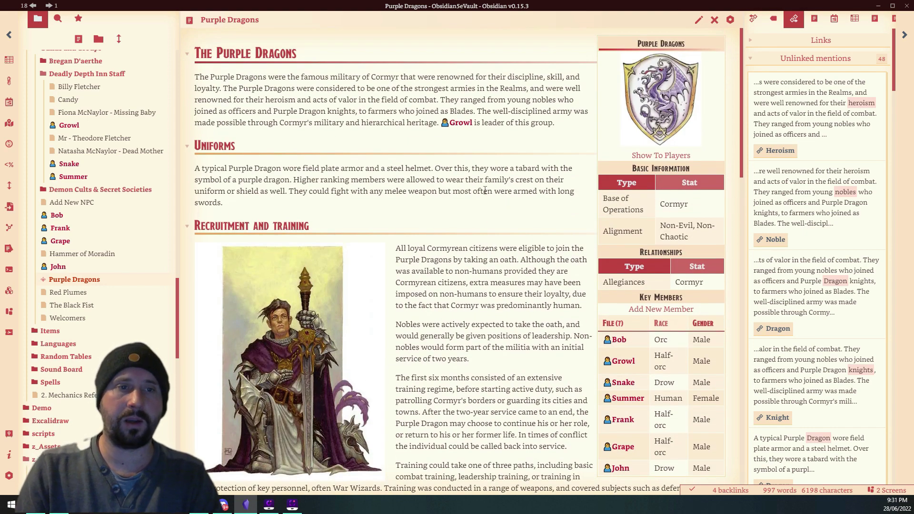
scroll(549, 267, "down", 1)
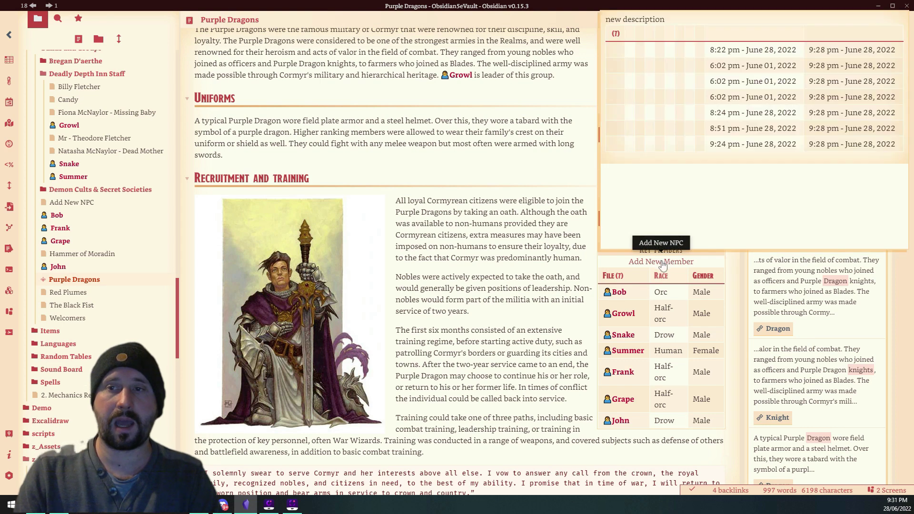
- Follow the Add New Member link and add a row with the filename Dexter and the Name Dexter to the NPC table
left_click(661, 262)
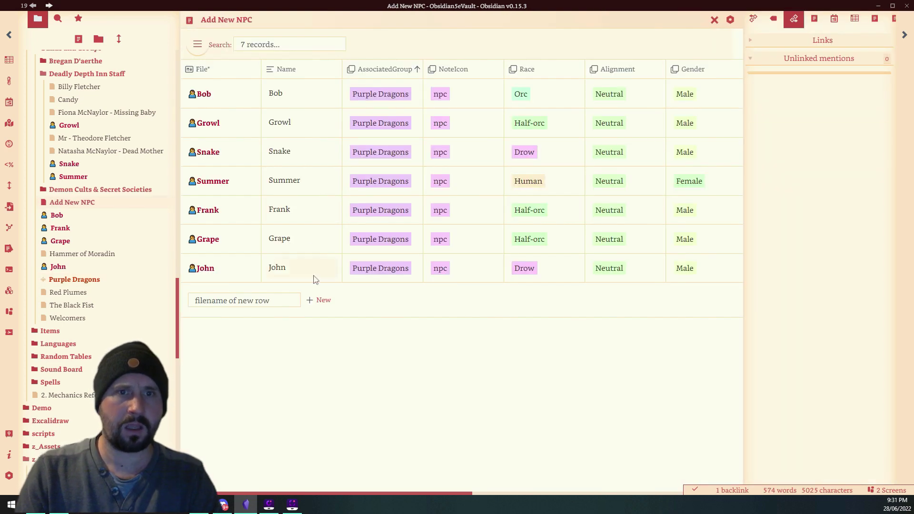
left_click(222, 303)
type("Dexter")
key("Return")
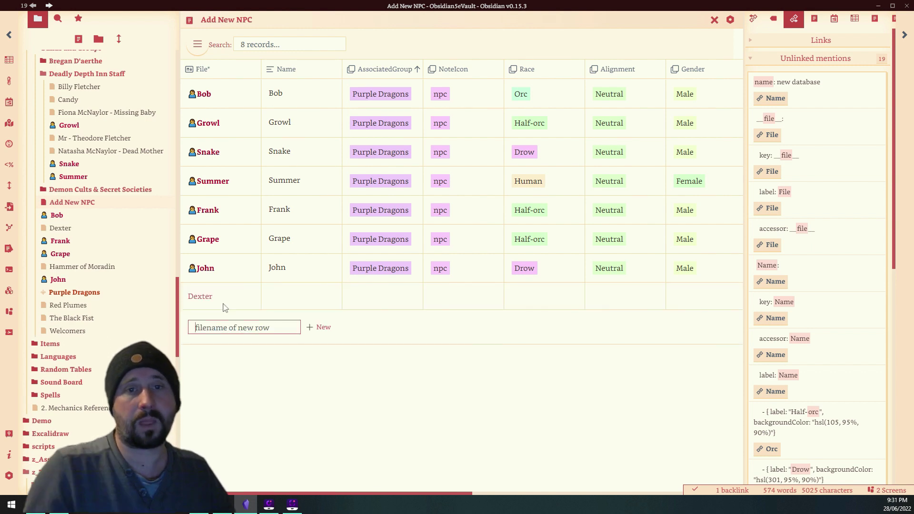
type("Dex")
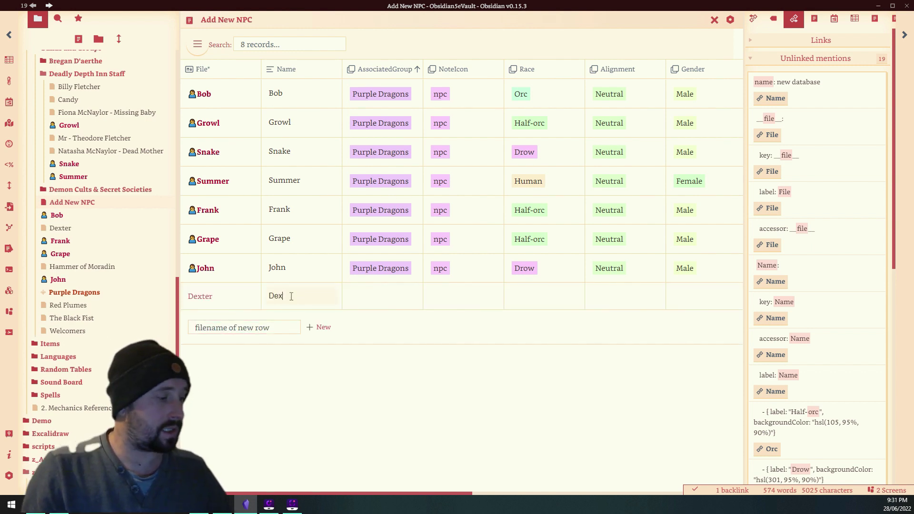
- Set Dexter's AssociatedGroup to Purple Dragons, NoteIcon to npc, Race to Human, Alignment to Neutral and Gender to Female
left_click(370, 300)
left_click(364, 327)
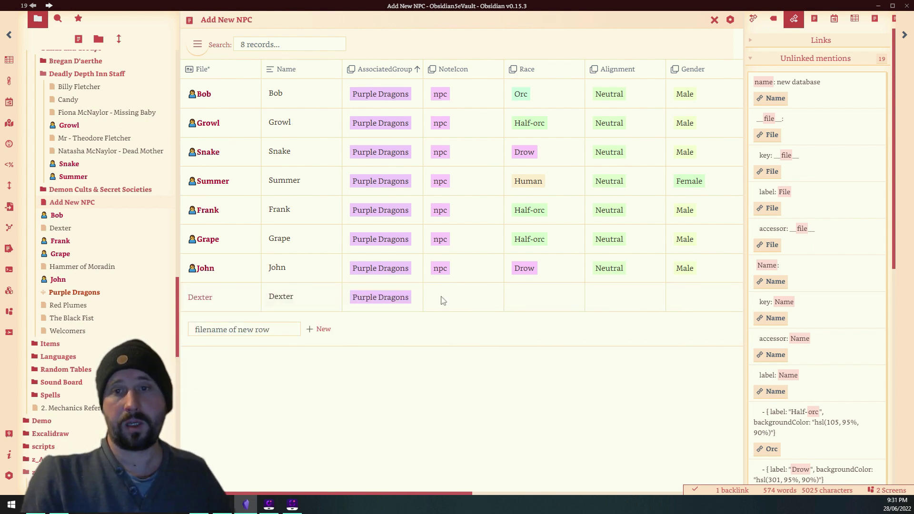
left_click(441, 300)
left_click(404, 323)
left_click(547, 299)
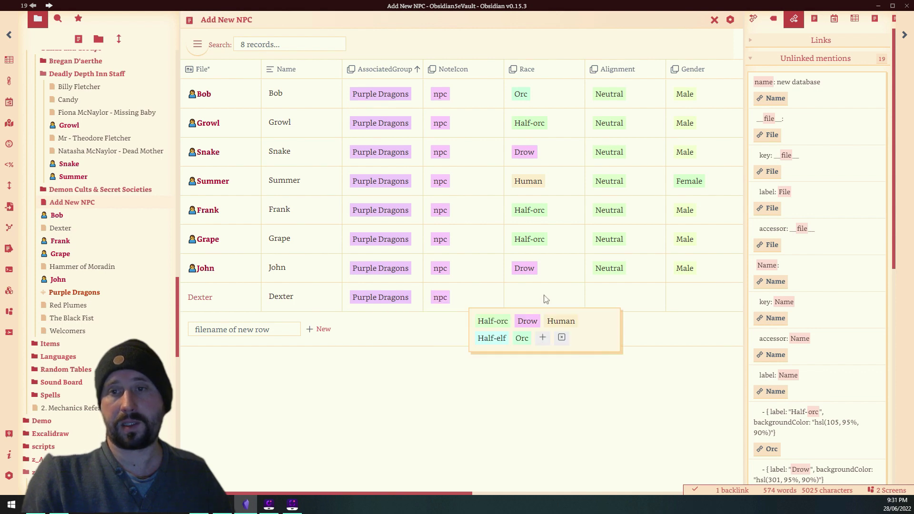
left_click(562, 321)
left_click(625, 295)
left_click(601, 320)
left_click(684, 299)
left_click(687, 327)
- Set Dexter's Age to Infant and Class to Rogue
scroll(431, 339, "right", 5)
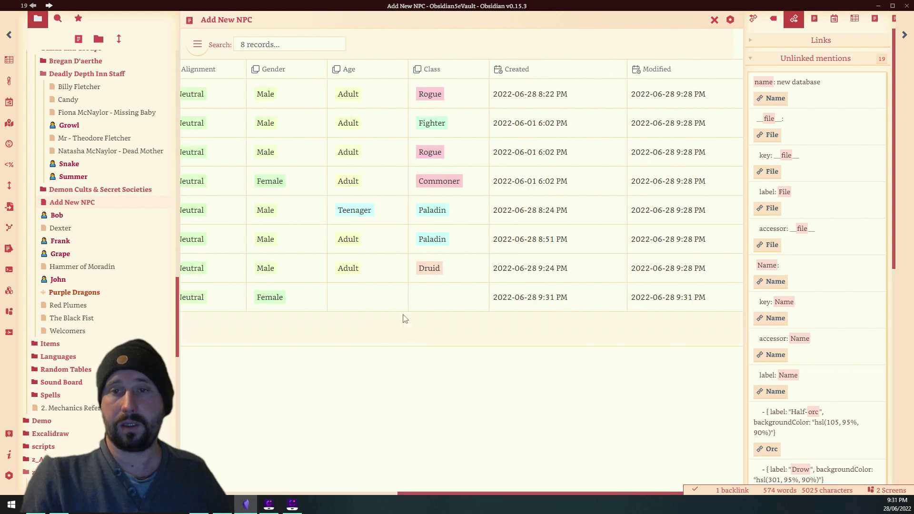
left_click(387, 299)
left_click(385, 321)
left_click(453, 299)
left_click(434, 320)
left_click(456, 290)
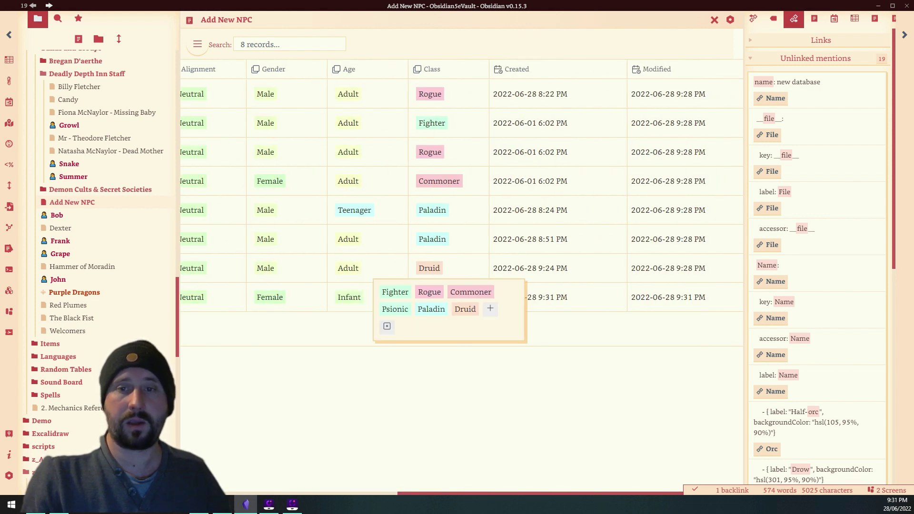
left_click(348, 492)
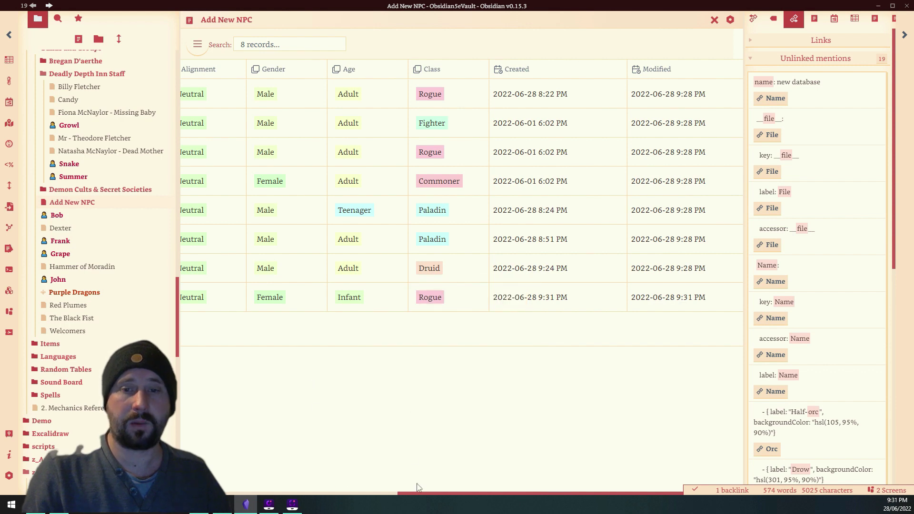
left_click_drag(424, 494, 205, 493)
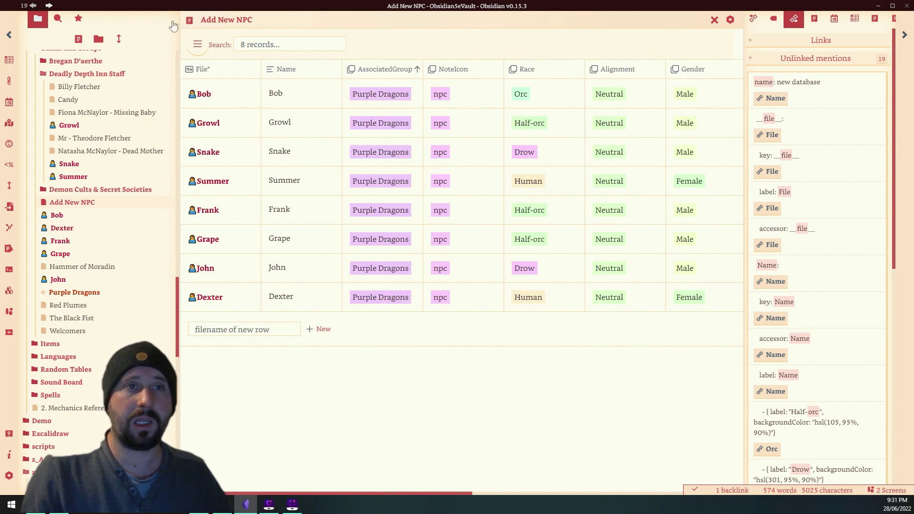
- Check the Key Members list in the Purple Dragons note, and open the Dexter note to look through its content
left_click(32, 6)
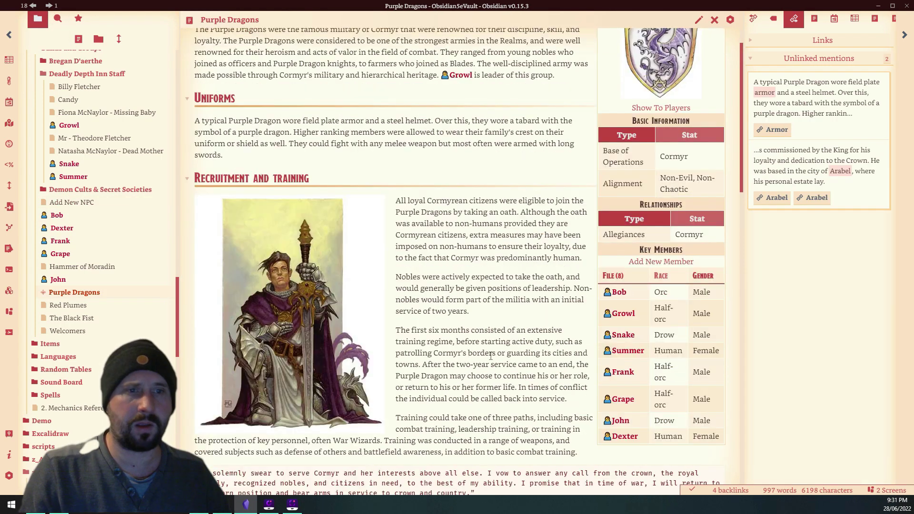
left_click(62, 227)
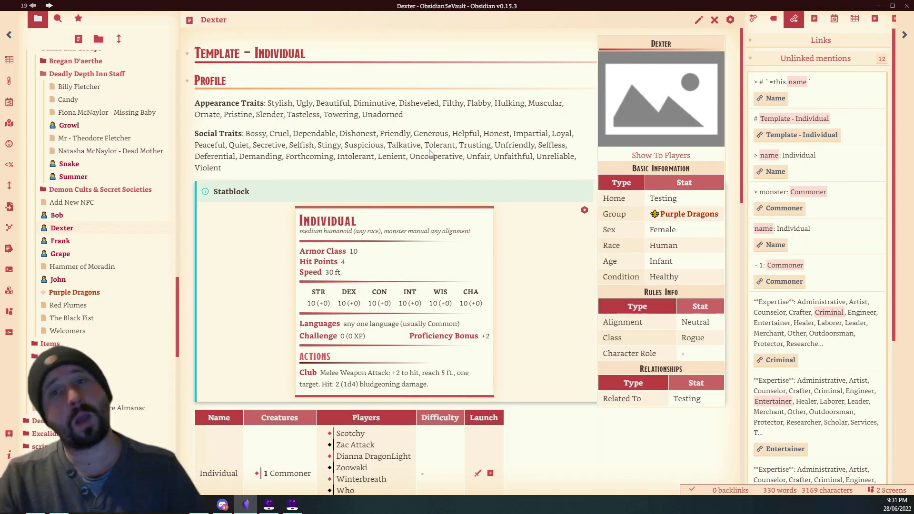
scroll(473, 238, "down", 9)
scroll(486, 337, "up", 10)
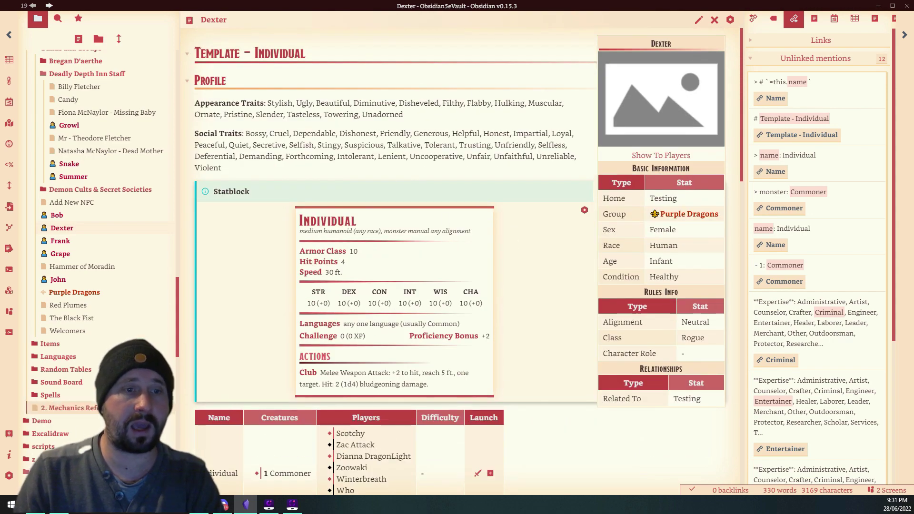
- Examine the Templater plugin settings for triggering on new file creation and for folder templates, and close the settings
key("ctrl+comma")
scroll(350, 206, "down", 5)
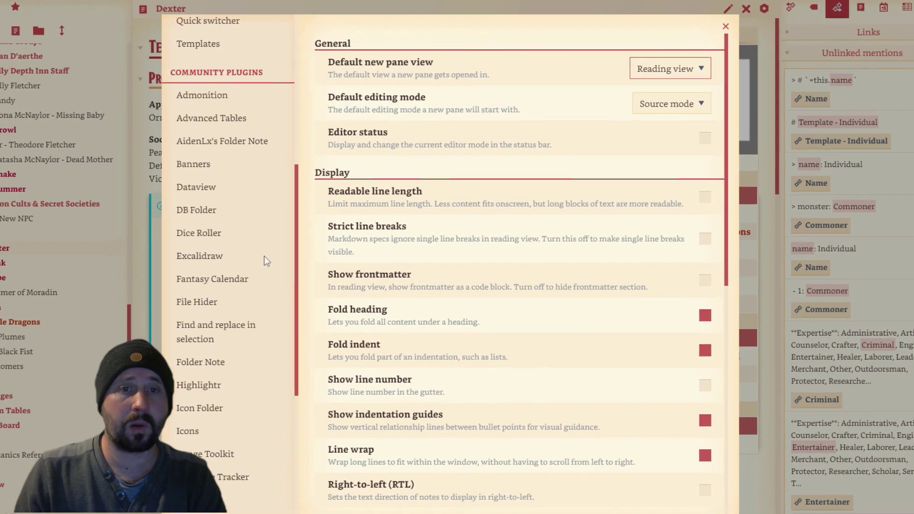
scroll(266, 254, "down", 5)
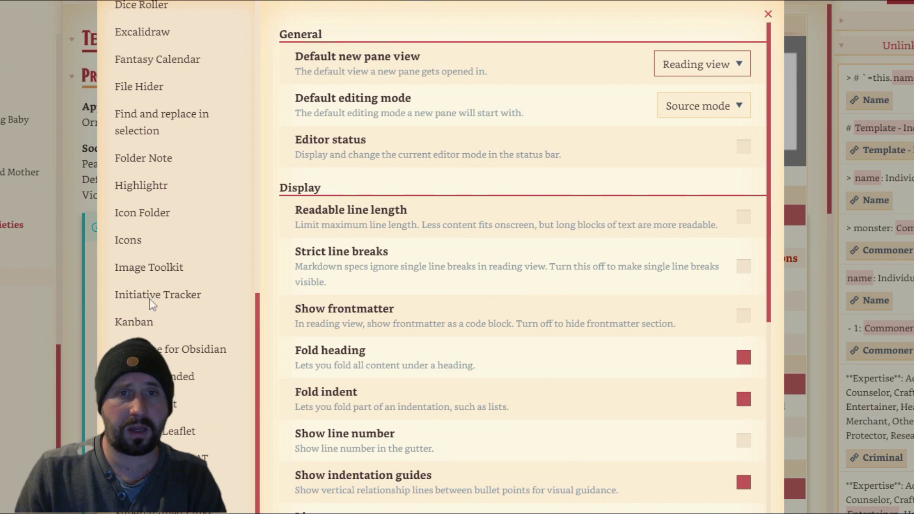
scroll(151, 296, "down", 2)
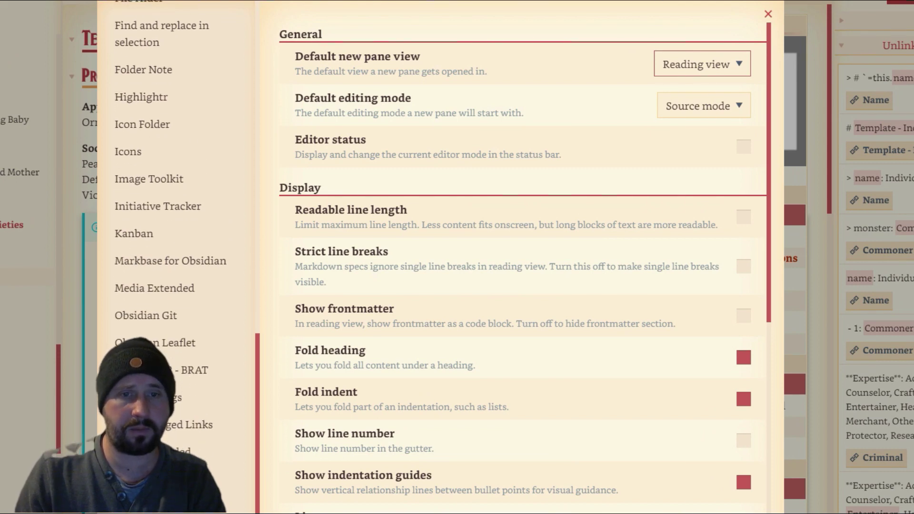
left_click(181, 479)
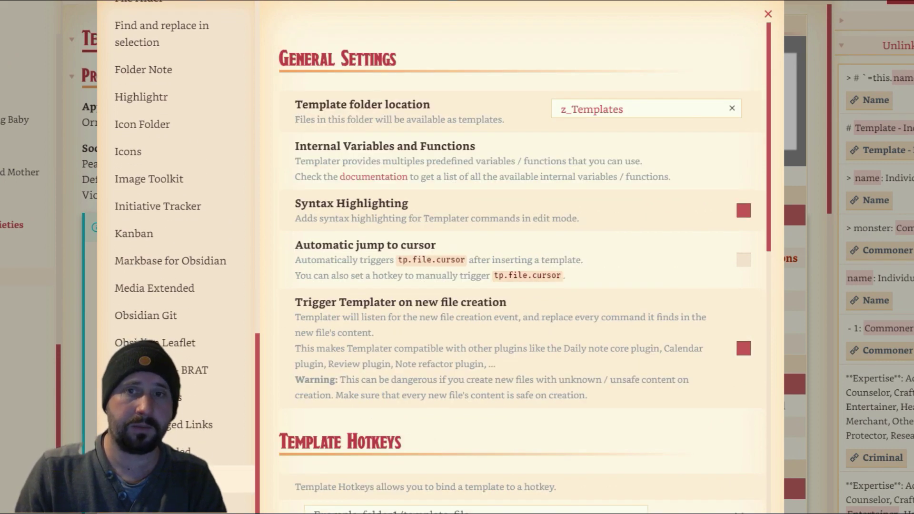
scroll(556, 236, "down", 3)
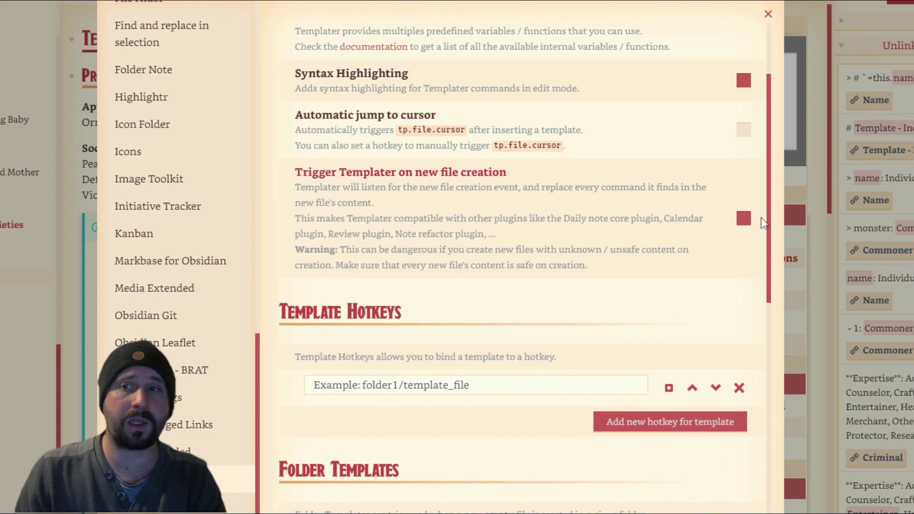
scroll(711, 217, "down", 10)
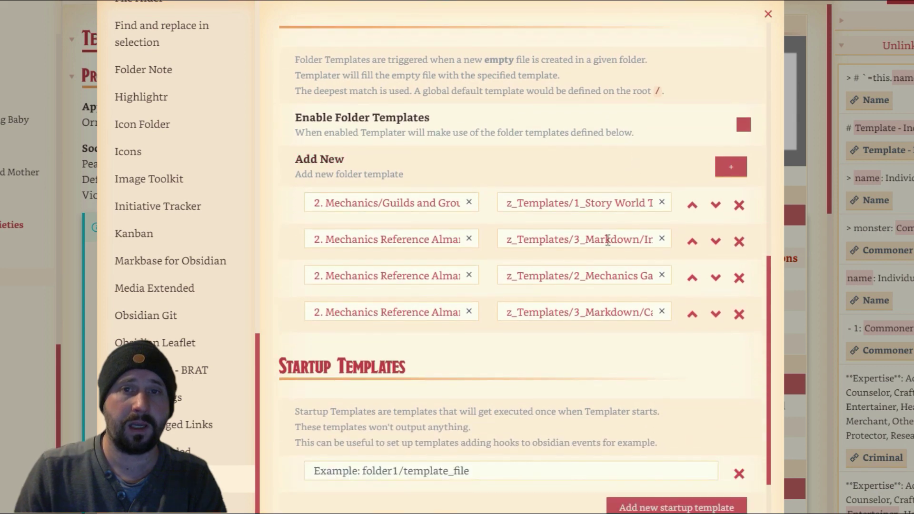
scroll(391, 239, "up", 3)
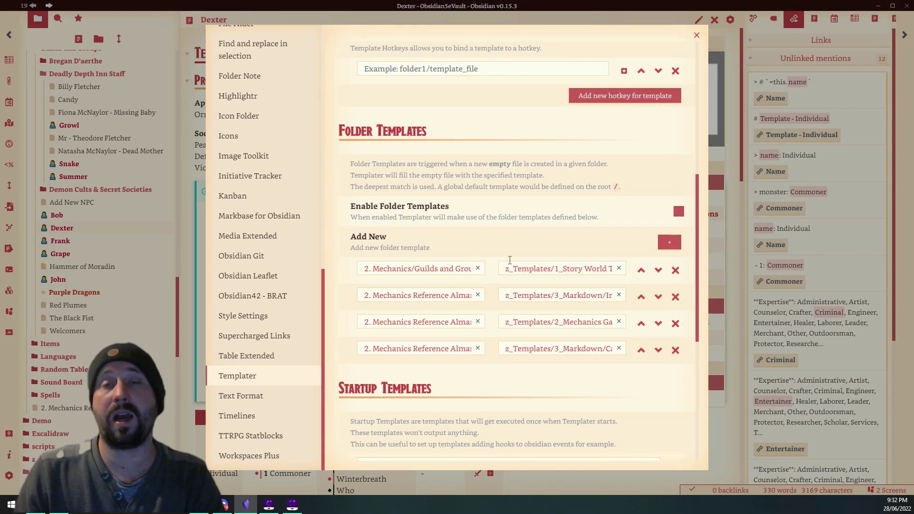
left_click(697, 36)
- Open the Template - Individual note from the People templates folder, look through it and show its infobox code in editing view
scroll(437, 196, "down", 8)
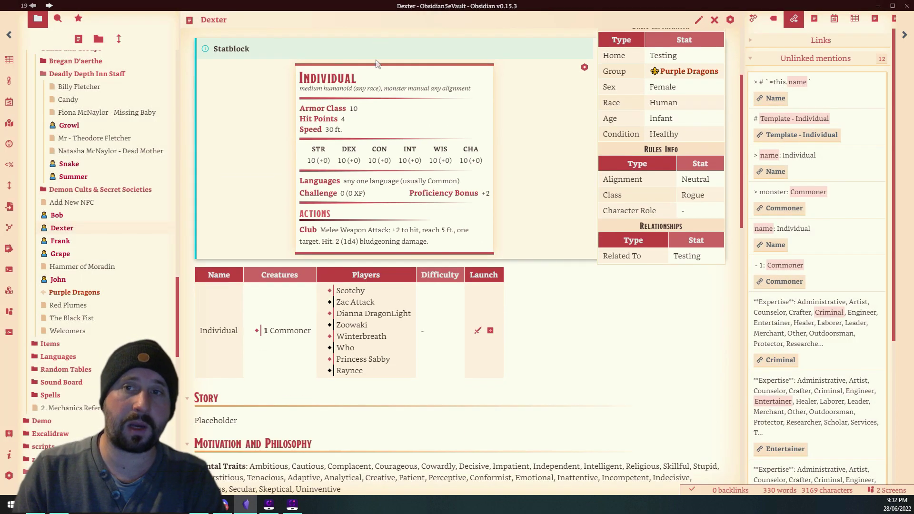
scroll(386, 421, "up", 8)
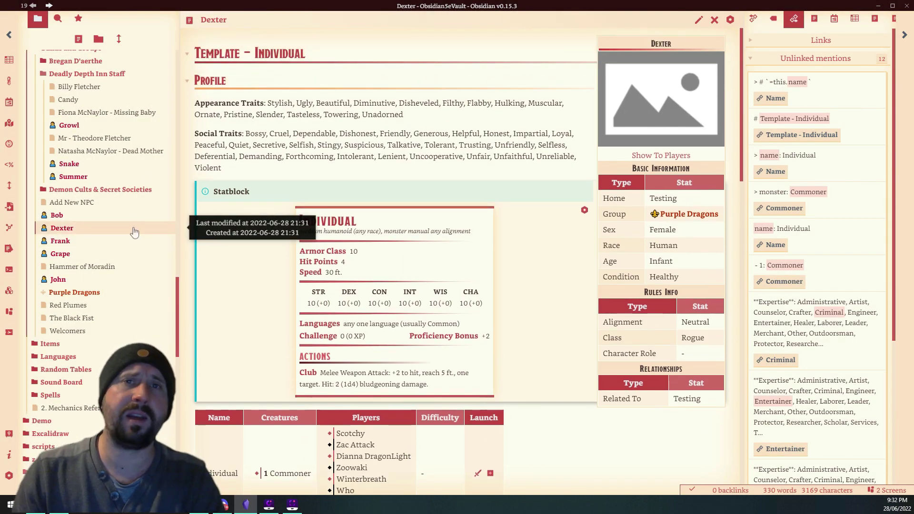
scroll(87, 271, "down", 6)
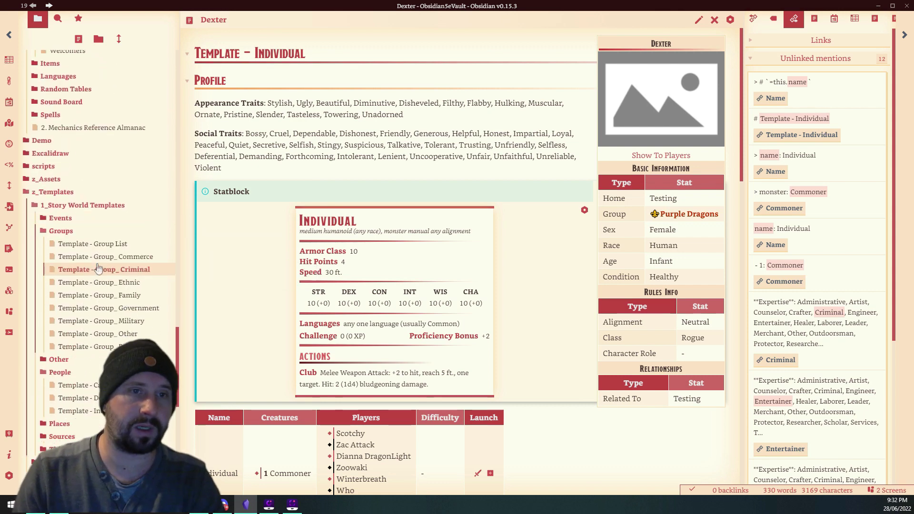
scroll(127, 245, "down", 5)
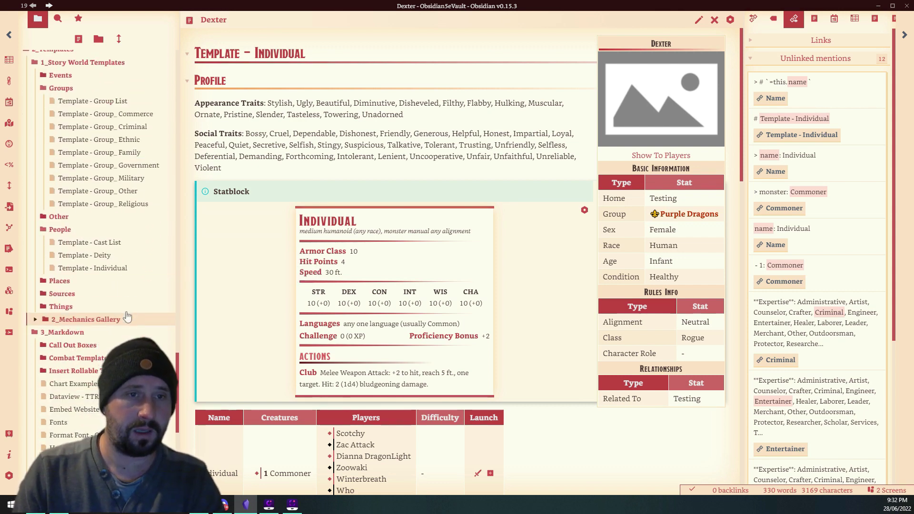
left_click(113, 273)
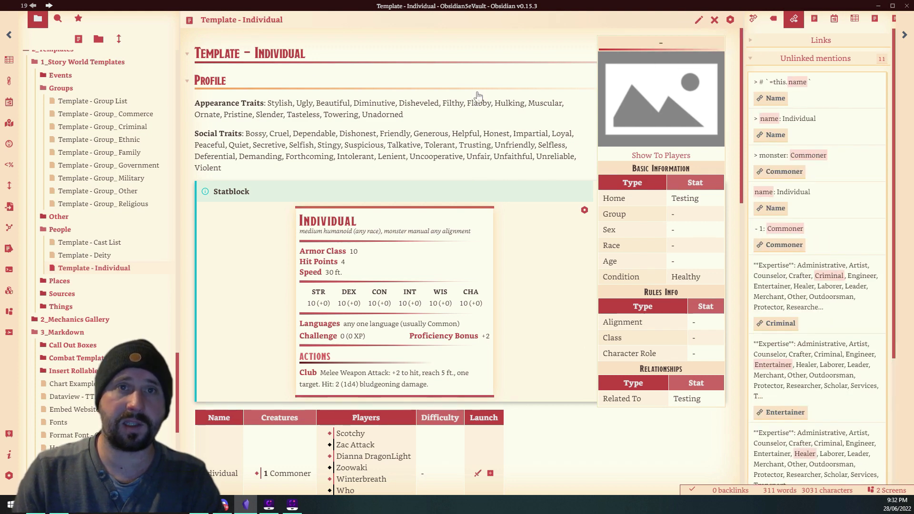
scroll(482, 200, "down", 7)
scroll(508, 237, "up", 7)
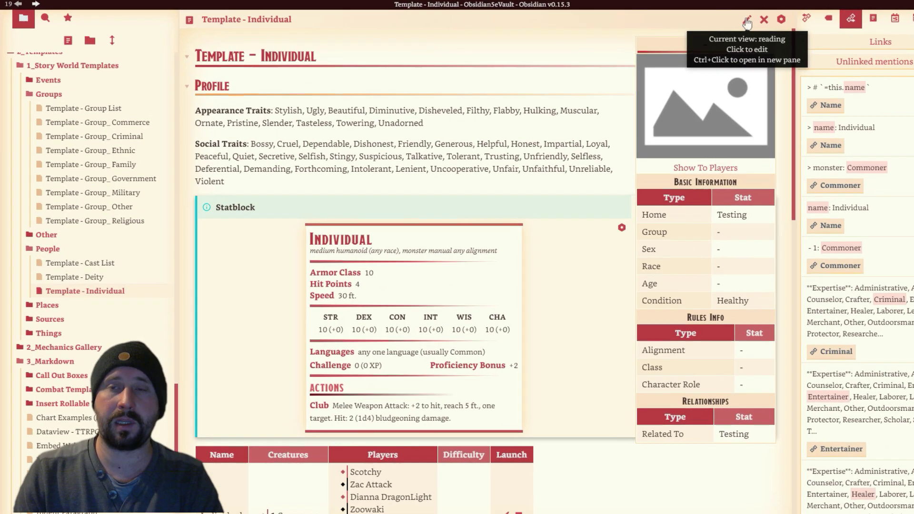
left_click(700, 20)
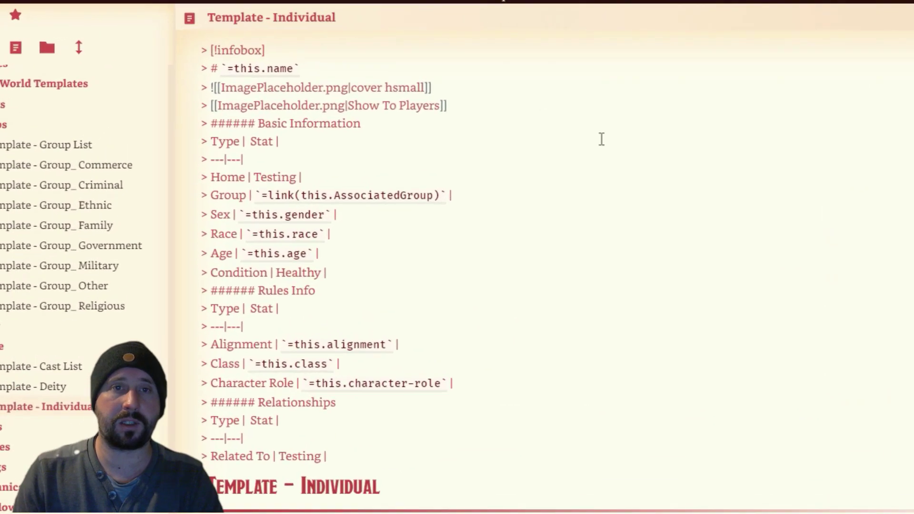
- Add a frontmatter block containing "TagName: Tag" between --- lines above the infobox code in the Individual template
scroll(586, 212, "down", 5)
scroll(476, 143, "up", 5)
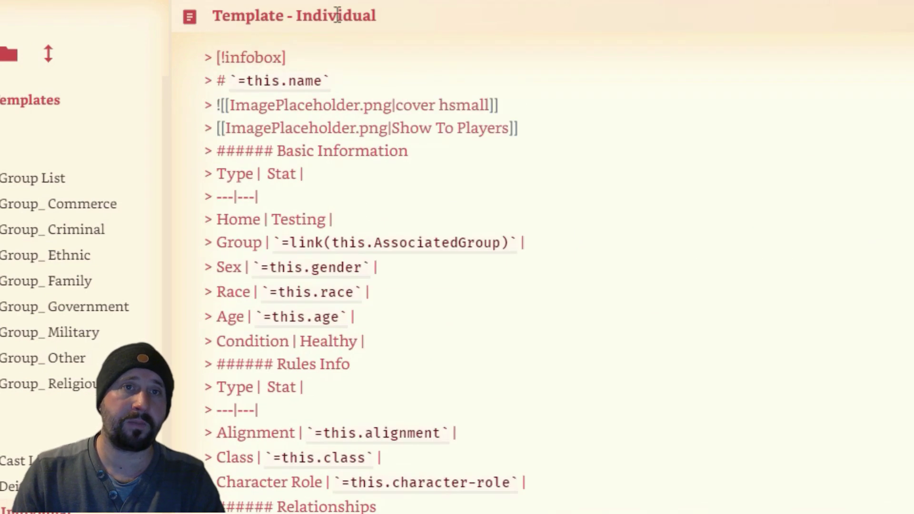
left_click(192, 54)
key("Return")
key("Return")
key("Return")
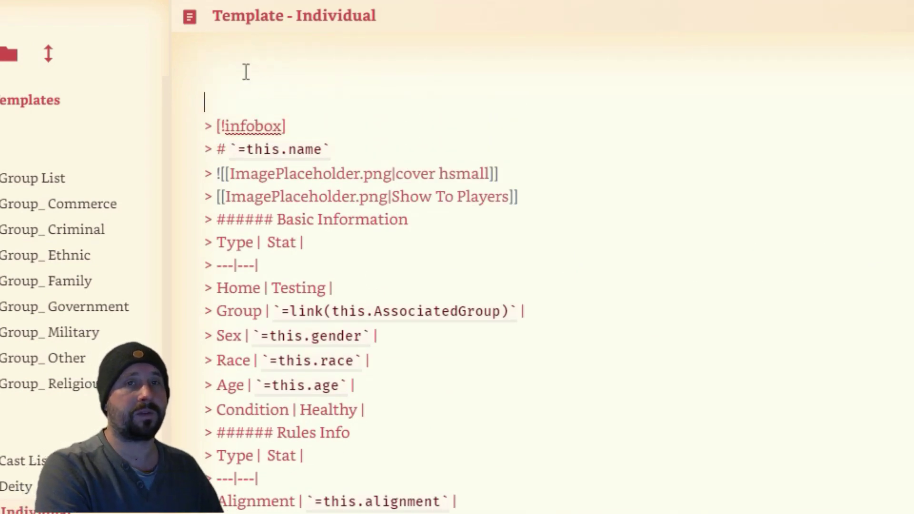
type("-")
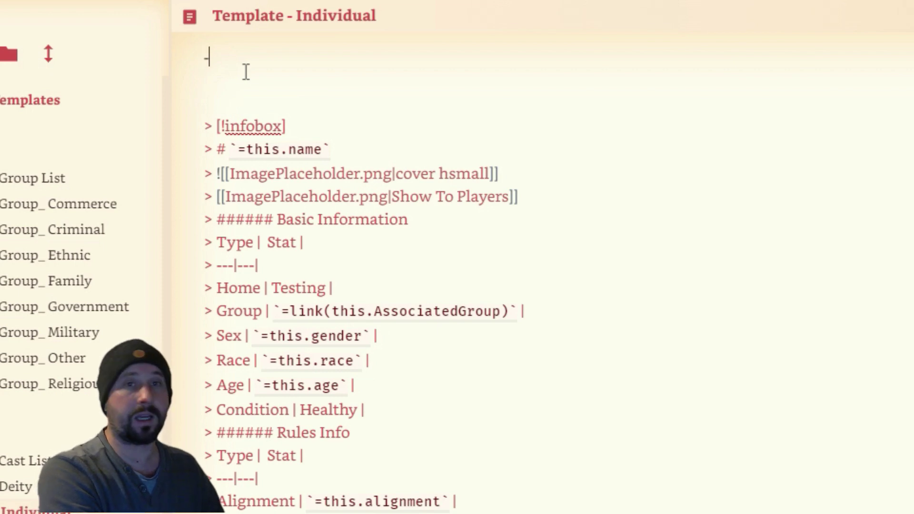
type("--")
key("Return")
type("TagName")
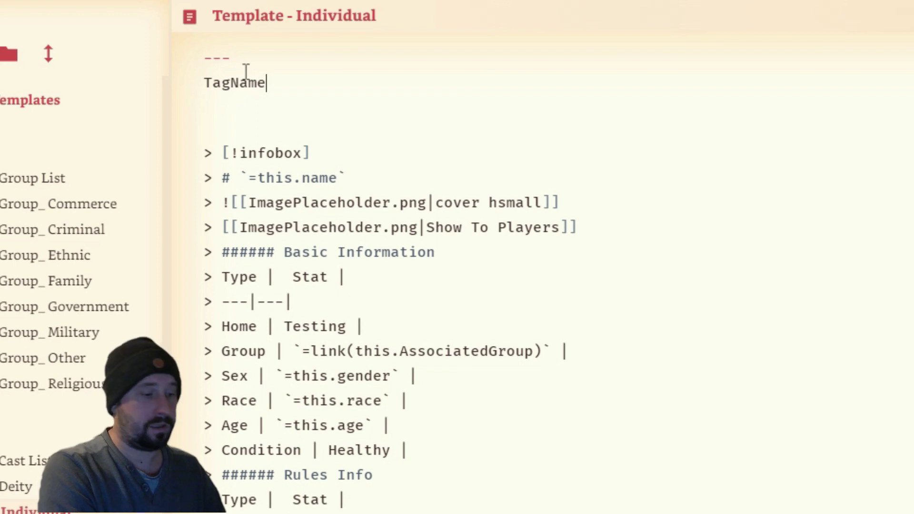
type(": Tag")
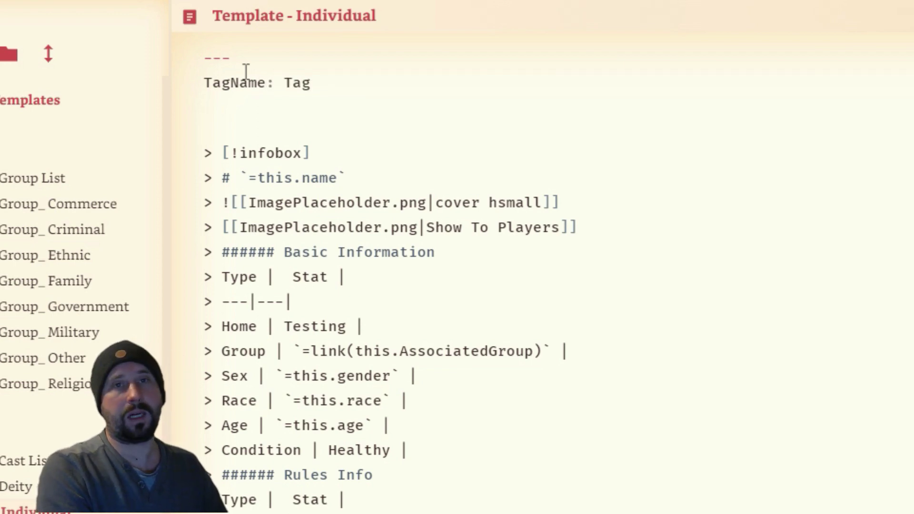
key("Return")
type("---")
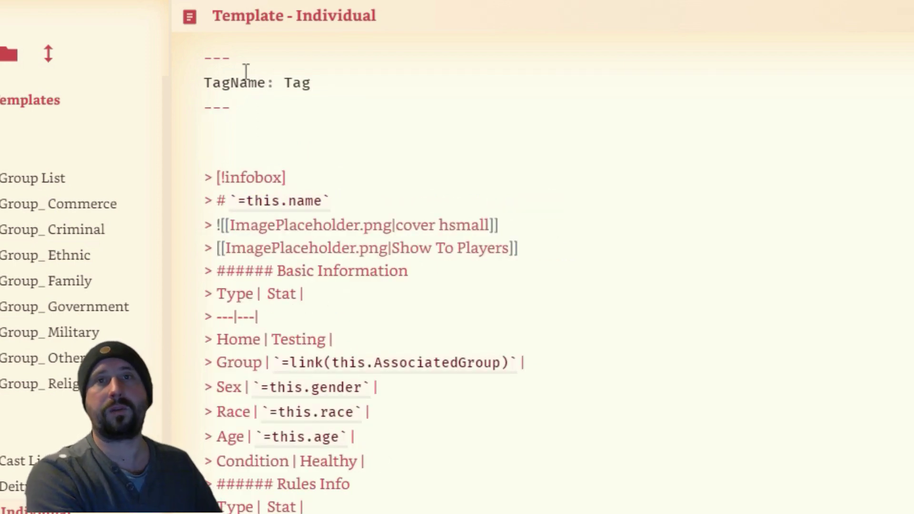
- Remove the TagName frontmatter block and the blank lines above the infobox code
key("shift+Home")
key("shift+Up")
key("shift+Up")
key("BackSpace")
key("Delete")
key("Delete")
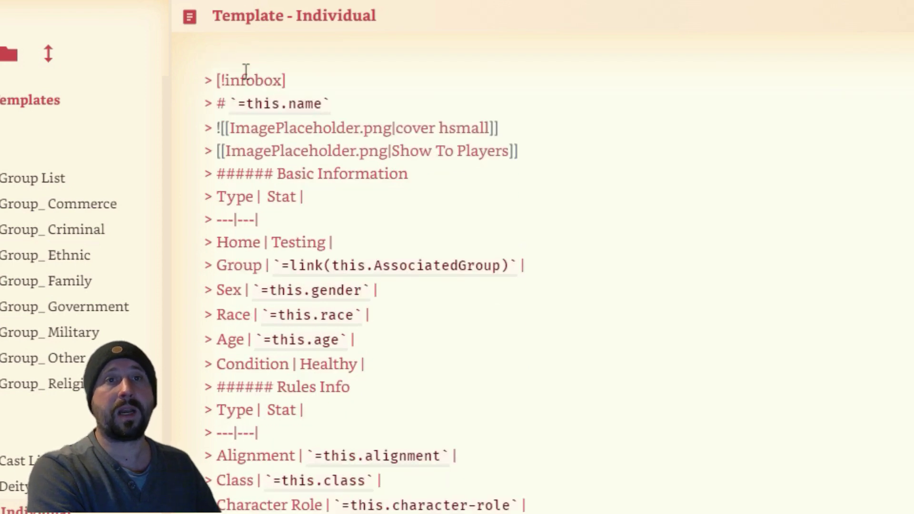
key("Delete")
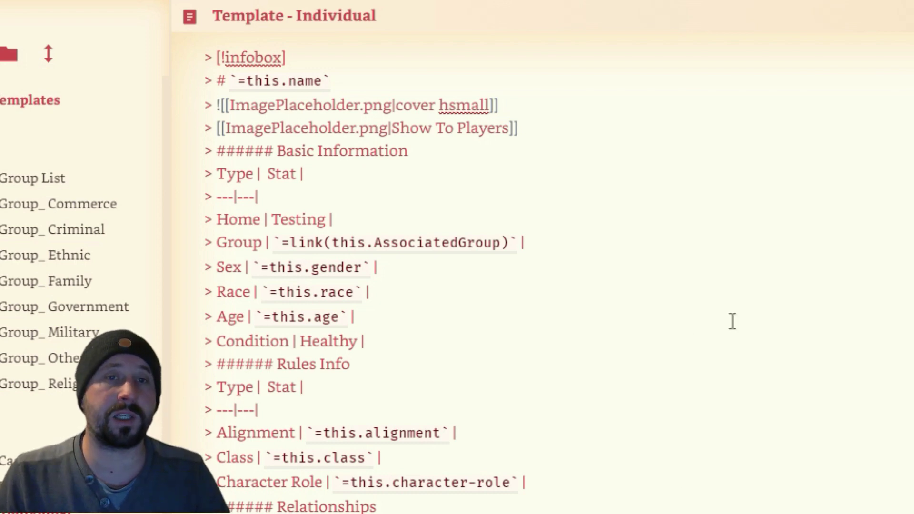
- Examine the infobox's inline field references, highlighting =this.name in the heading and gender in the Sex row
scroll(858, 259, "down", 3)
scroll(894, 295, "up", 3)
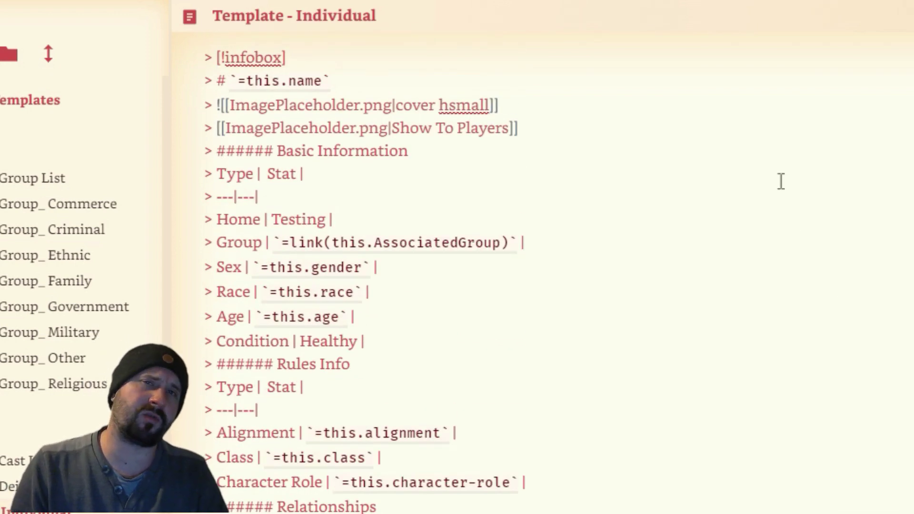
scroll(778, 239, "down", 3)
scroll(633, 298, "up", 3)
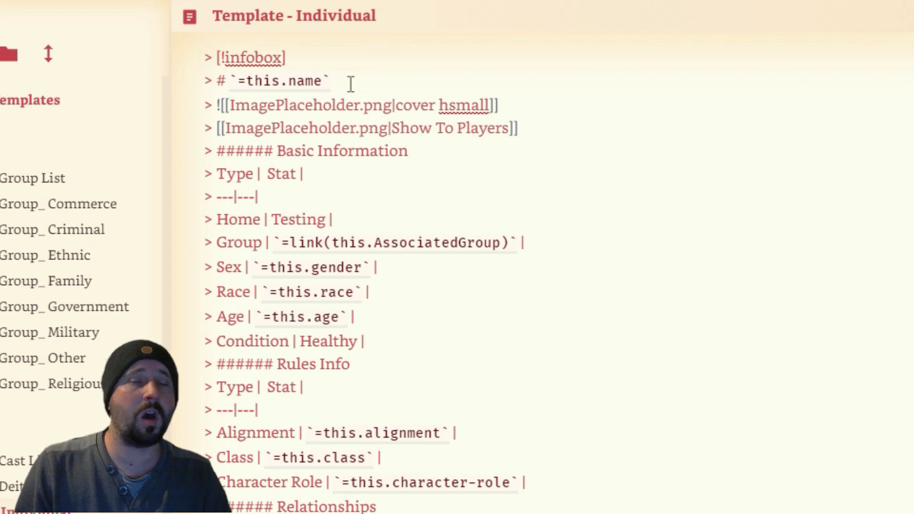
left_click_drag(237, 81, 323, 81)
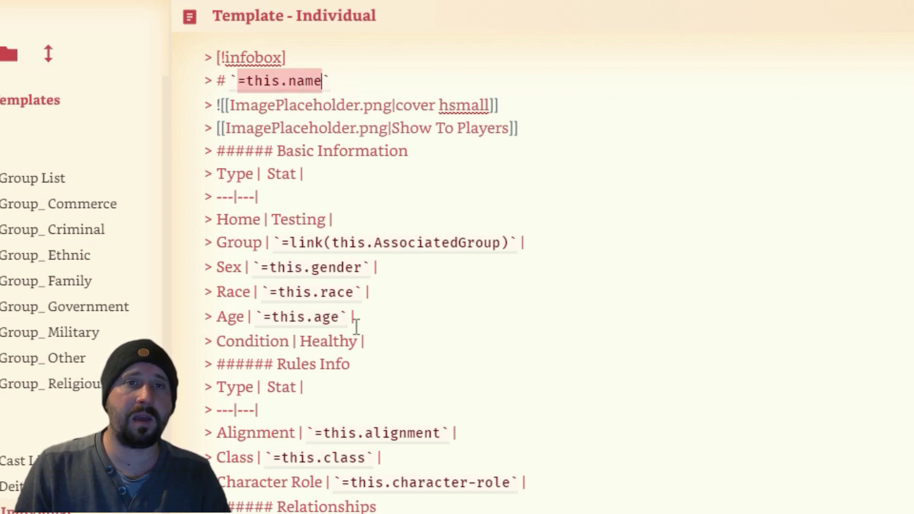
left_click(364, 267)
mouse_move(364, 267)
left_mouse_down()
mouse_move(265, 267)
mouse_move(315, 284)
mouse_move(337, 267)
mouse_move(363, 267)
left_mouse_up()
left_click(504, 302)
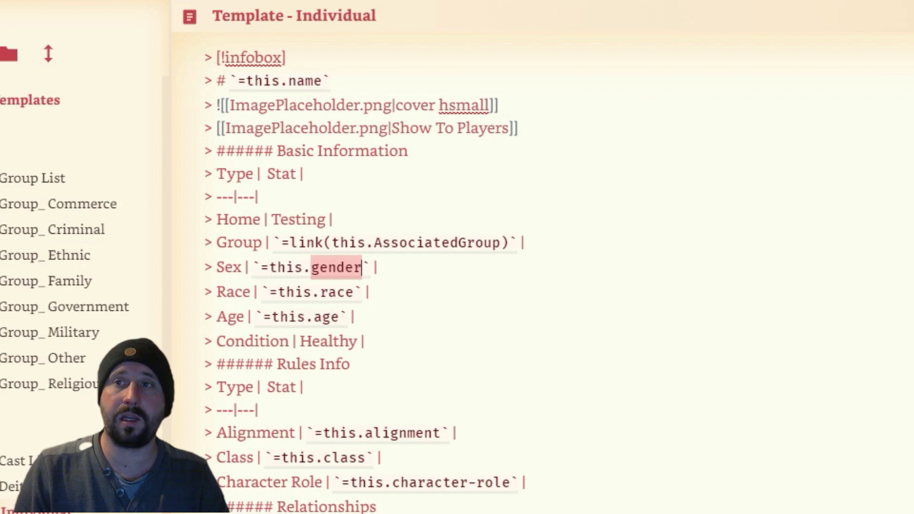
- Check the template in reading view, return to editing view and look over the Profile section's appearance and social traits
key("ctrl+e")
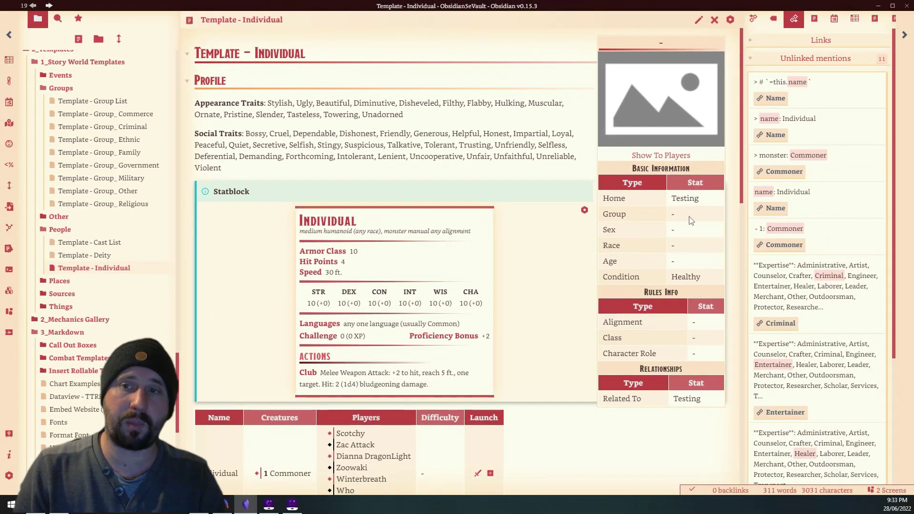
left_click(699, 19)
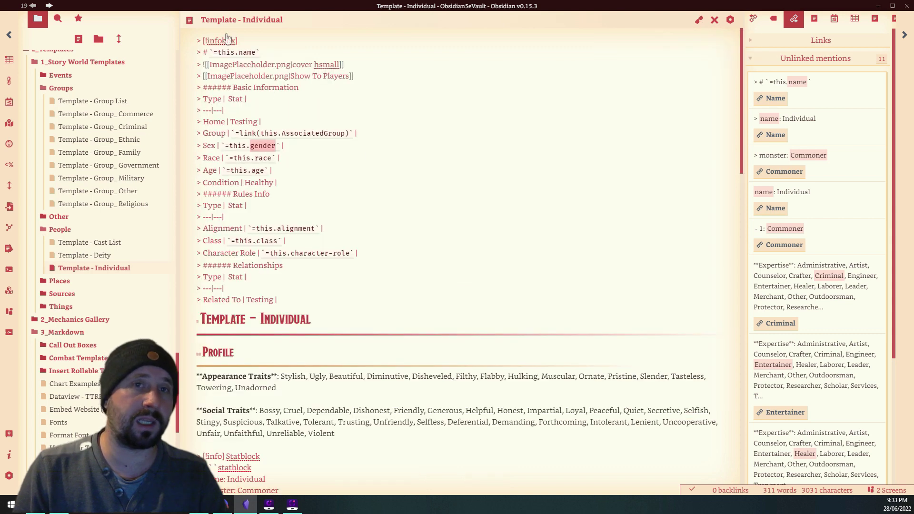
scroll(319, 173, "down", 4)
left_click_drag(345, 254, 190, 168)
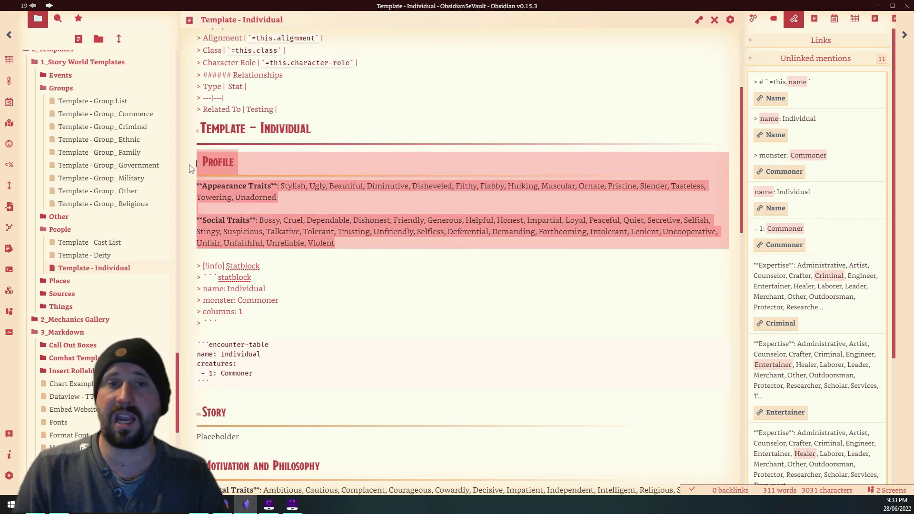
scroll(399, 124, "down", 3)
scroll(410, 139, "up", 3)
- Replace the main heading text "Template - Individual" above the Profile section with the inline query `=this.name`
left_click_drag(330, 128, 266, 128)
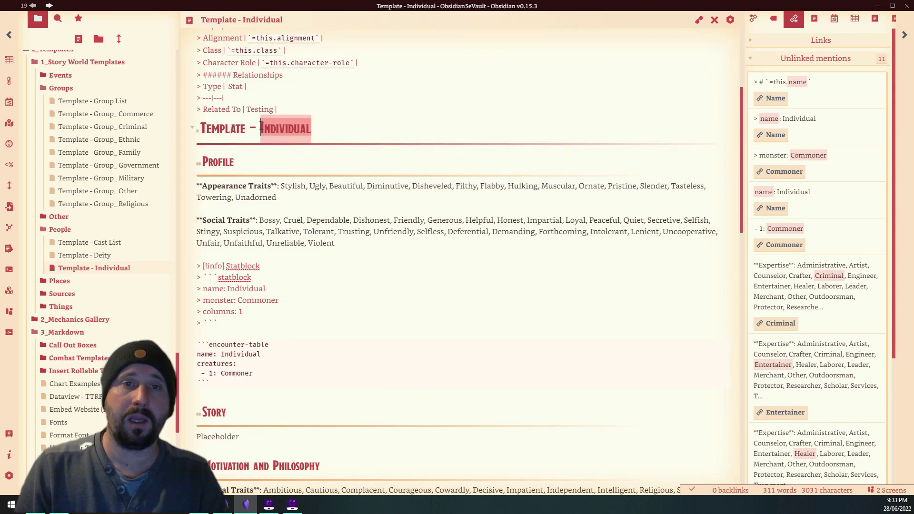
scroll(422, 132, "up", 3)
key("shift+Left")
key("shift+Left")
key("shift+Left")
key("shift+Left")
key("shift+Left")
key("shift+Left")
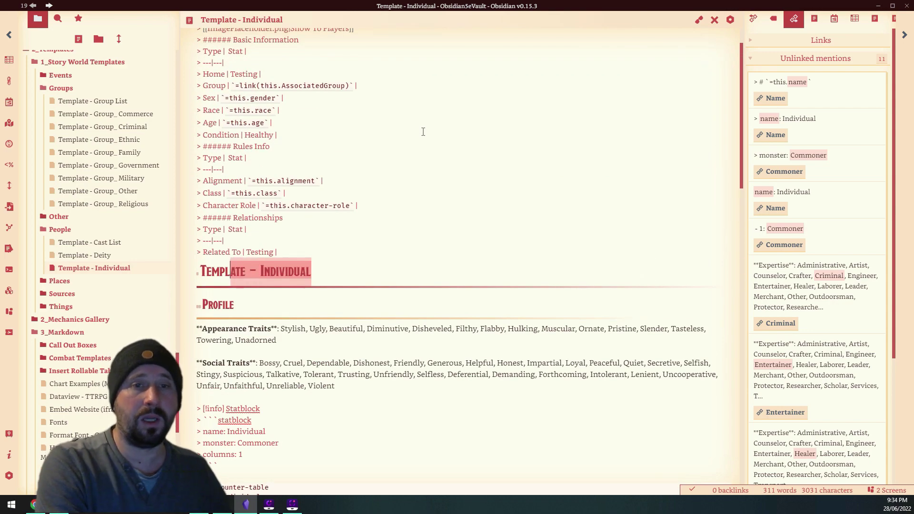
key("shift+Left")
key("shift+Left")
key("shift+Left")
key("shift+Left")
key("shift+Left")
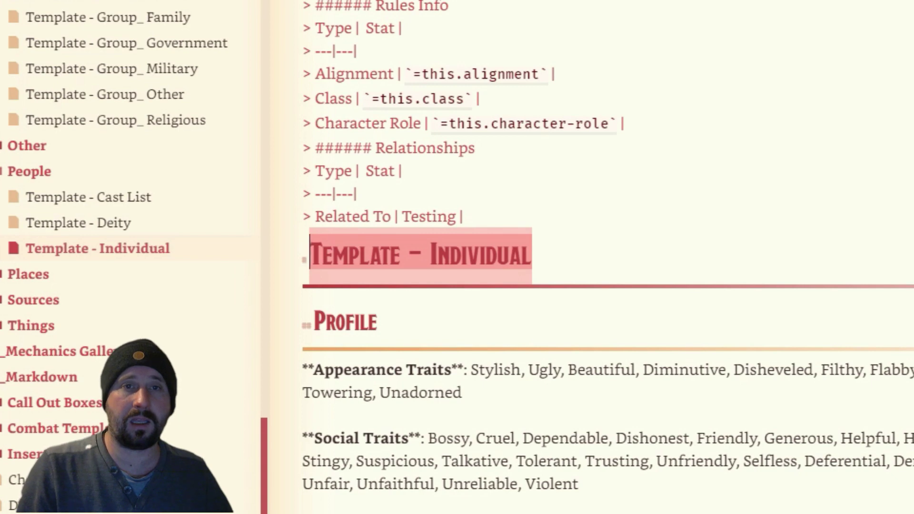
key("Left")
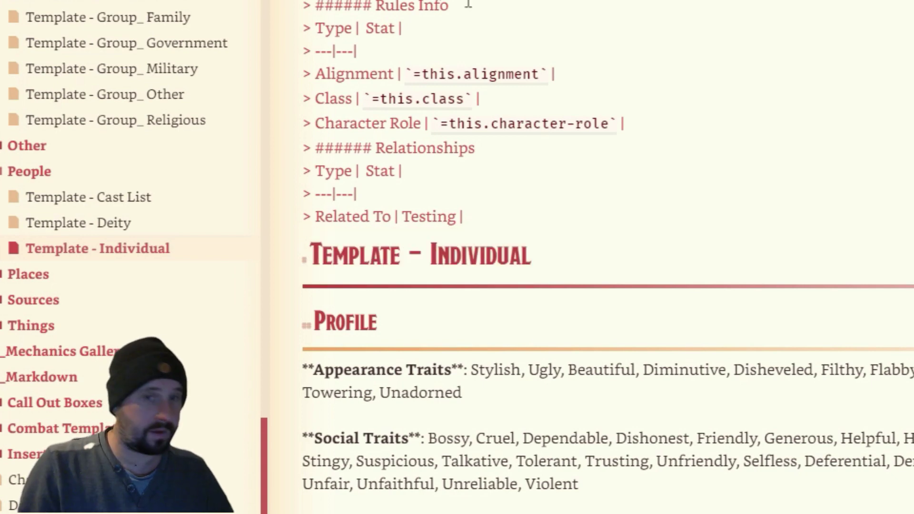
left_click_drag(534, 252, 310, 253)
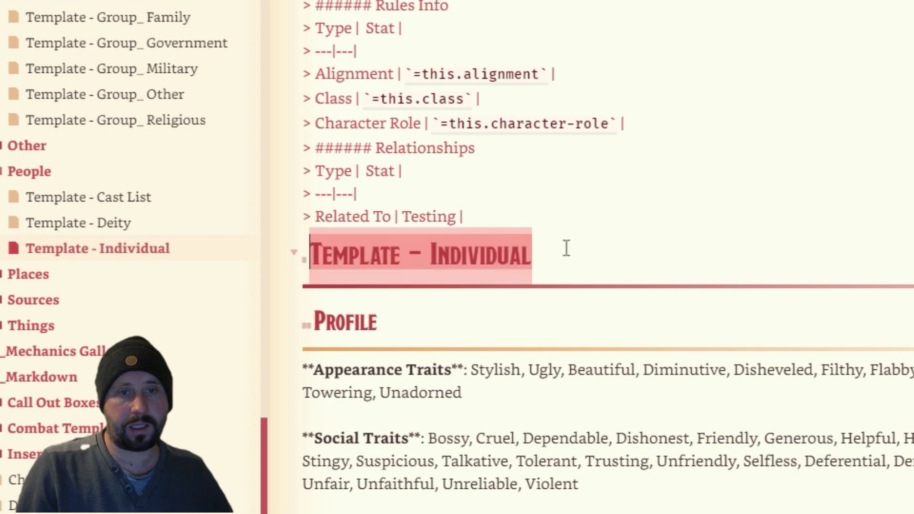
type("`=this.age`")
key("BackSpace")
key("BackSpace")
key("BackSpace")
type("name")
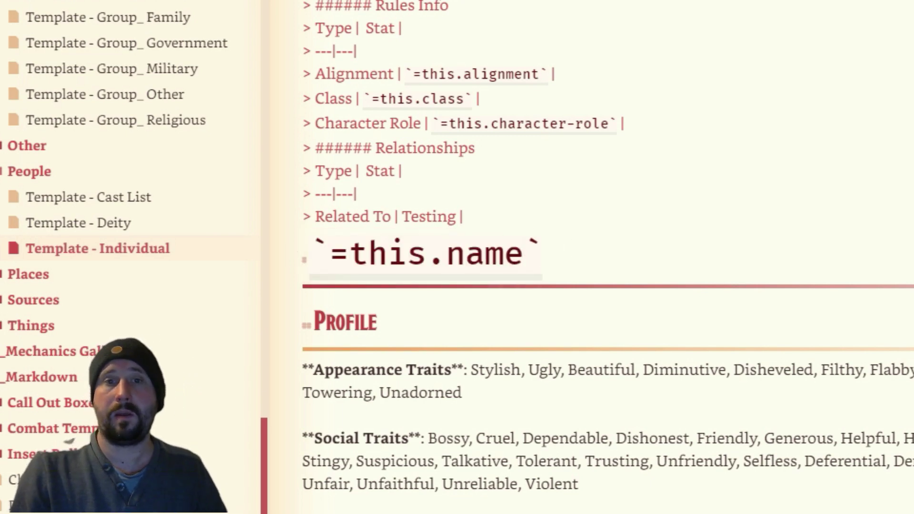
- Look through the rendered template in reading view, from the main heading down to the story and life sections
key("ctrl+e")
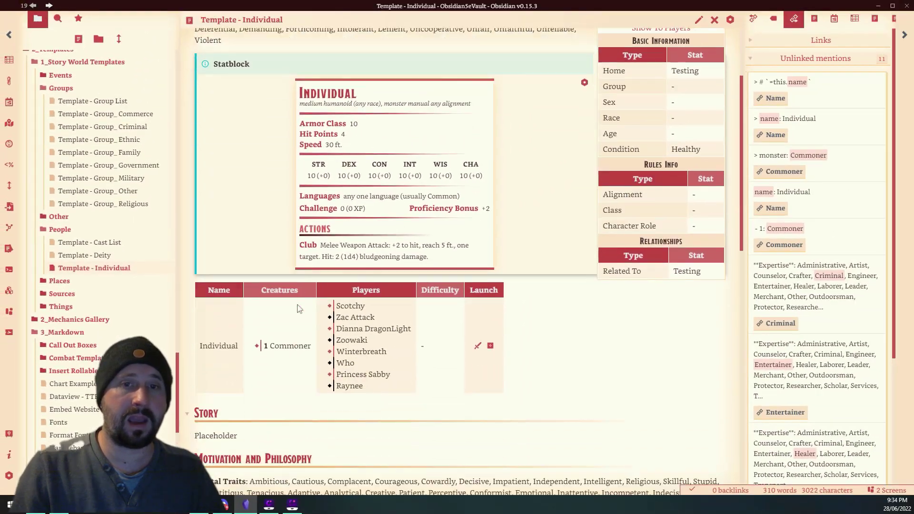
scroll(244, 304, "down", 3)
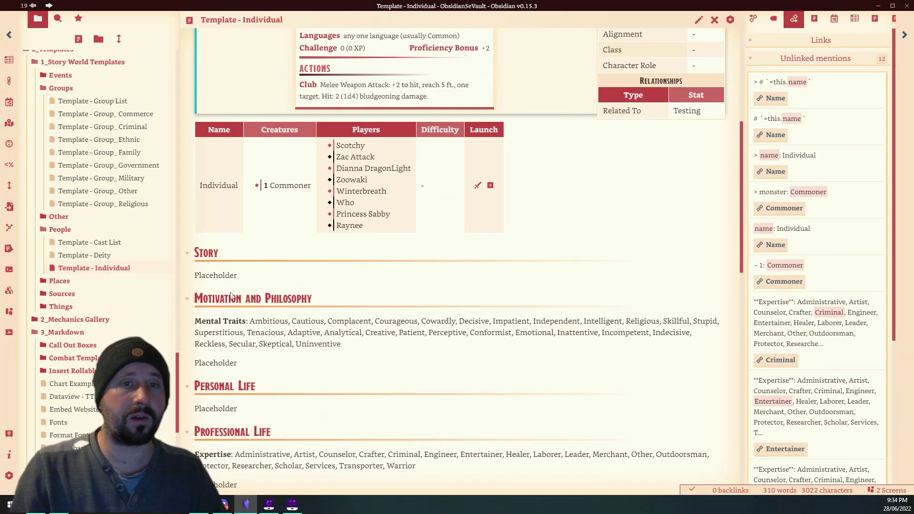
scroll(305, 265, "up", 2)
scroll(333, 39, "down", 5)
scroll(286, 62, "up", 10)
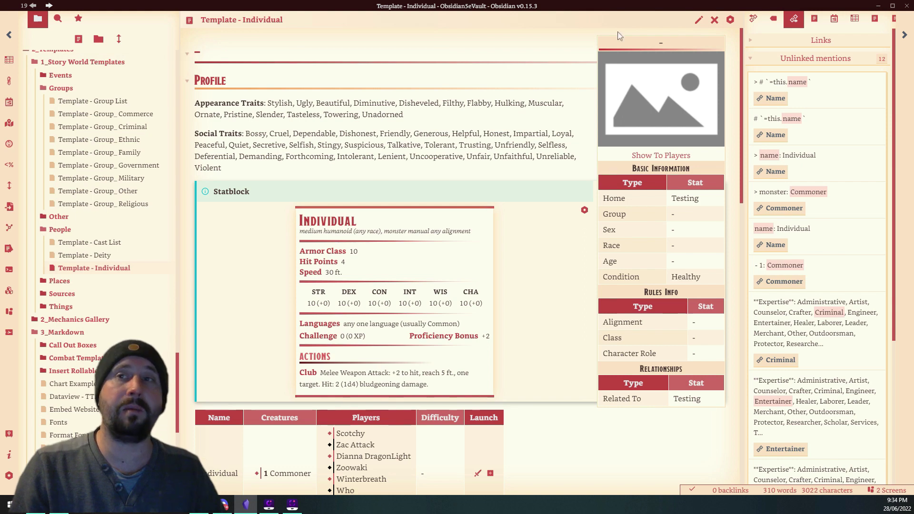
- Insert a frontmatter block containing "name: Fred" between --- lines at the very top of the template
left_click(699, 20)
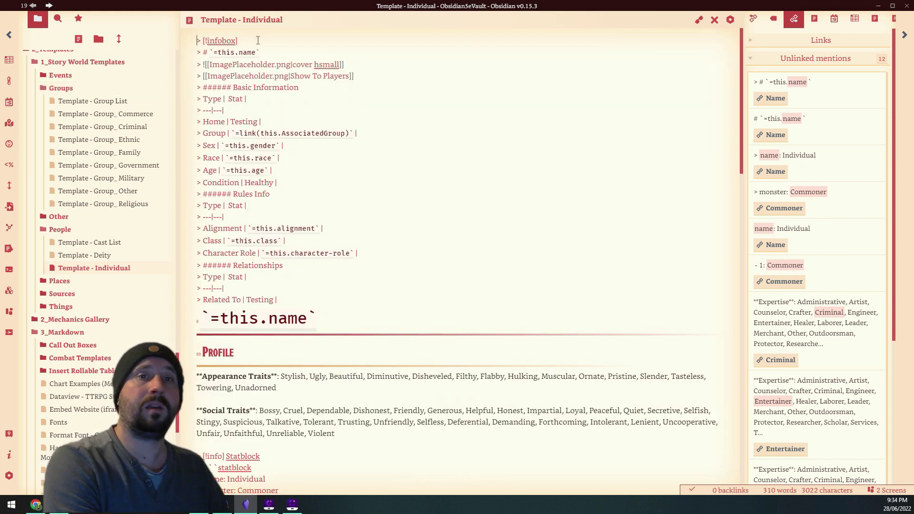
key("Return")
key("Return")
key("Up")
type("---")
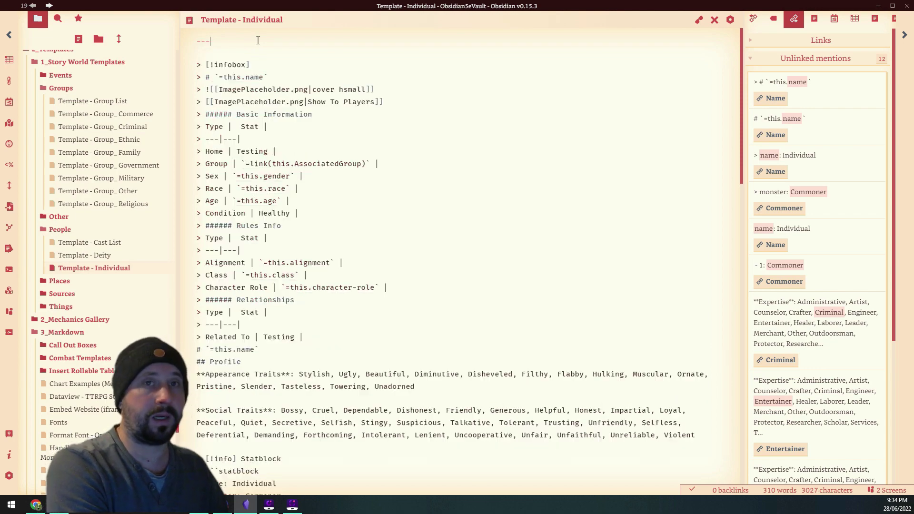
key("Return")
type("name: Fred")
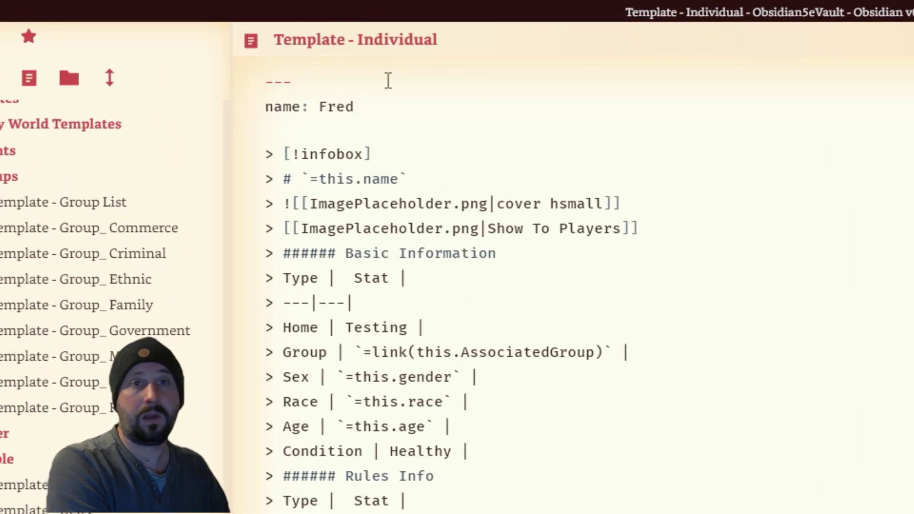
key("Return")
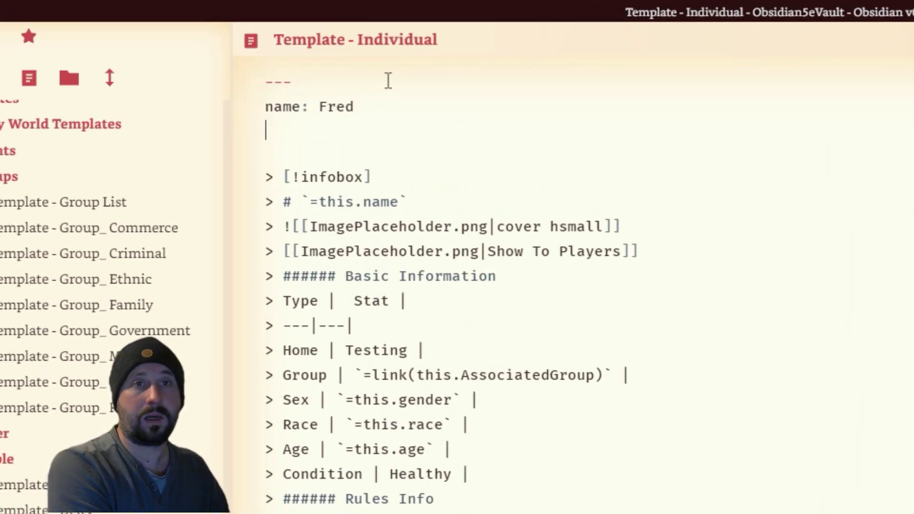
type("---")
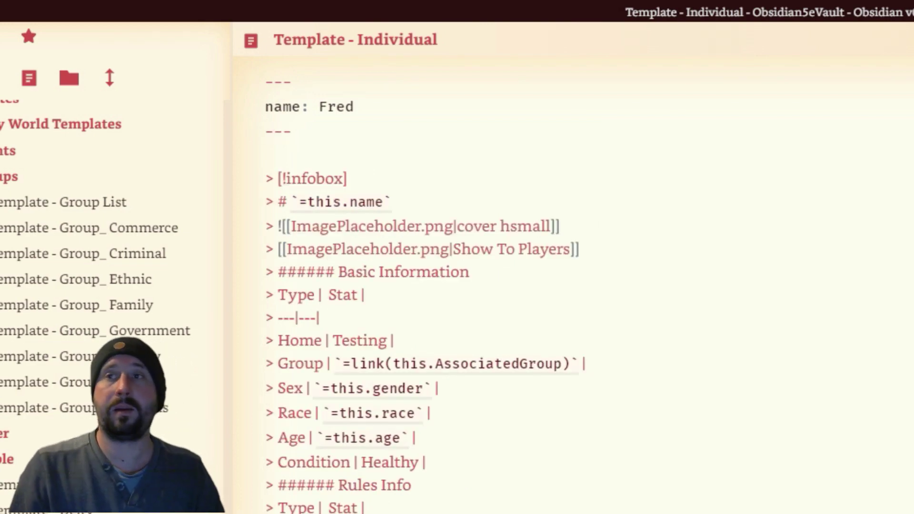
- Check how the name field fills the main heading and infobox title in reading view, and return to editing view
key("ctrl+e")
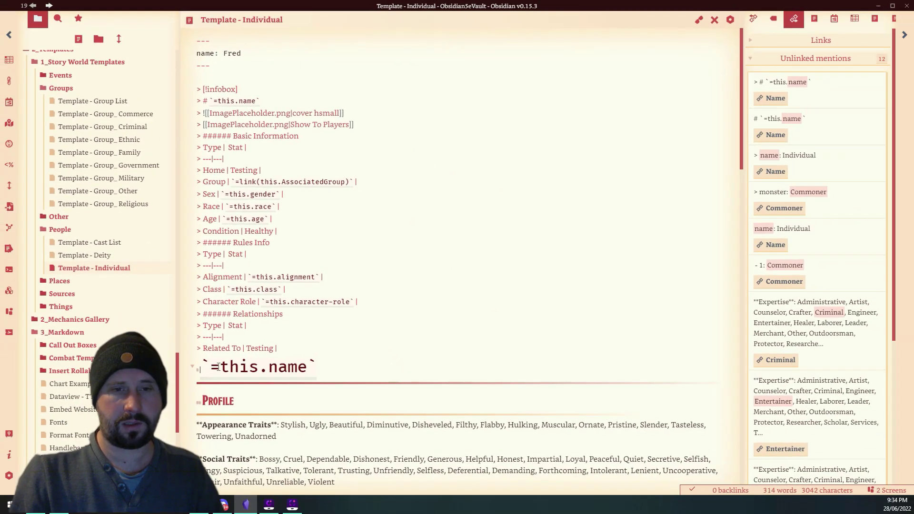
left_click(310, 368)
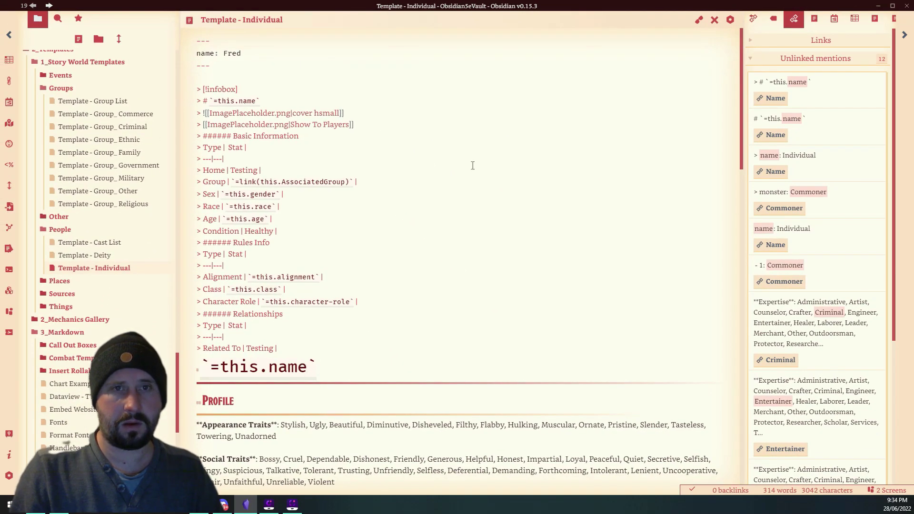
left_click(699, 20)
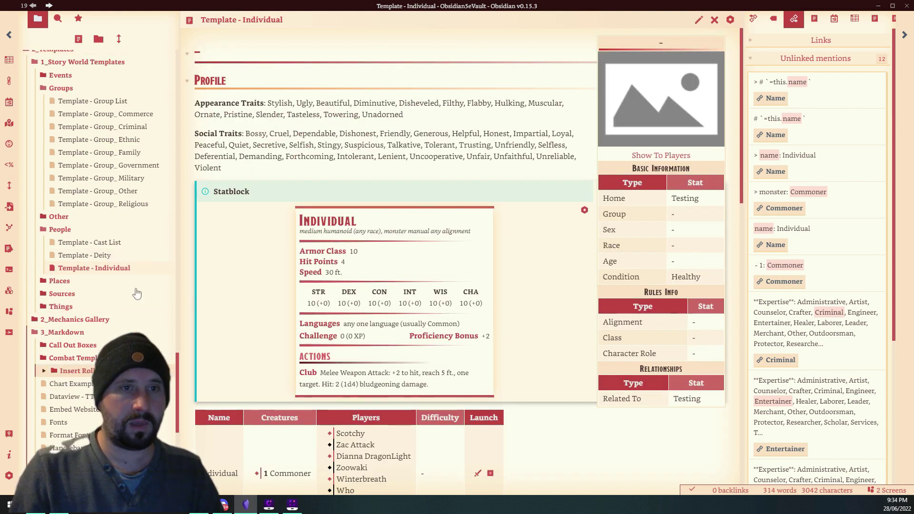
scroll(150, 274, "down", 2)
scroll(148, 291, "down", 1)
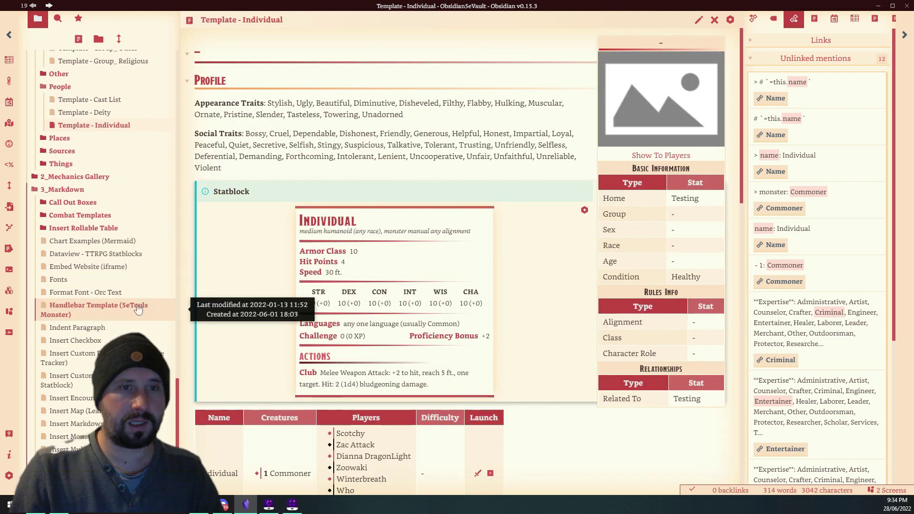
left_click(49, 6)
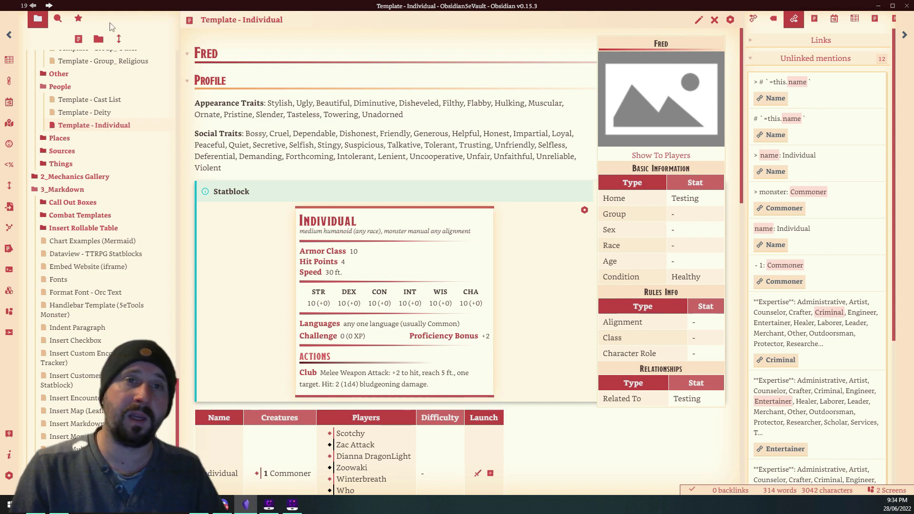
left_click(700, 20)
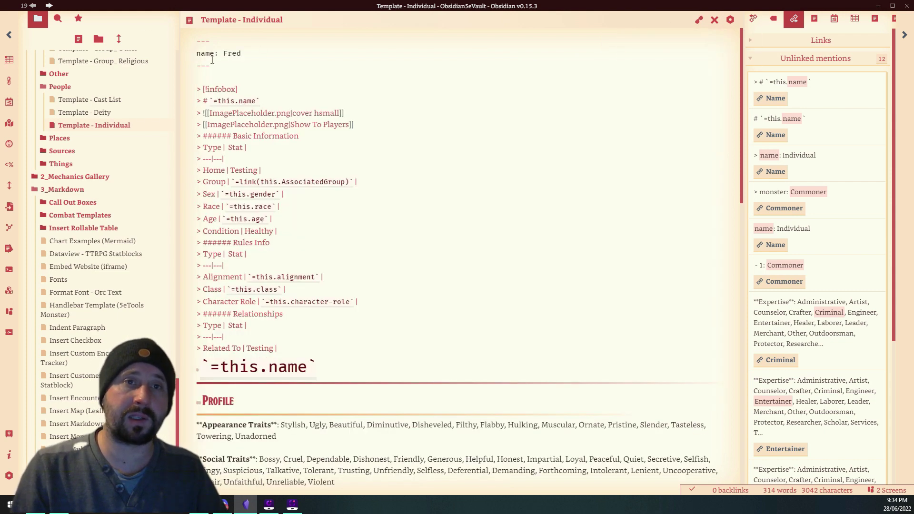
- Delete the "name: Fred" frontmatter block from the very top of the Individual template
left_click_drag(223, 70, 196, 39)
key("BackSpace")
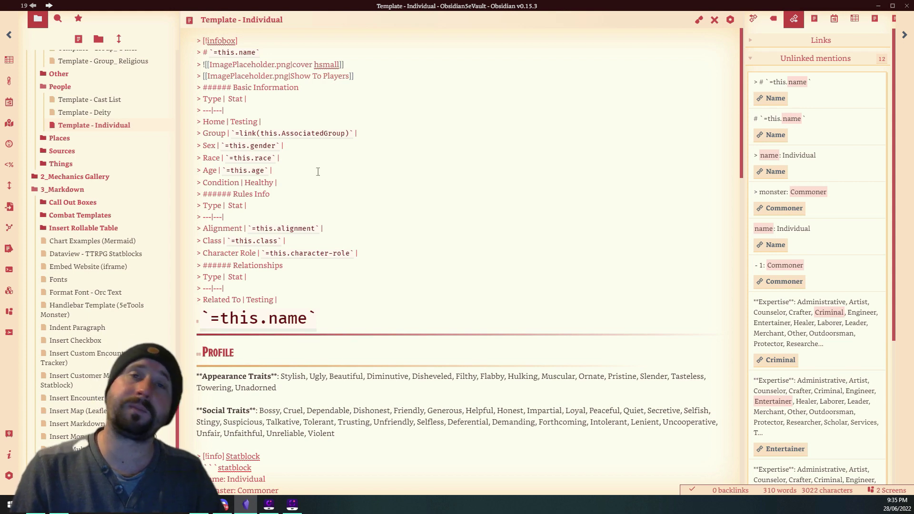
- Examine the infobox Group row's inline query, its link function and the this.AssociatedGroup field inside it
left_click_drag(352, 133, 231, 132)
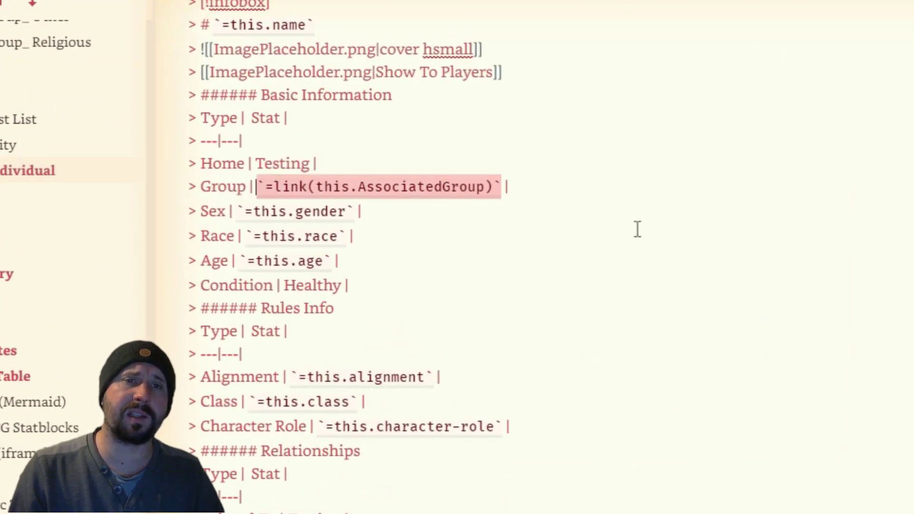
left_click(474, 210)
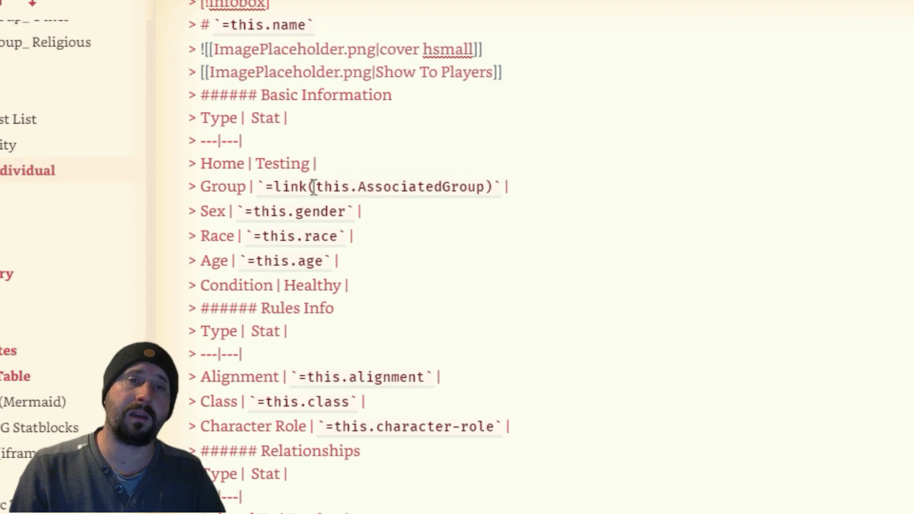
left_click_drag(316, 186, 263, 181)
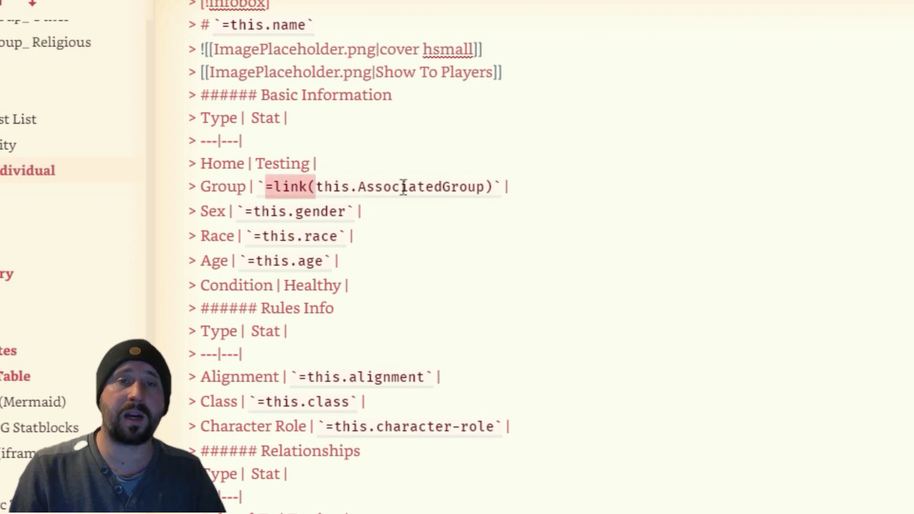
left_click(489, 185)
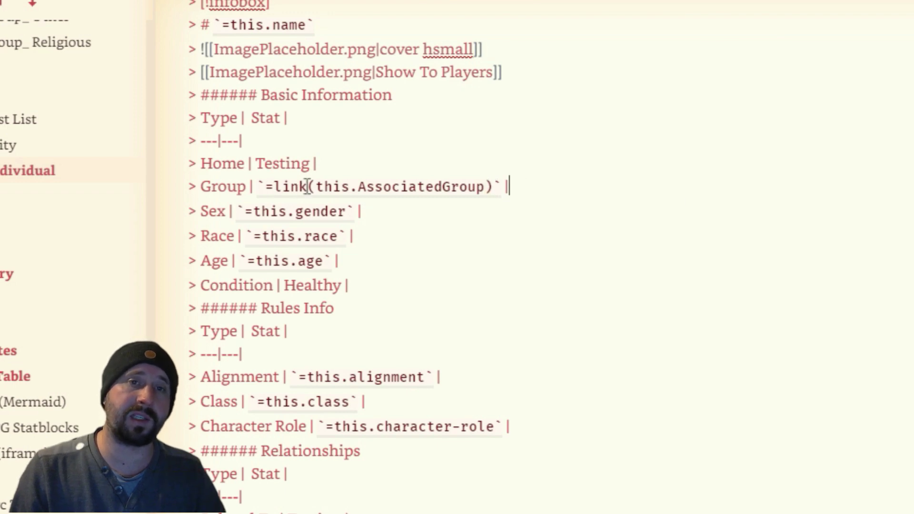
left_click_drag(479, 195, 317, 183)
left_click(617, 192)
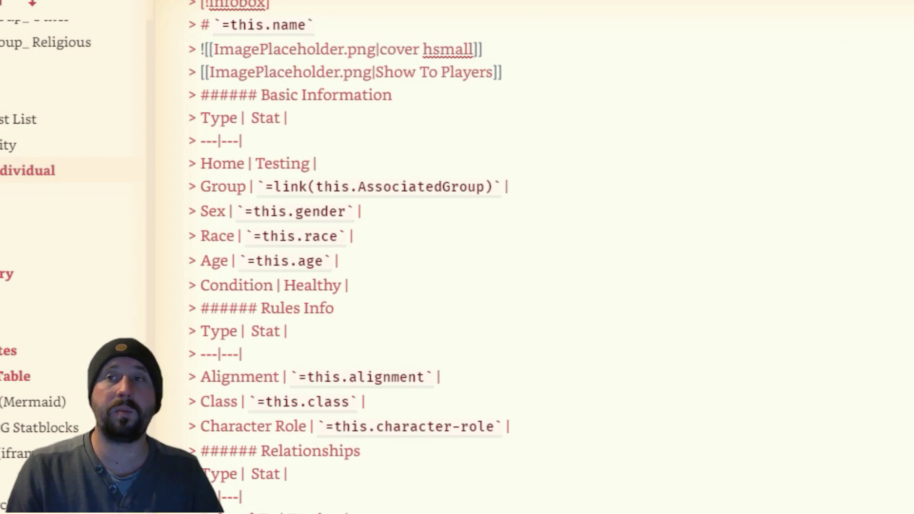
- Compare the Individual template's rendered infobox and sections with its source text, ending in reading view
key("ctrl+e")
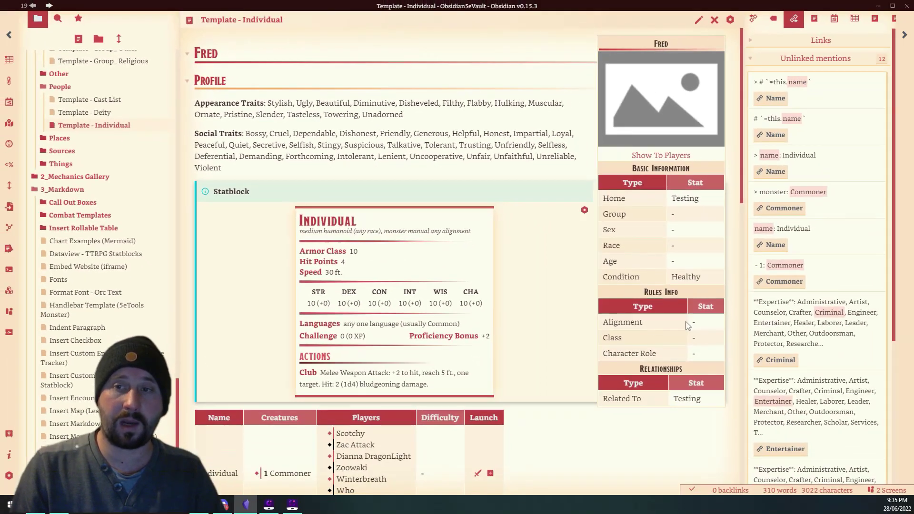
left_click(699, 21)
left_click(700, 22)
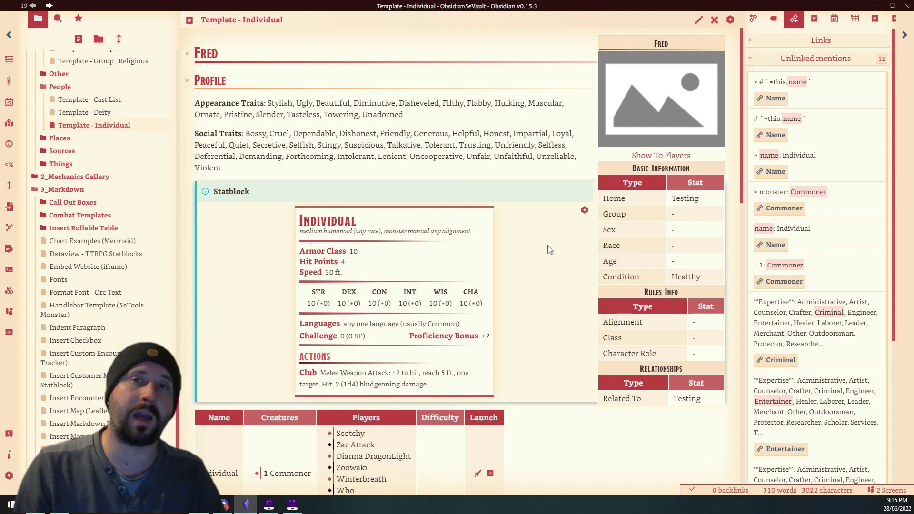
scroll(399, 174, "down", 5)
scroll(342, 119, "up", 5)
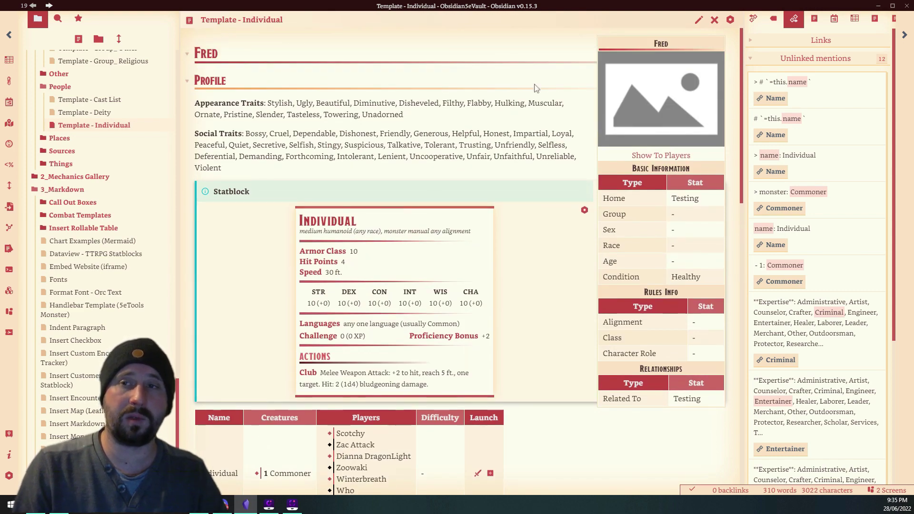
left_click(699, 19)
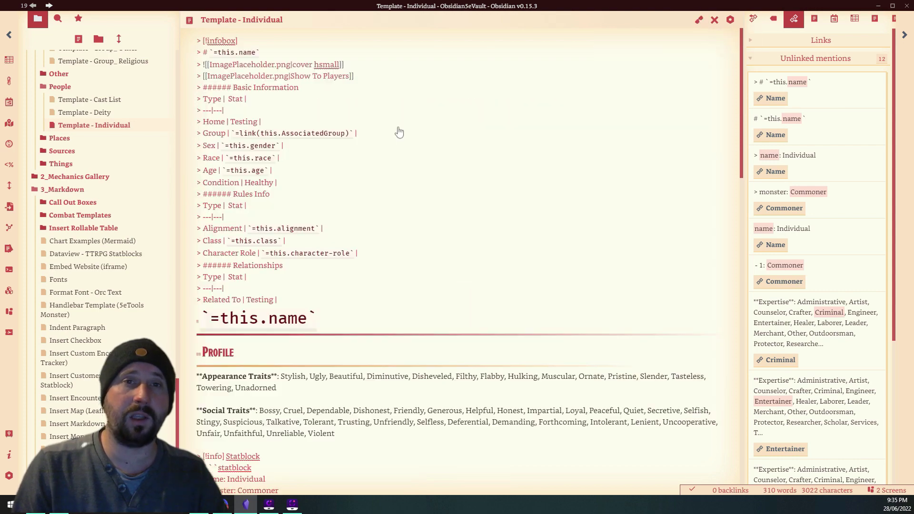
scroll(371, 185, "down", 10)
scroll(364, 265, "up", 10)
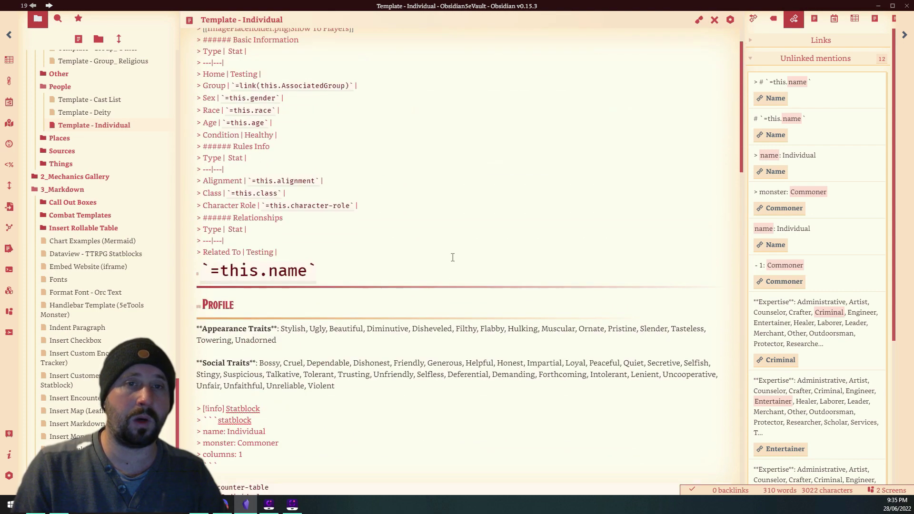
left_click(698, 20)
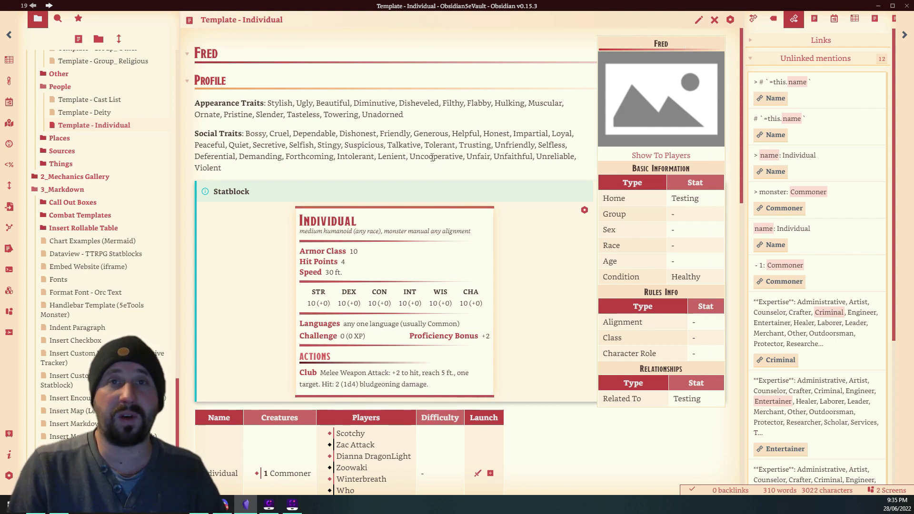
- Look through the rendered Individual template, from the Profile and statblock past the encounter table to the life sections
scroll(439, 166, "down", 3)
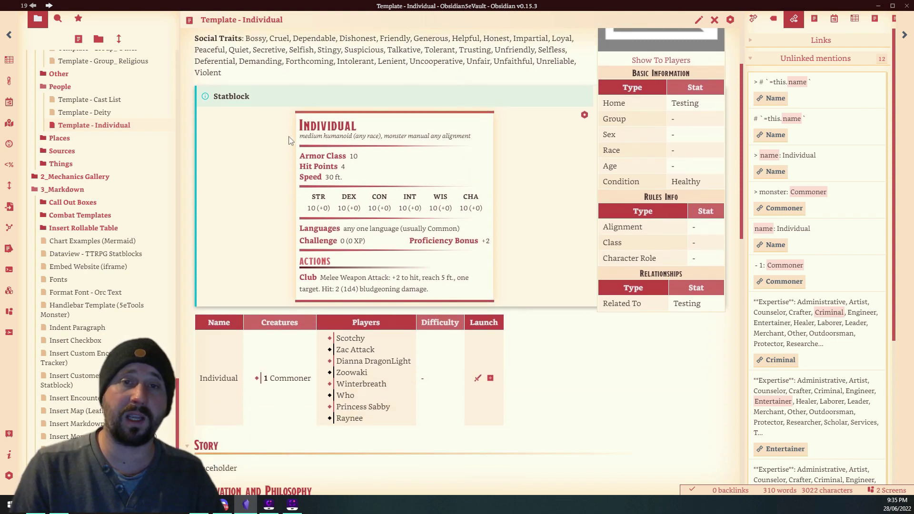
scroll(305, 181, "up", 3)
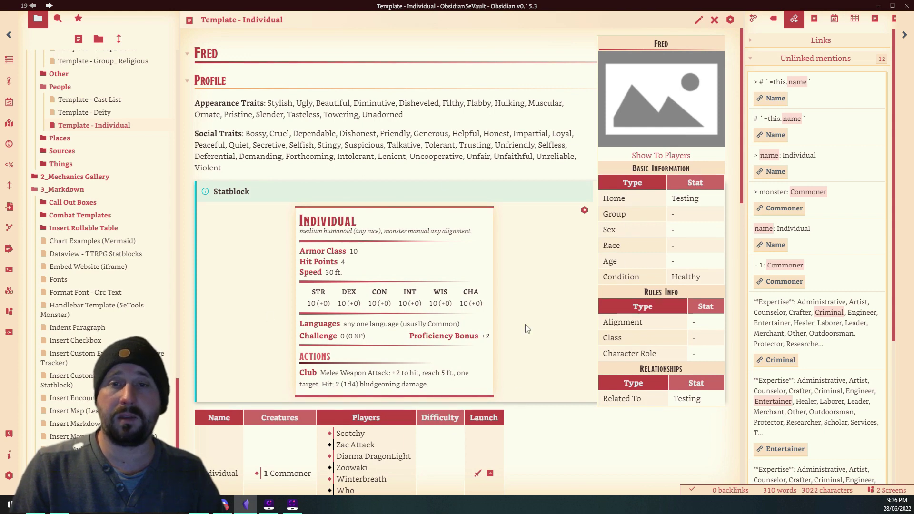
scroll(442, 233, "down", 3)
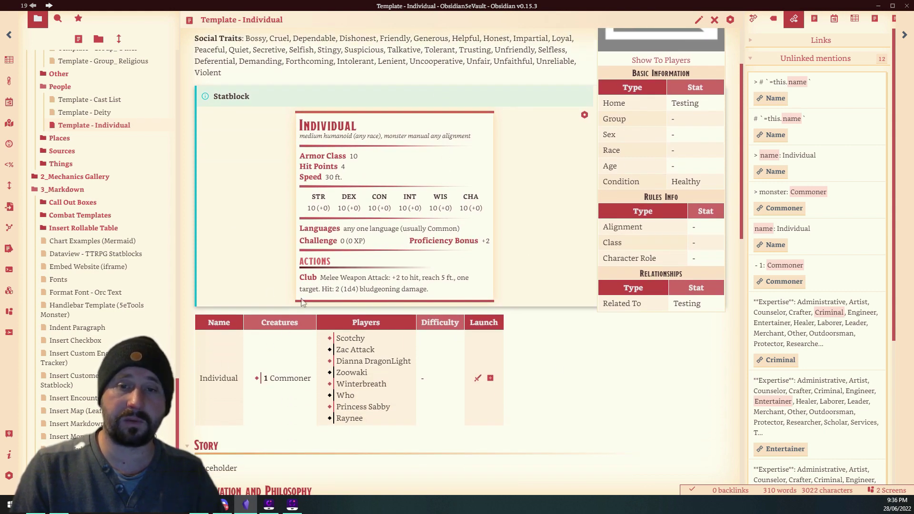
scroll(634, 337, "up", 3)
scroll(677, 238, "down", 5)
scroll(608, 245, "up", 5)
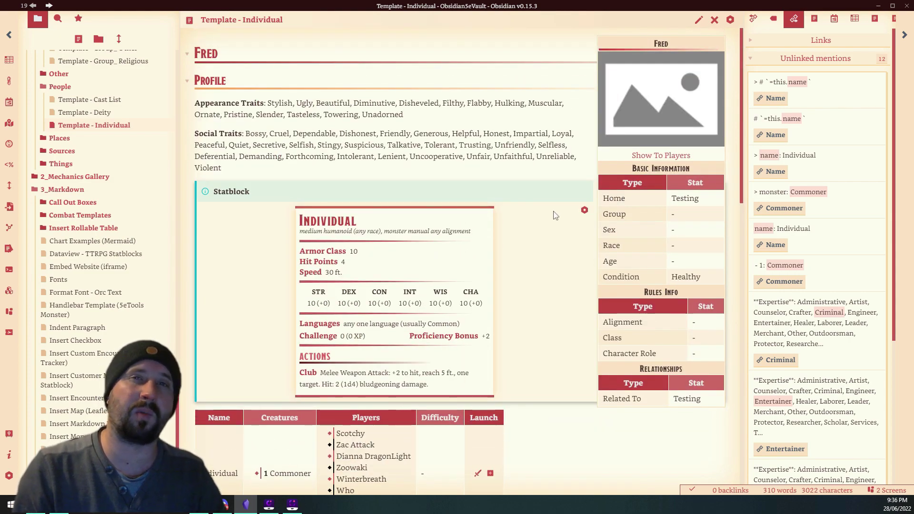
scroll(566, 165, "down", 5)
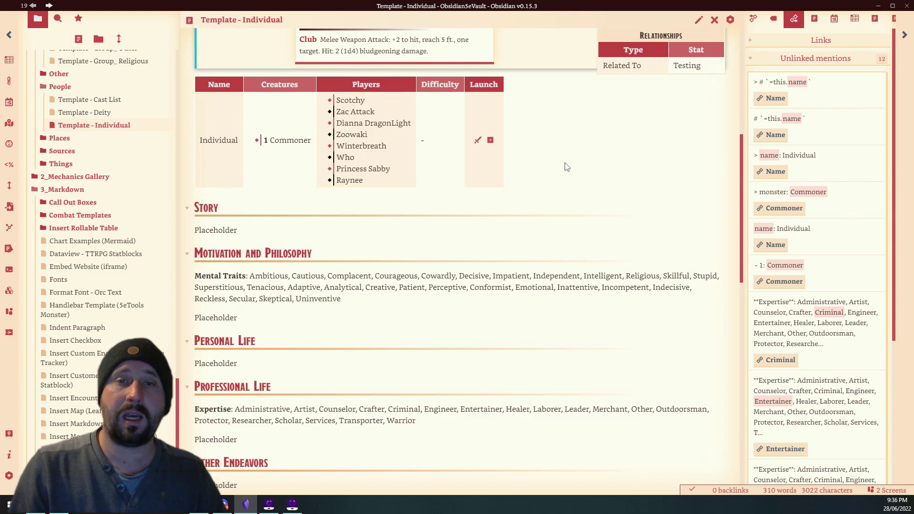
scroll(582, 185, "up", 5)
scroll(555, 189, "down", 5)
scroll(381, 128, "up", 2)
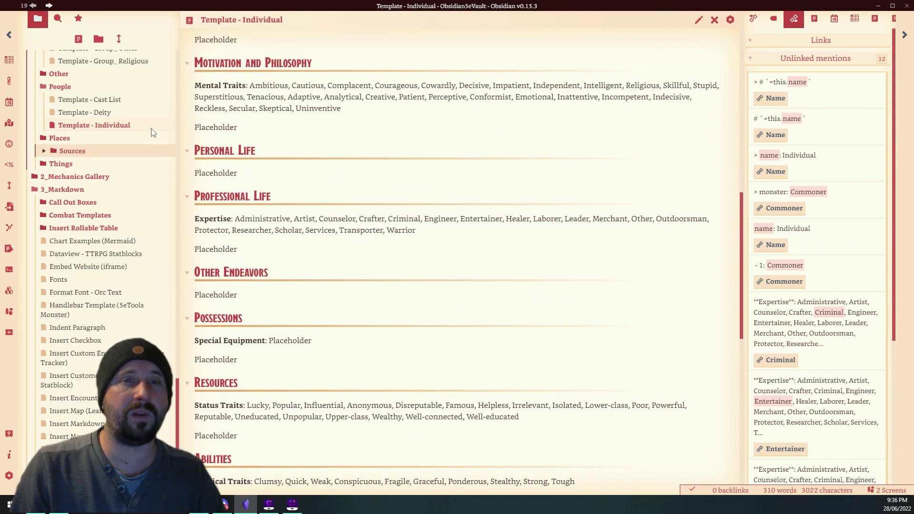
- Highlight the sections from Motivation and Philosophy to Abilities, and go back over the template's profile area
left_click_drag(195, 63, 400, 286)
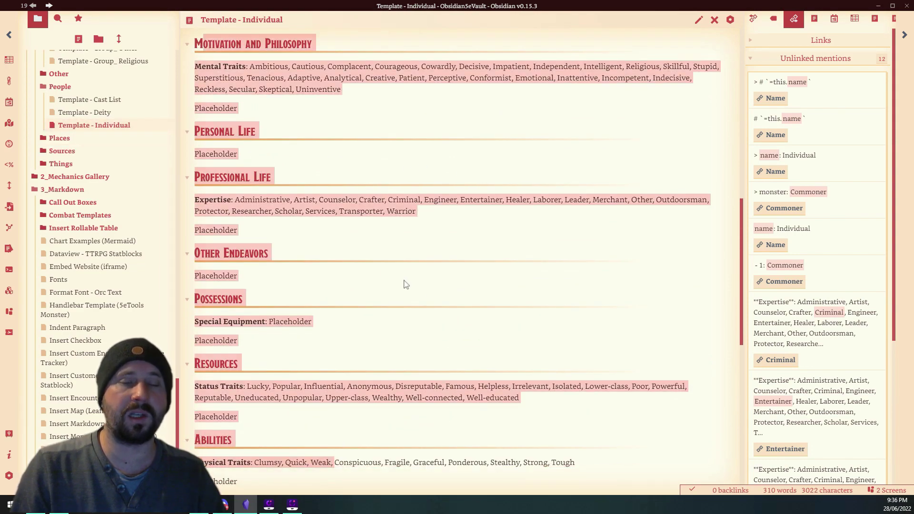
scroll(400, 285, "up", 5)
scroll(450, 202, "up", 4)
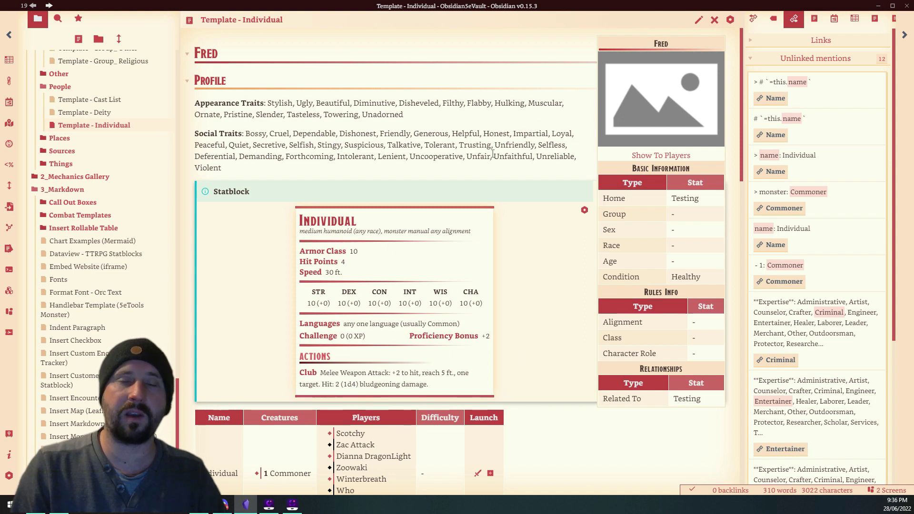
scroll(171, 204, "down", 3)
scroll(114, 286, "up", 6)
- Open the Template - Settlement note in the Places templates folder and look through its sections and infobox
scroll(129, 267, "up", 2)
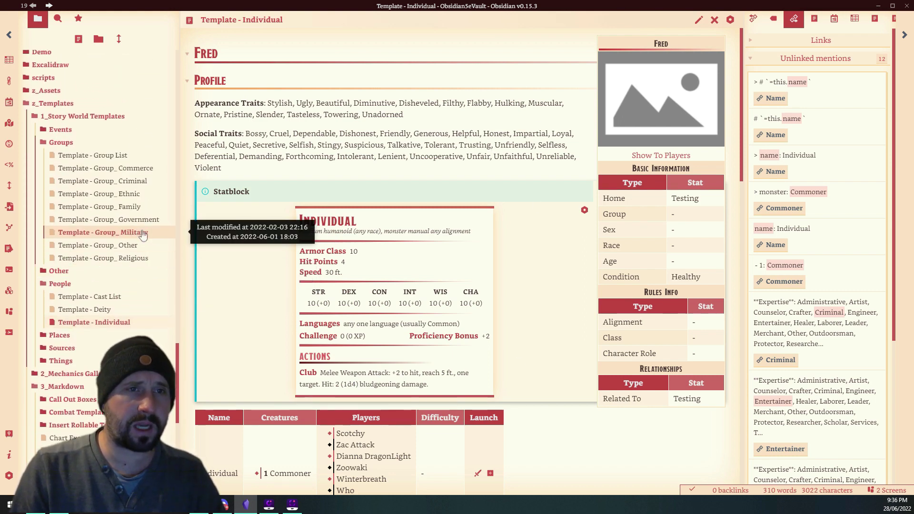
left_click(62, 335)
scroll(162, 238, "down", 1)
left_click(76, 403)
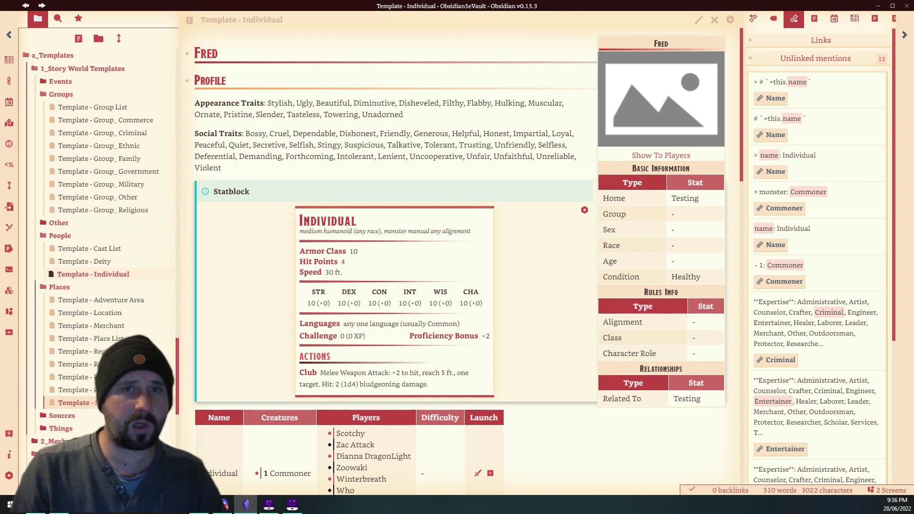
scroll(448, 272, "down", 8)
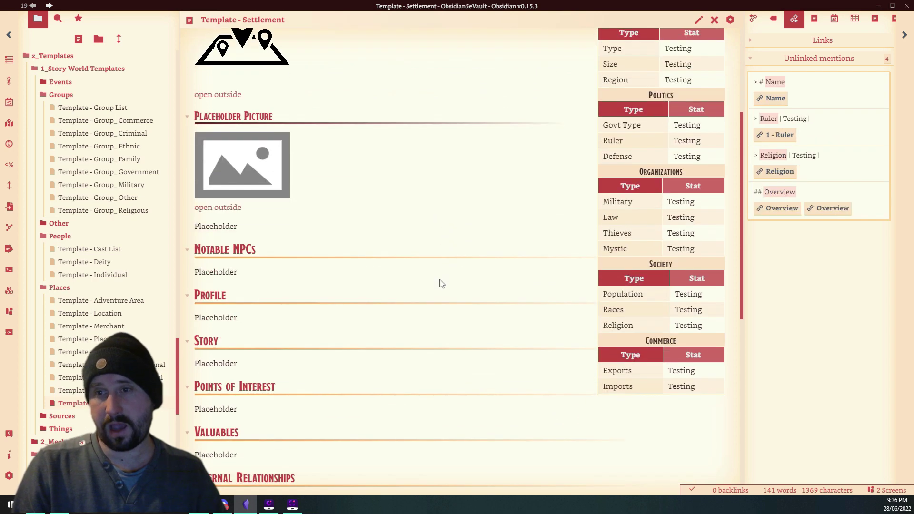
scroll(442, 291, "up", 8)
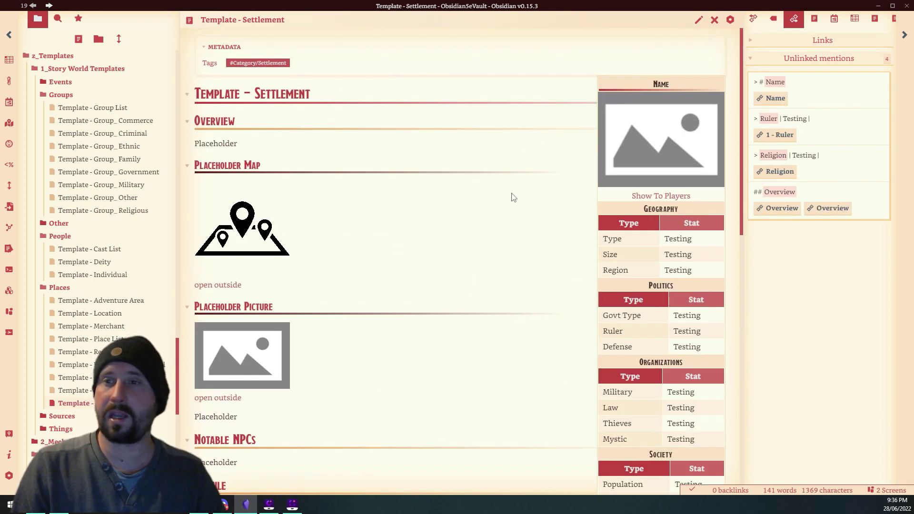
- Find the Purple Dragons group note among the guilds and groups and open it
scroll(86, 205, "up", 15)
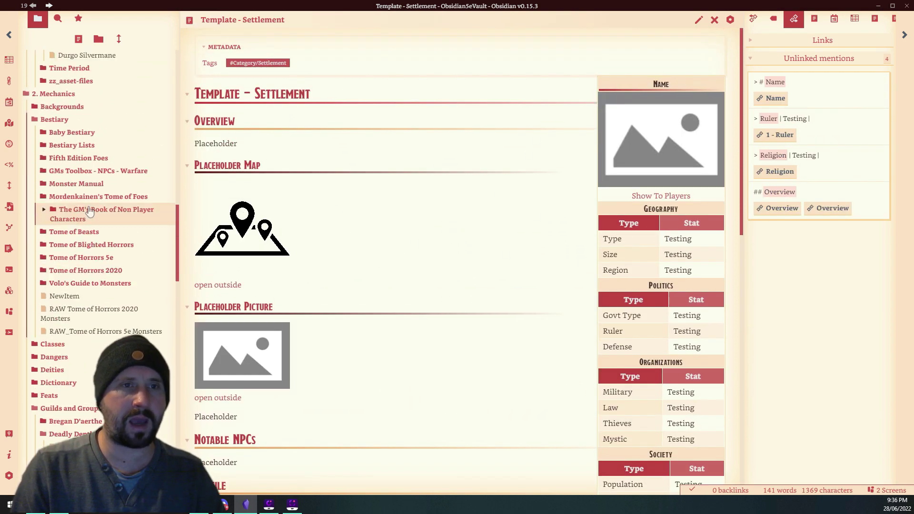
scroll(95, 208, "down", 8)
scroll(98, 215, "down", 4)
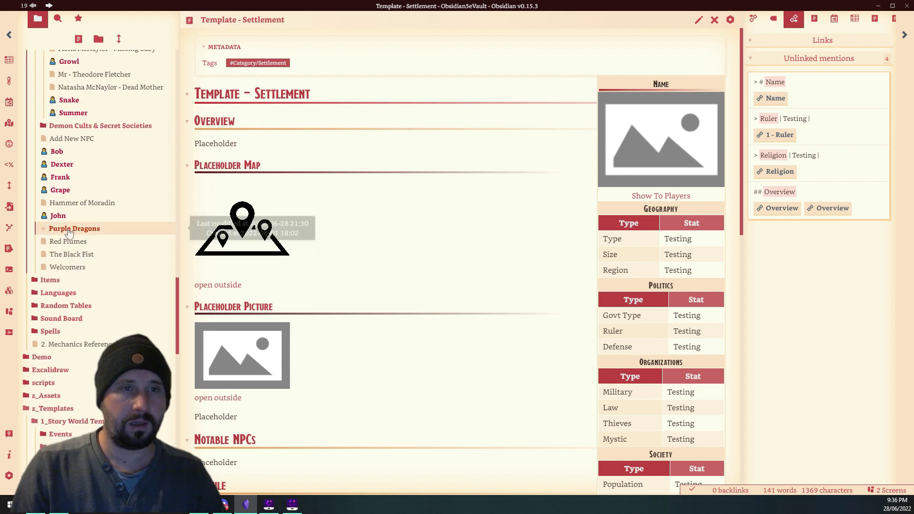
left_click(103, 229)
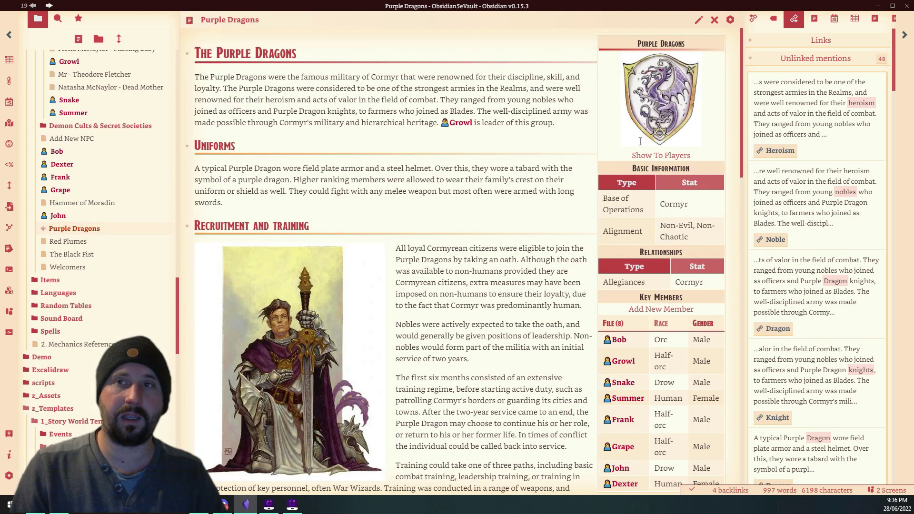
- Examine the Key Members dataview query in the note's source, highlighting its "Purple Dragons" AssociatedGroup condition, and return to reading view
left_click(699, 20)
left_click_drag(380, 272, 201, 78)
left_click(471, 210)
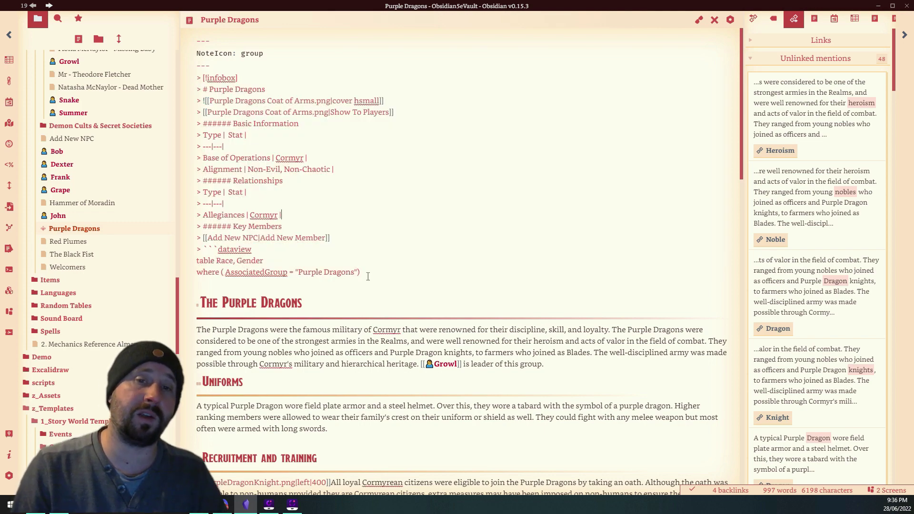
mouse_move(361, 274)
left_mouse_down()
mouse_move(286, 215)
mouse_move(271, 272)
mouse_move(356, 272)
left_mouse_up()
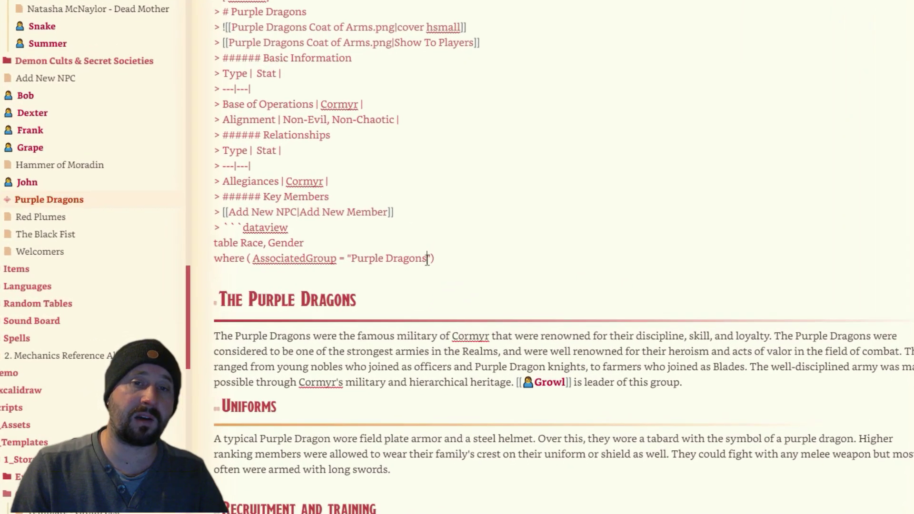
left_click_drag(427, 259, 352, 259)
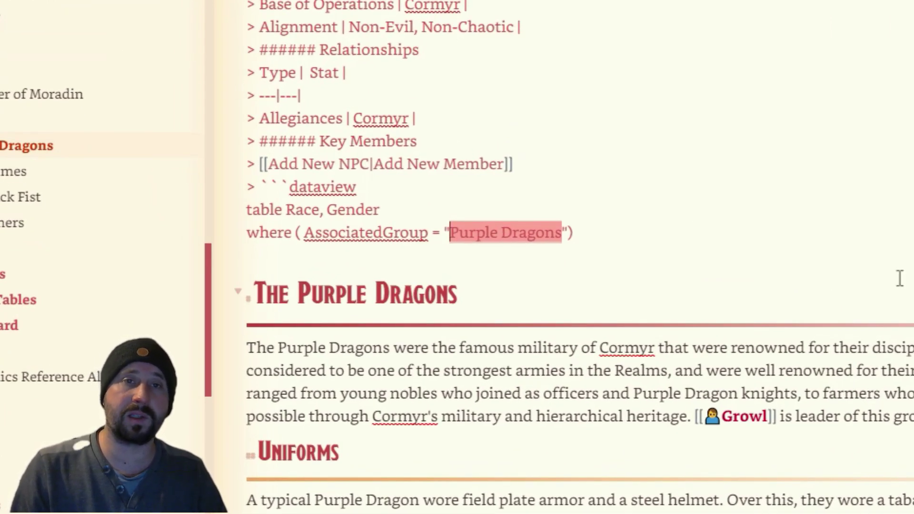
key("ctrl+e")
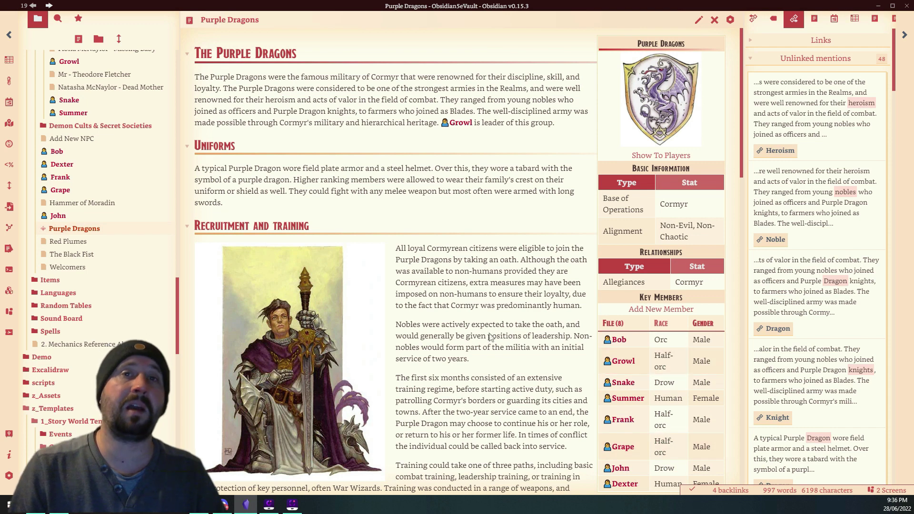
- Open the member Dexter from the Purple Dragons' Key Members table, and follow the infobox Group link back to the group note
scroll(635, 477, "down", 1)
left_click(660, 262)
left_click(490, 257)
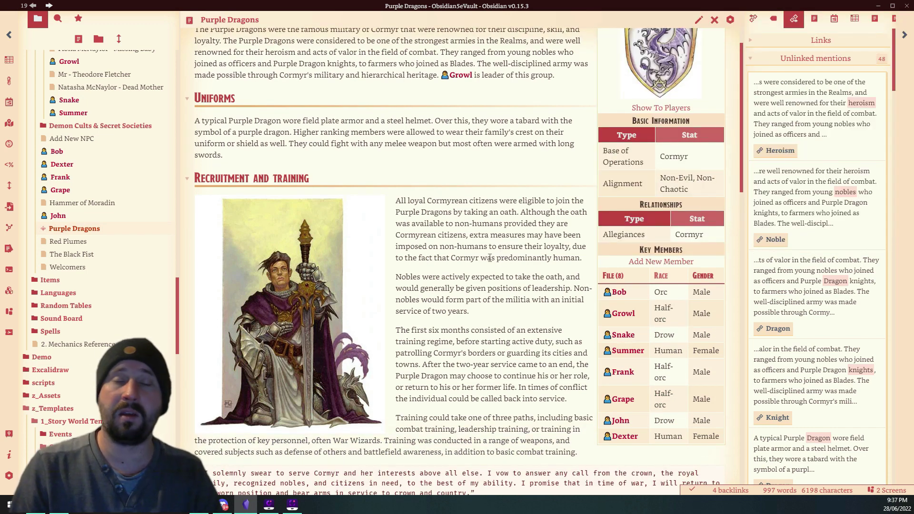
scroll(466, 274, "up", 1)
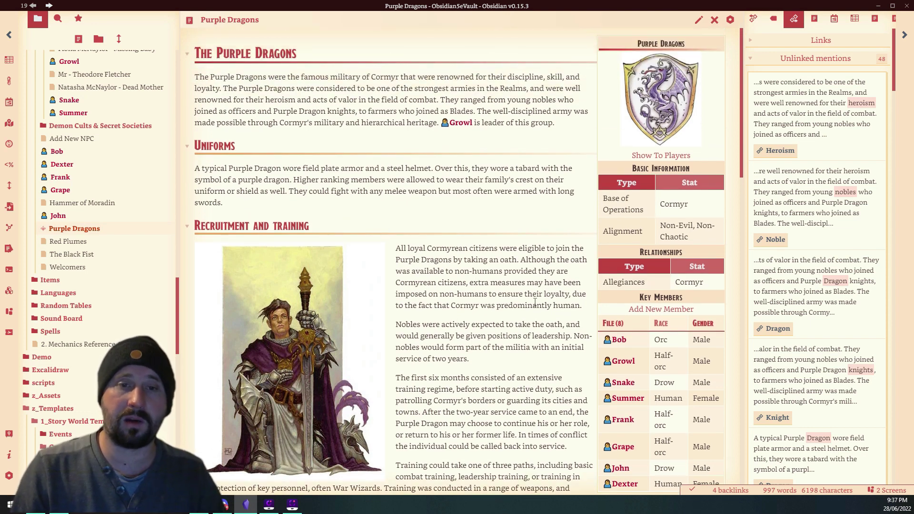
scroll(507, 343, "down", 2)
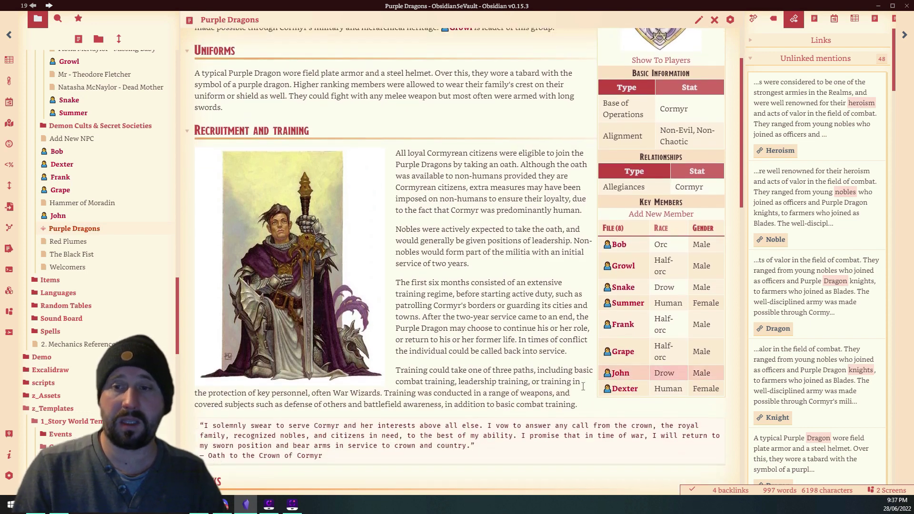
left_click(625, 389)
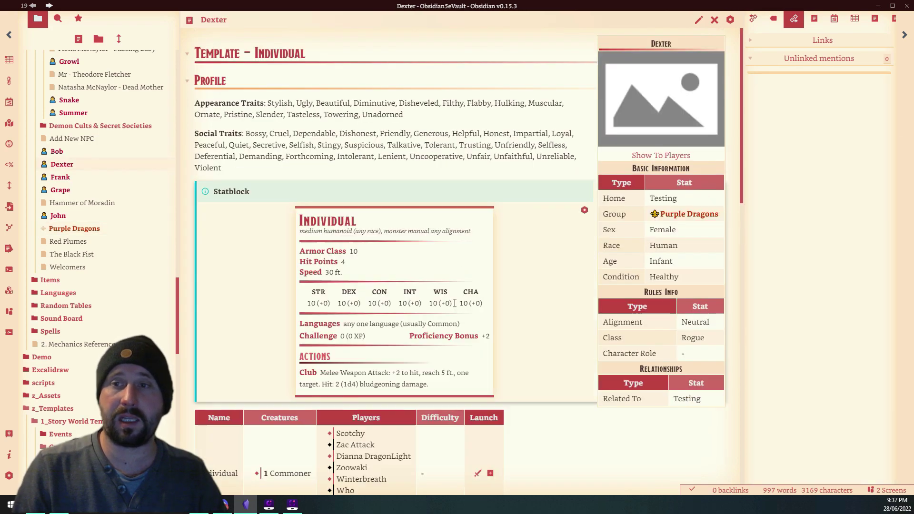
left_click(674, 215)
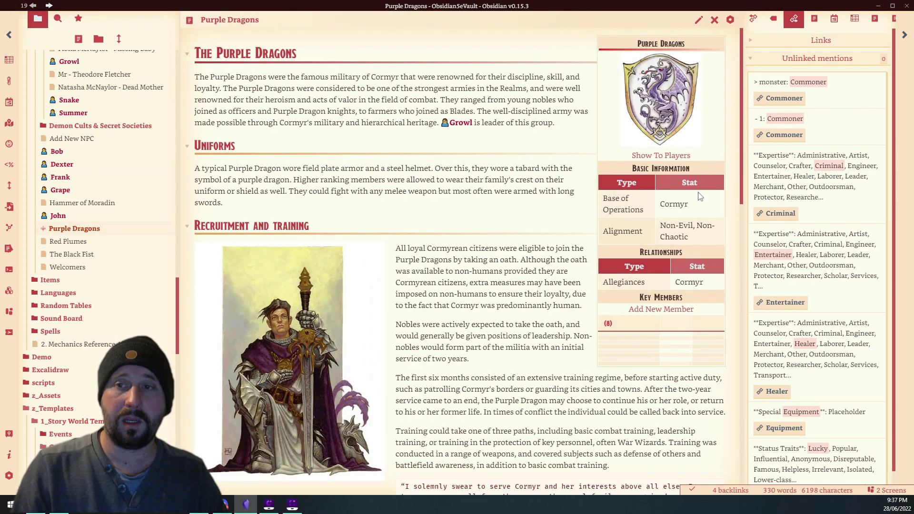